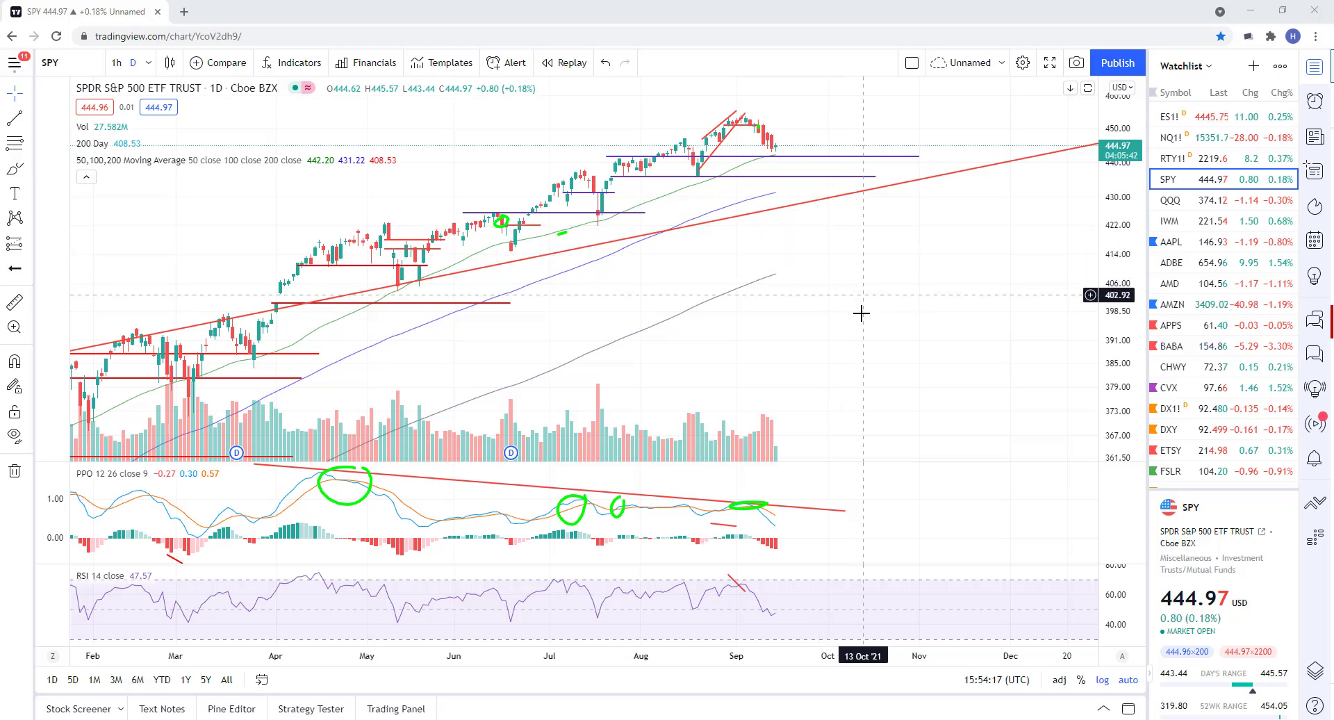
Circle SPY's 2021 pullbacks to the 50-day moving average with the green brush: late January, early March, late March, May and mid-July
scroll(864, 291, up, 3)
scroll(857, 393, down, 4)
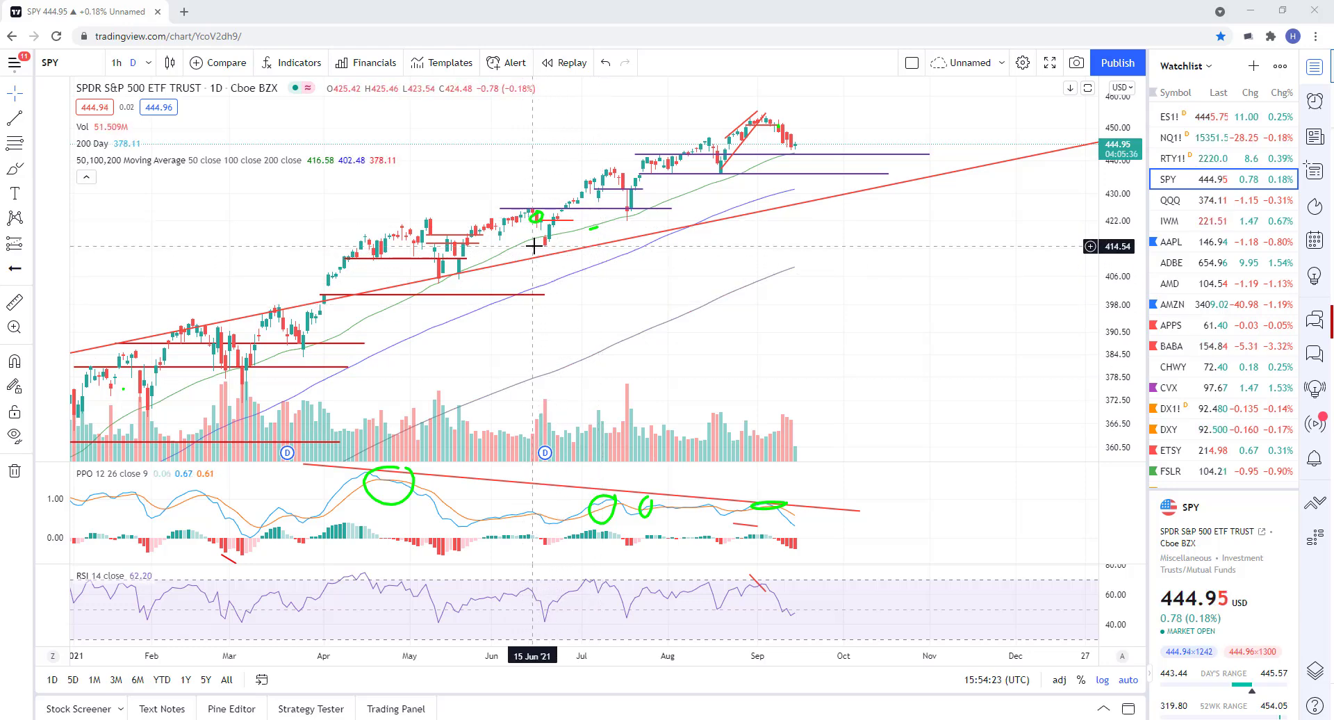
scroll(736, 375, down, 3)
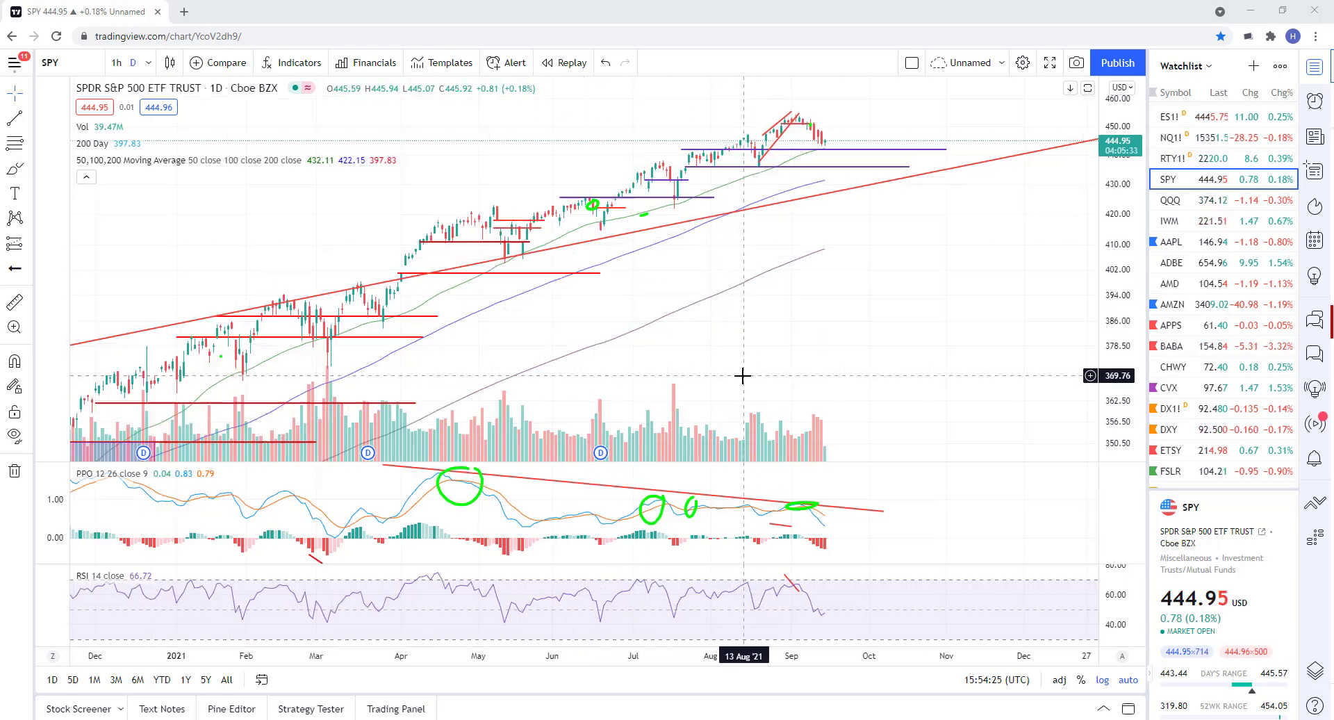
scroll(869, 320, up, 2)
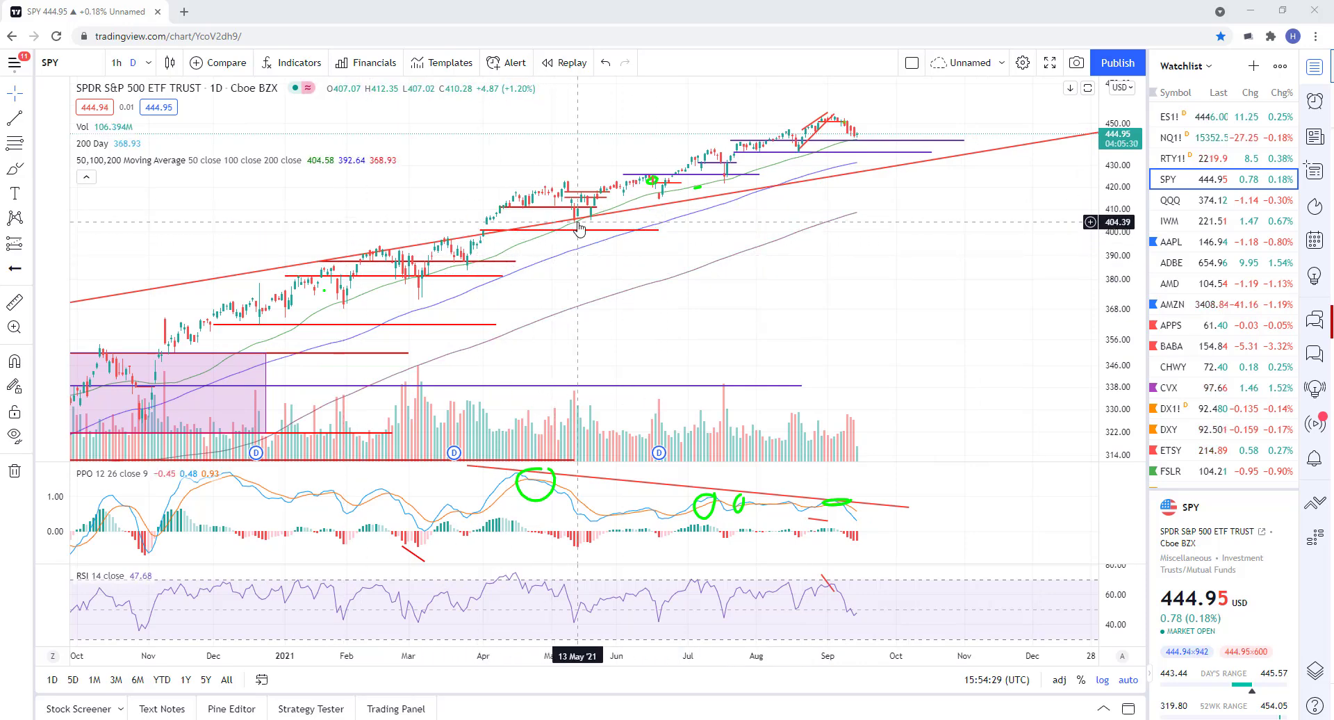
scroll(587, 236, down, 2)
scroll(603, 250, up, 1)
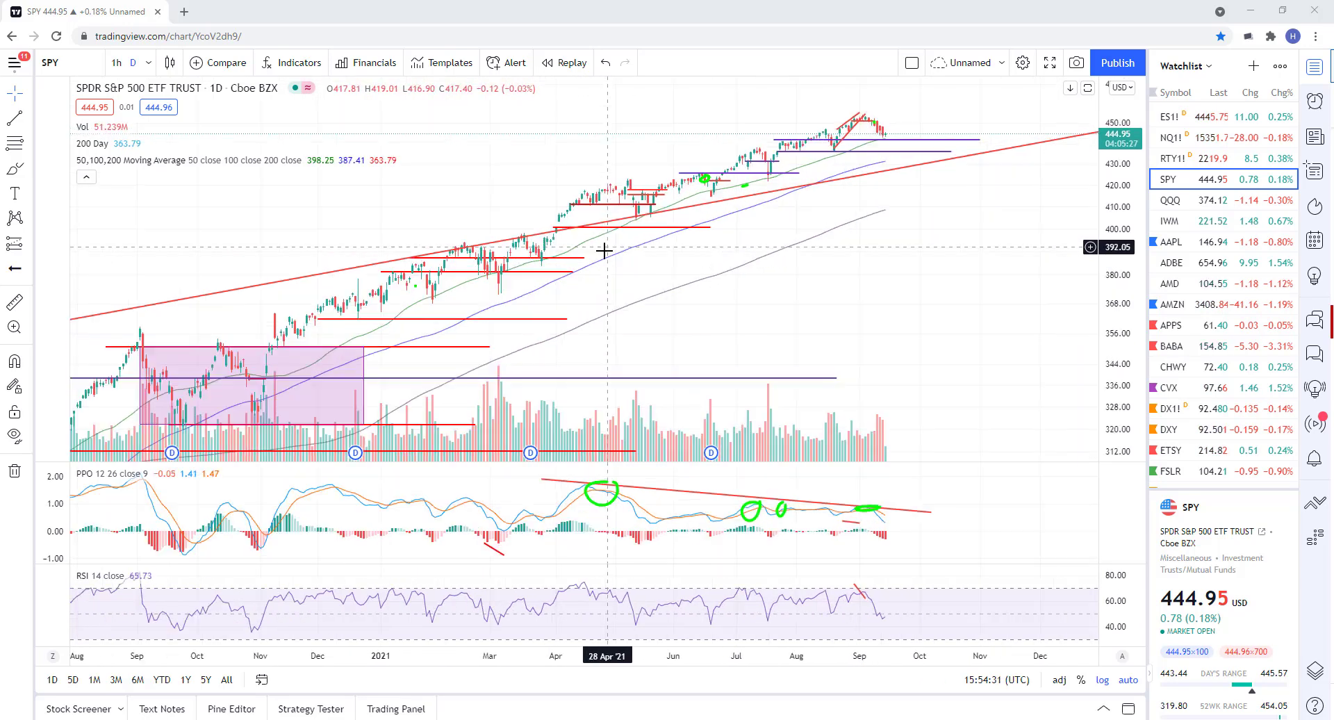
click(14, 169)
drag(431, 284, 435, 292)
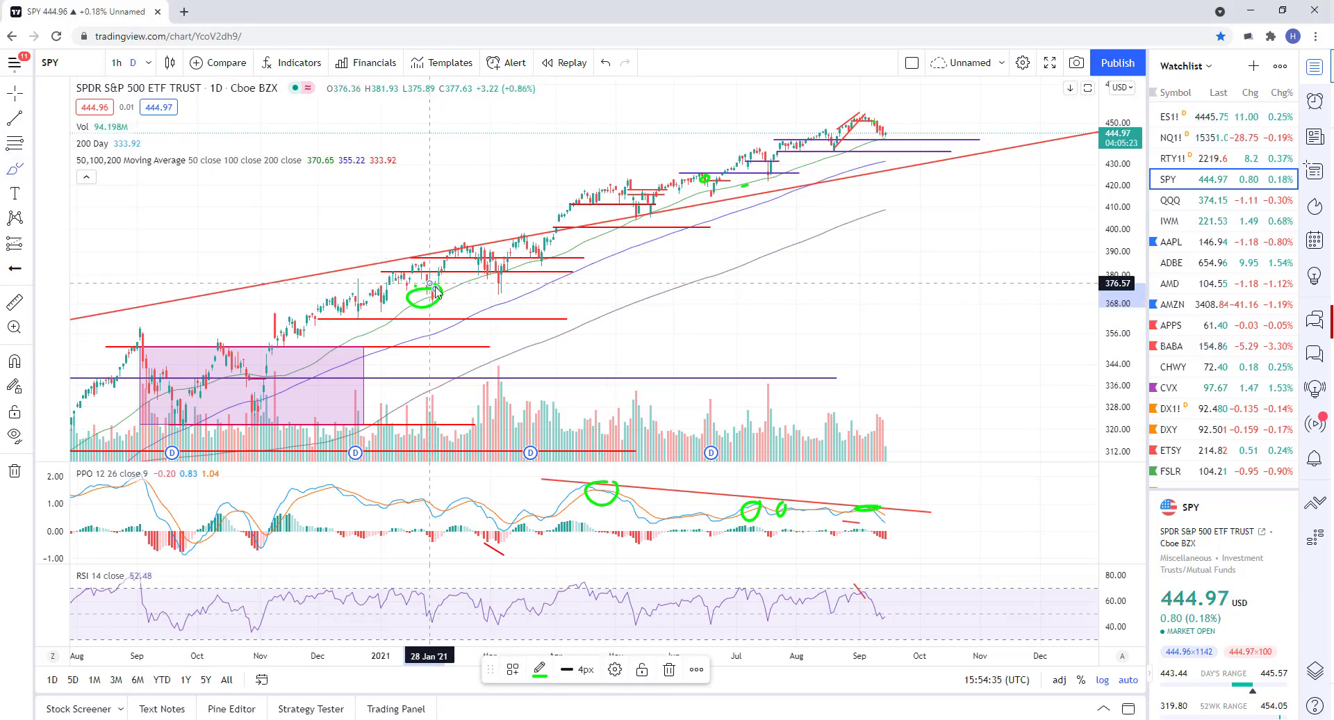
drag(507, 269, 539, 271)
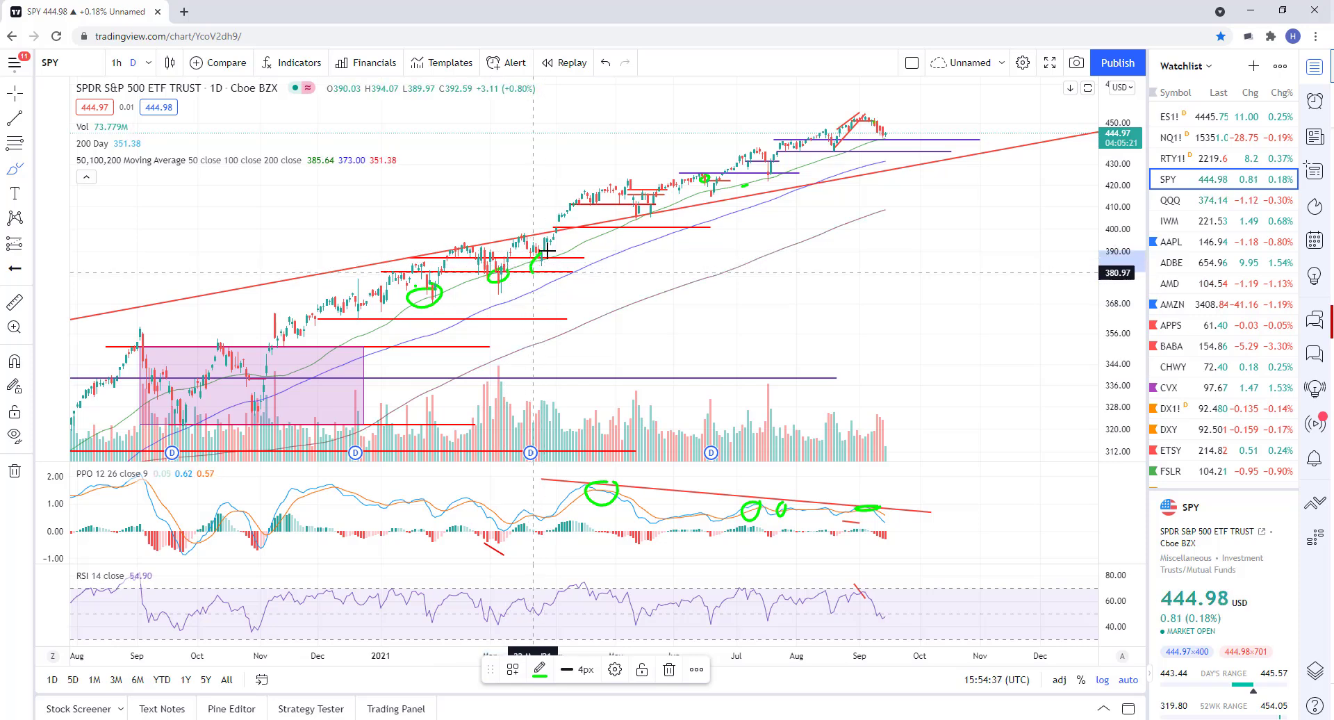
drag(649, 207, 653, 212)
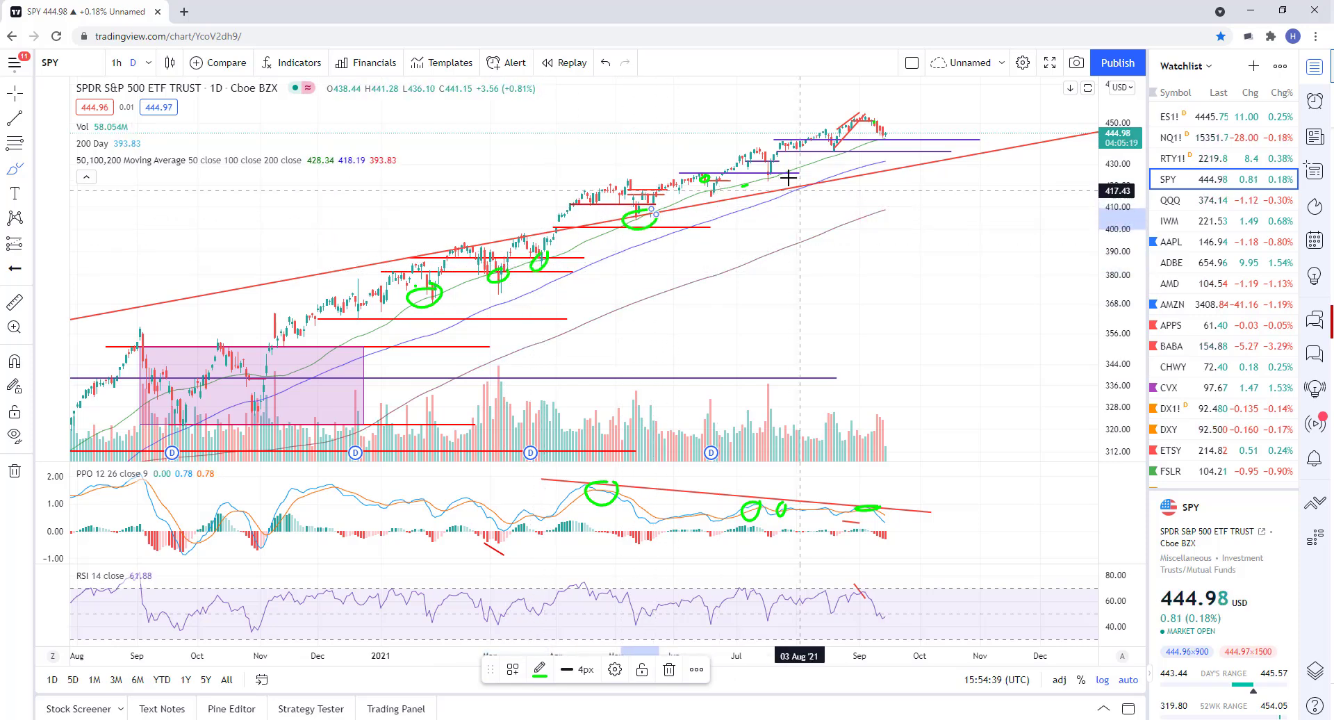
scroll(822, 149, up, 3)
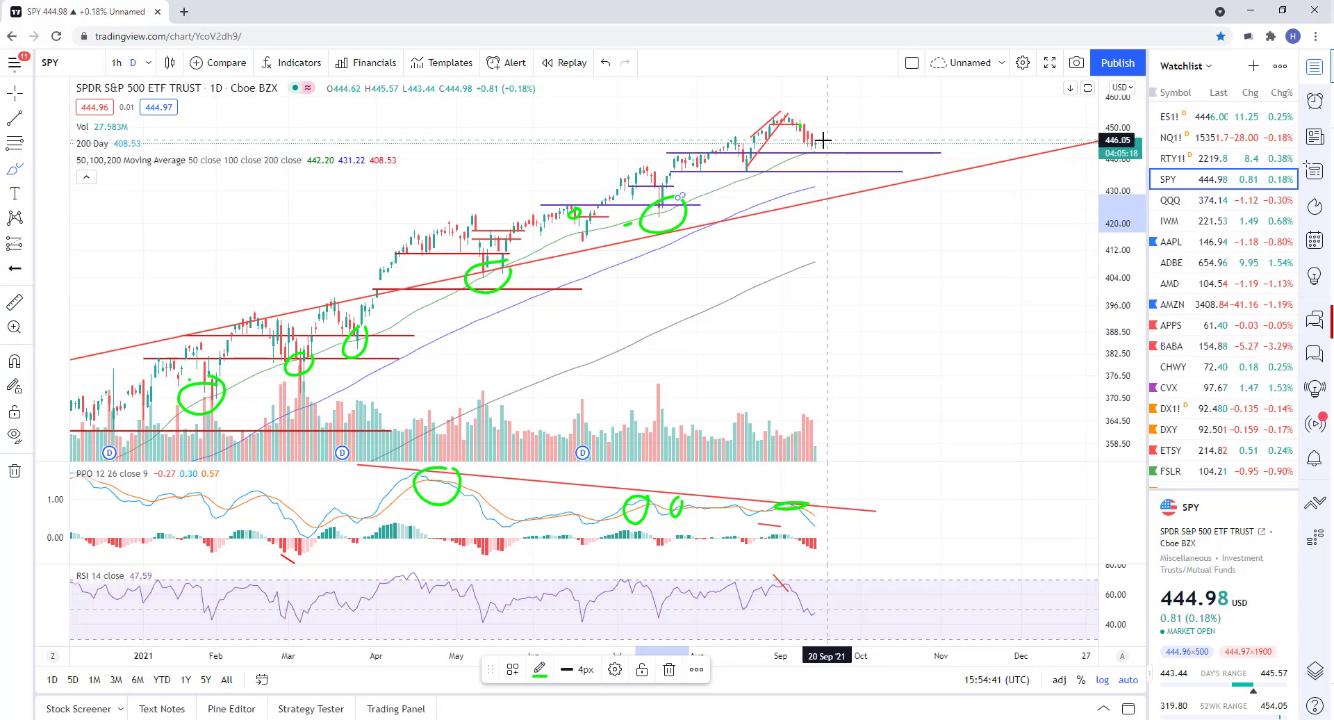
Circle SPY's latest mid-September candles just above the 50-day moving average with the green brush, and remove the circle
drag(823, 141, 825, 142)
scroll(855, 244, down, 3)
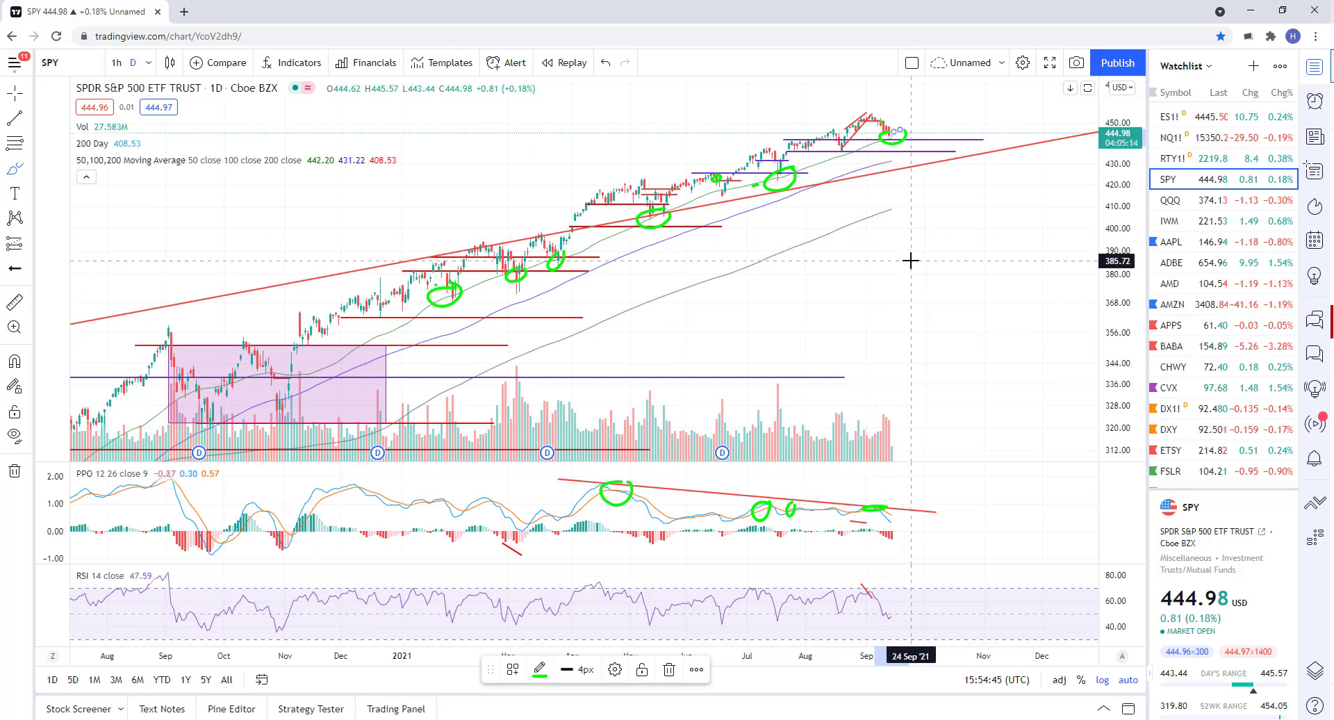
scroll(905, 304, up, 3)
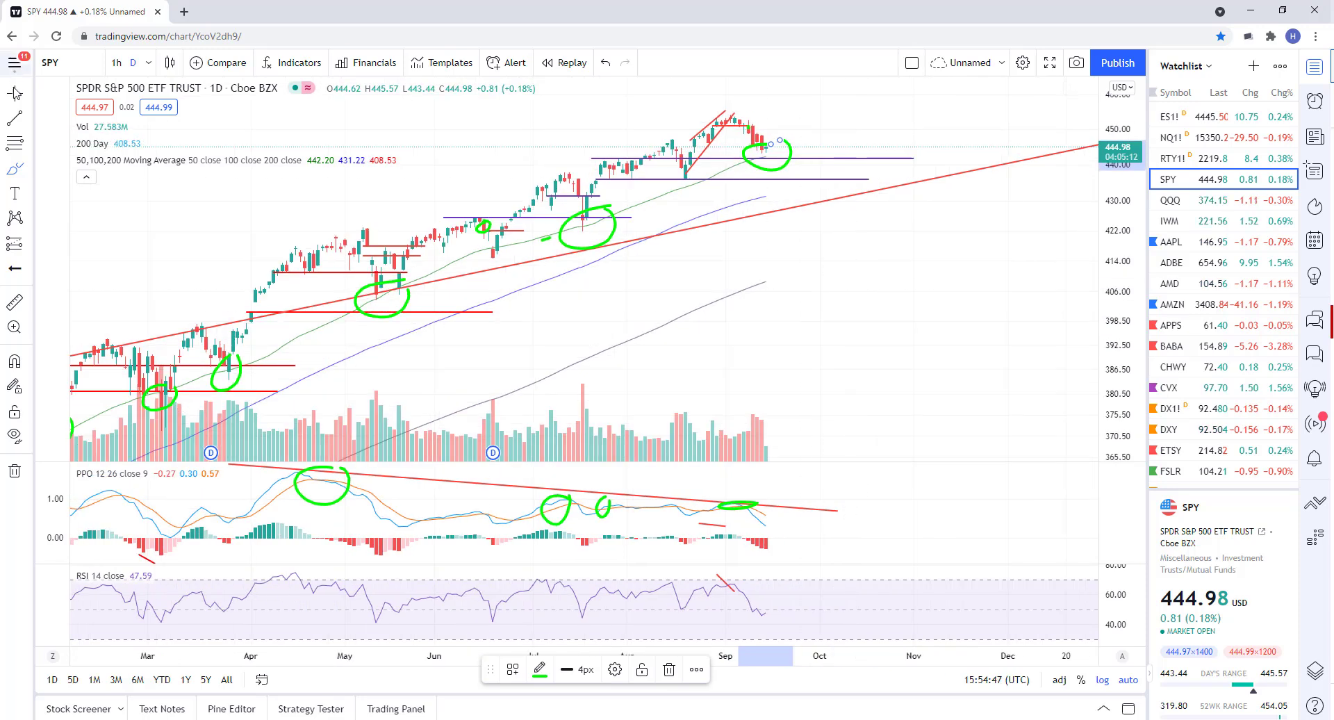
click(790, 142)
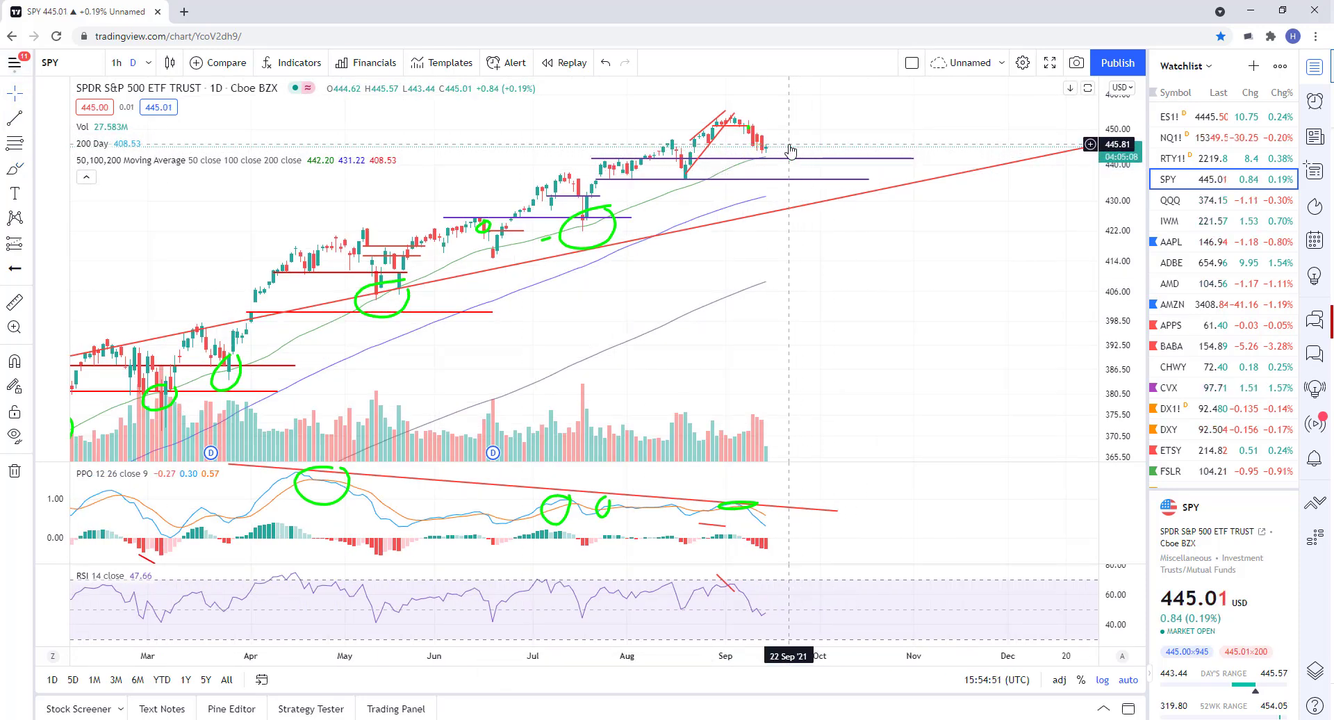
Open the daily QQQ chart and examine its September candles around the short red support line
scroll(798, 214, up, 2)
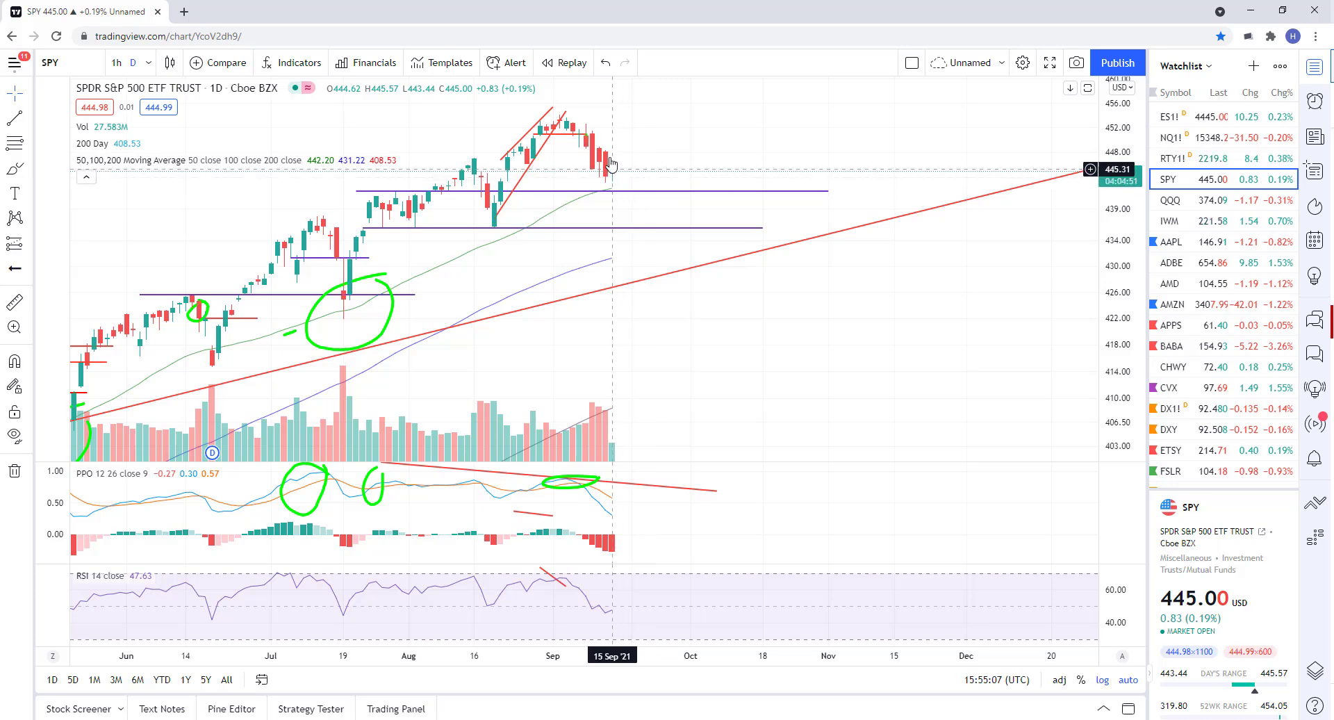
click(1251, 200)
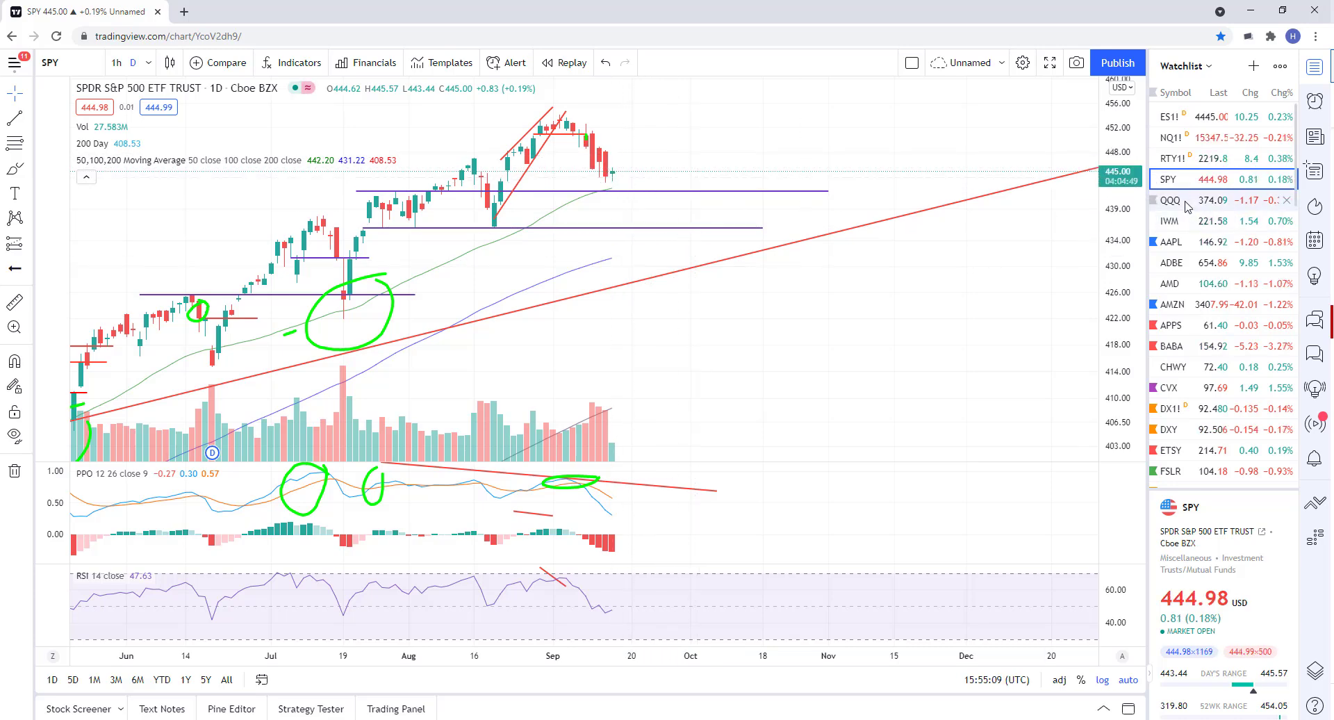
scroll(764, 220, up, 3)
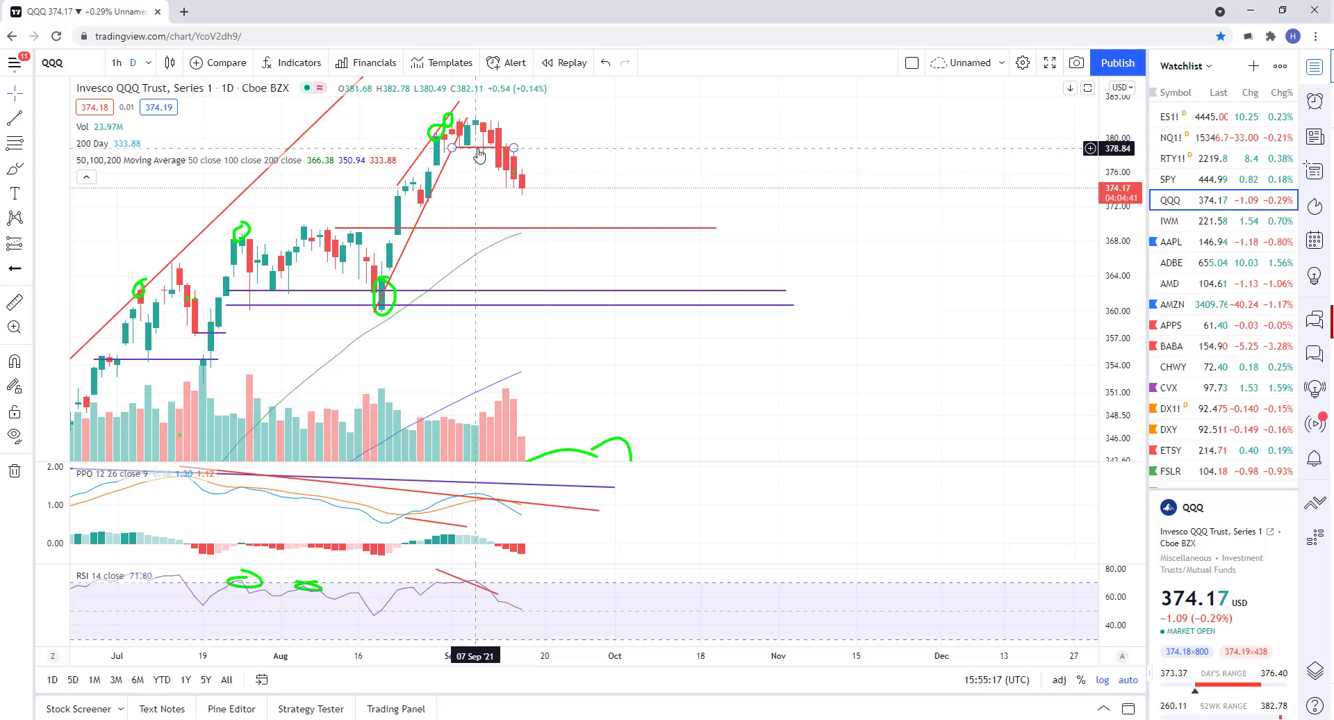
Circle QQQ's break below the short red September support line with the green brush, and delete the circle
click(14, 169)
mouse_move(490, 139)
mouse_down()
mouse_move(503, 123)
mouse_move(490, 170)
mouse_move(506, 119)
mouse_move(494, 155)
mouse_up()
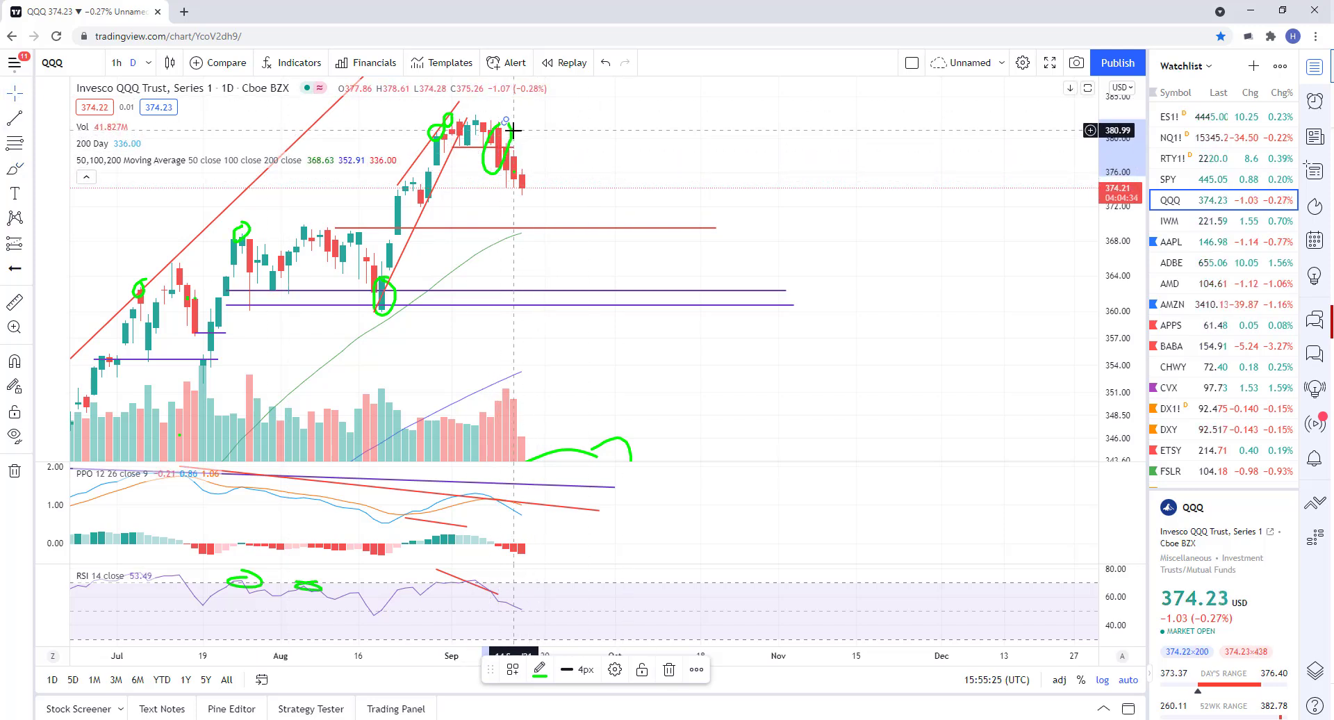
key(Delete)
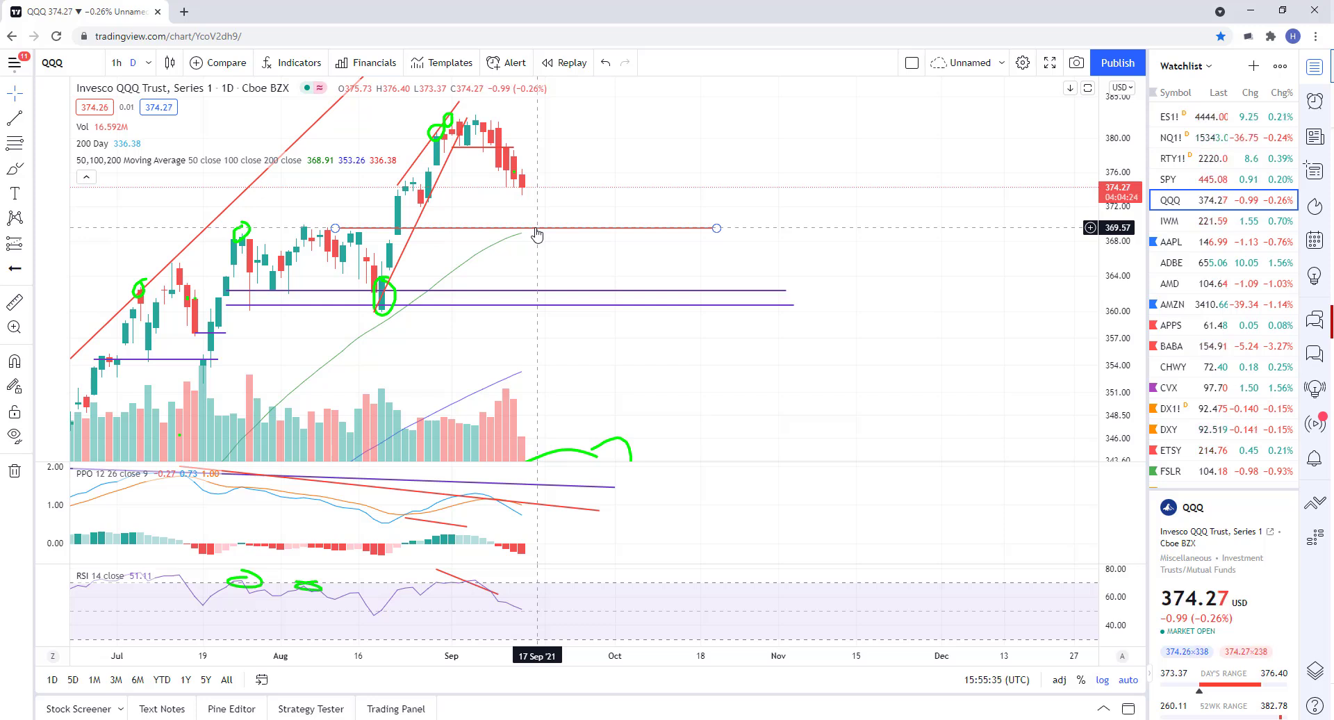
Draw a green brush stroke from QQQ's latest candle down to the long red support line near 369.57, and remove it
click(13, 173)
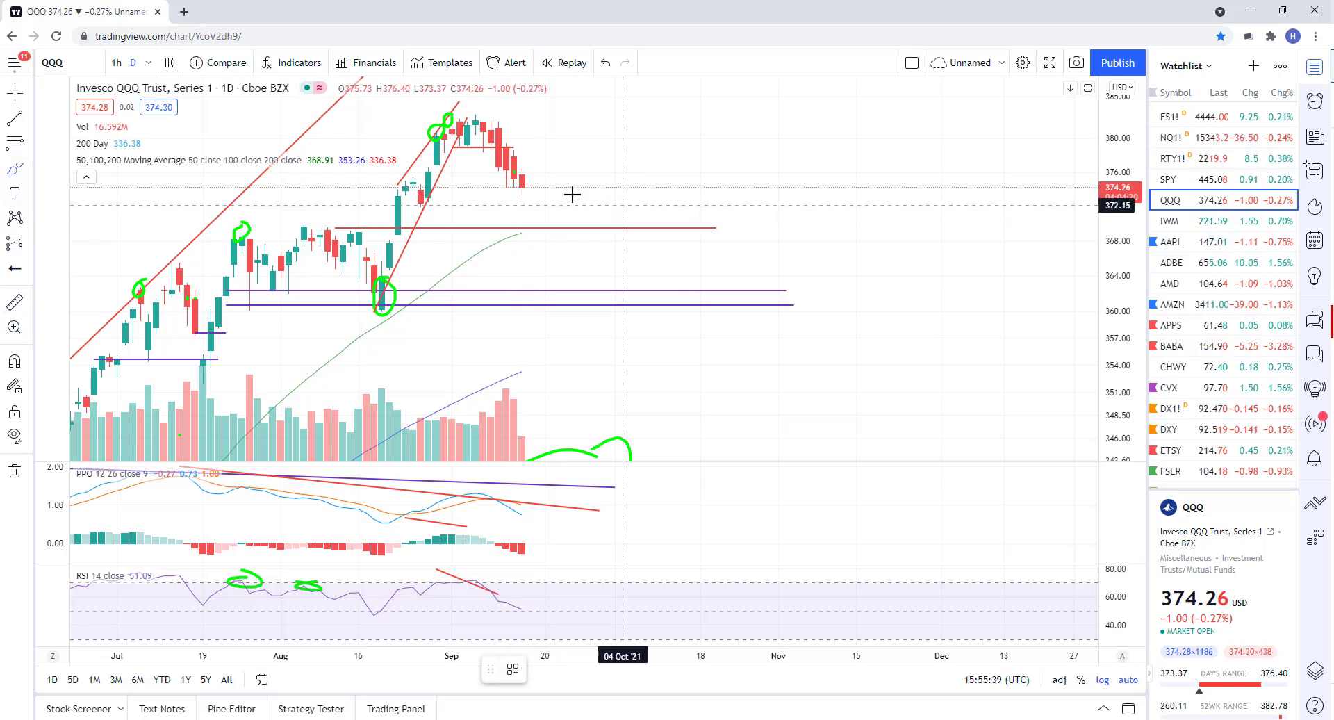
drag(524, 185, 539, 224)
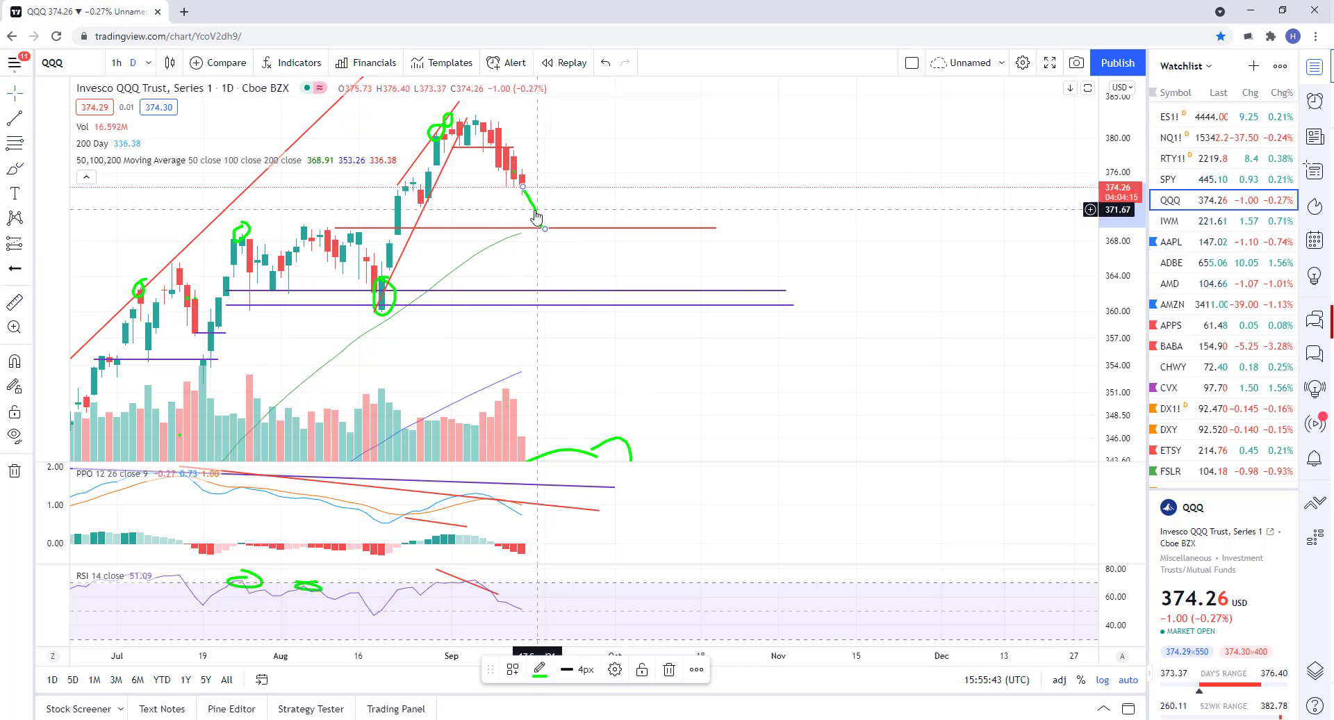
scroll(723, 187, down, 3)
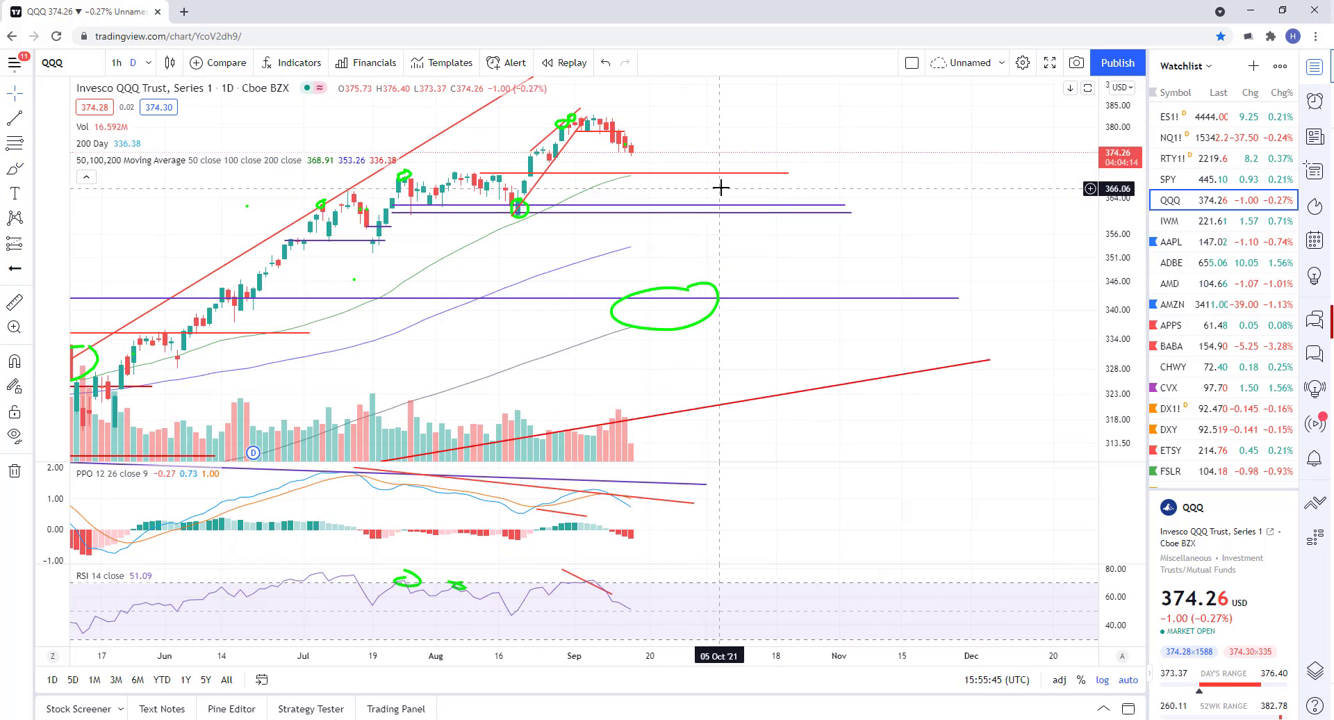
scroll(715, 280, down, 4)
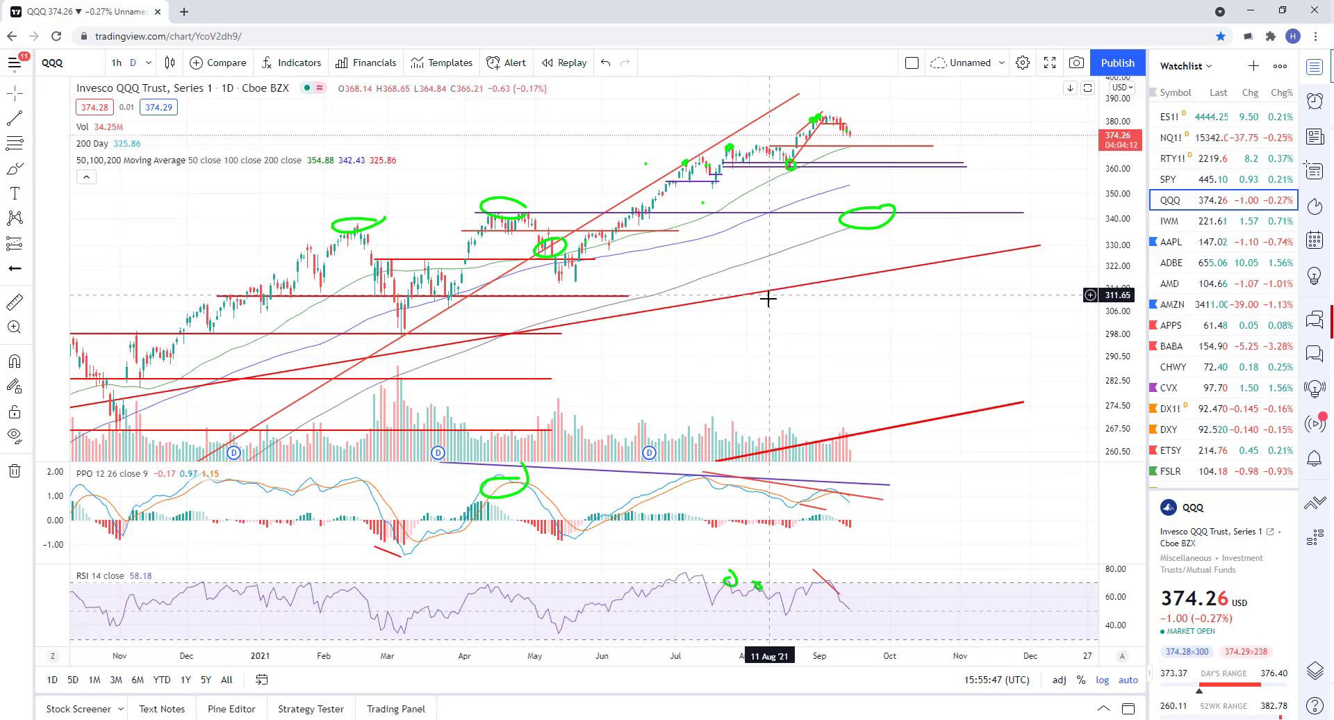
scroll(732, 358, up, 5)
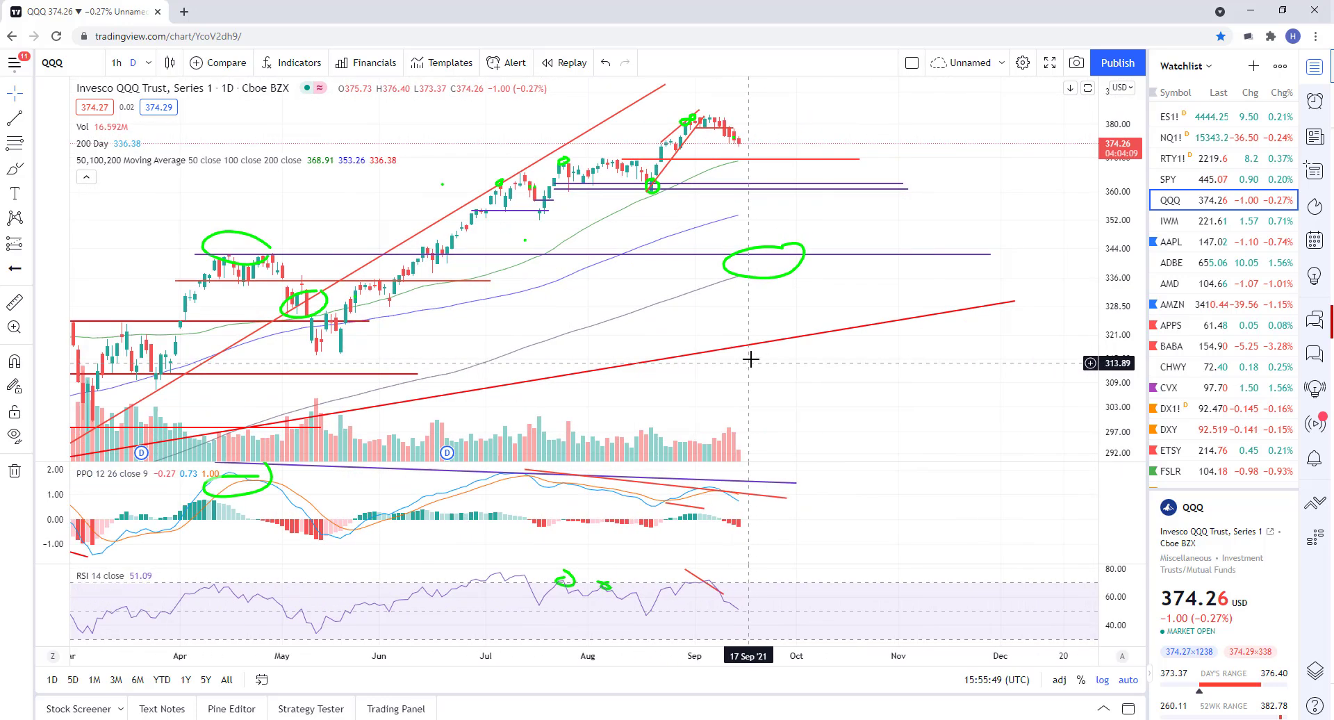
scroll(796, 221, up, 5)
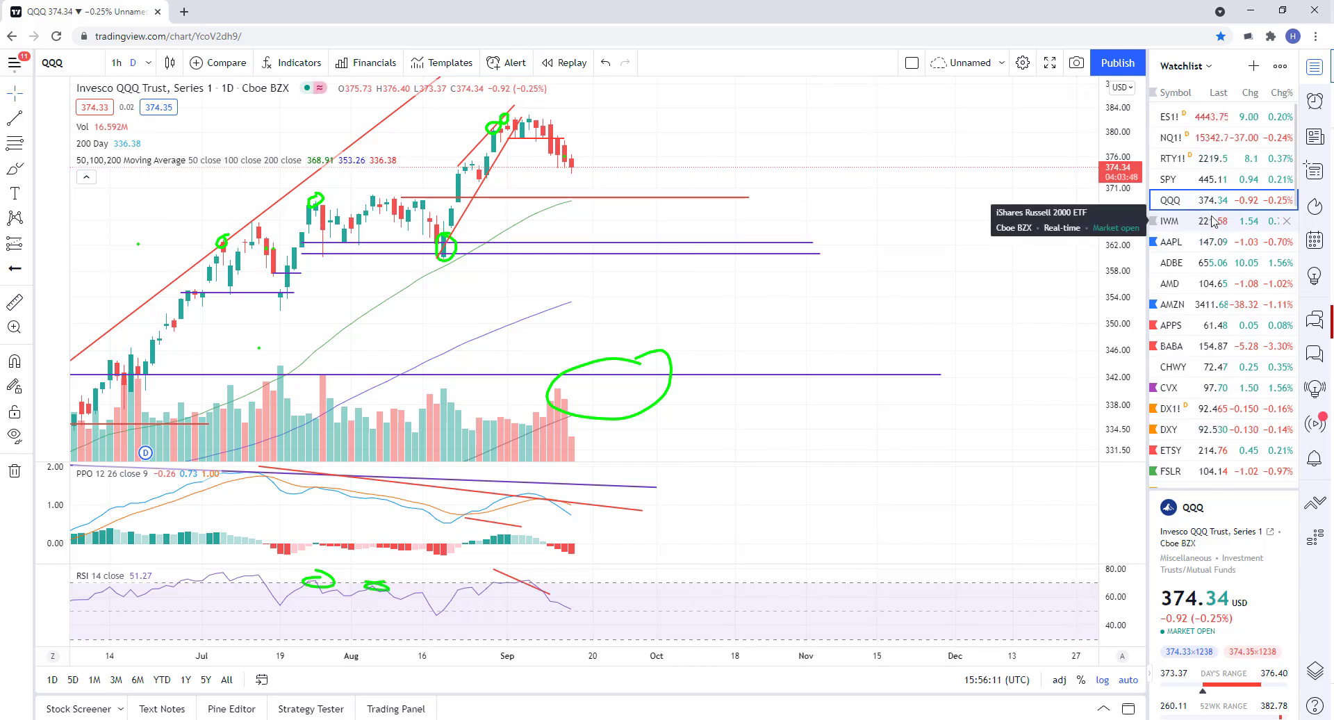
Open the daily IWM chart and delete the 50,100,200 Moving Average indicator
click(1191, 229)
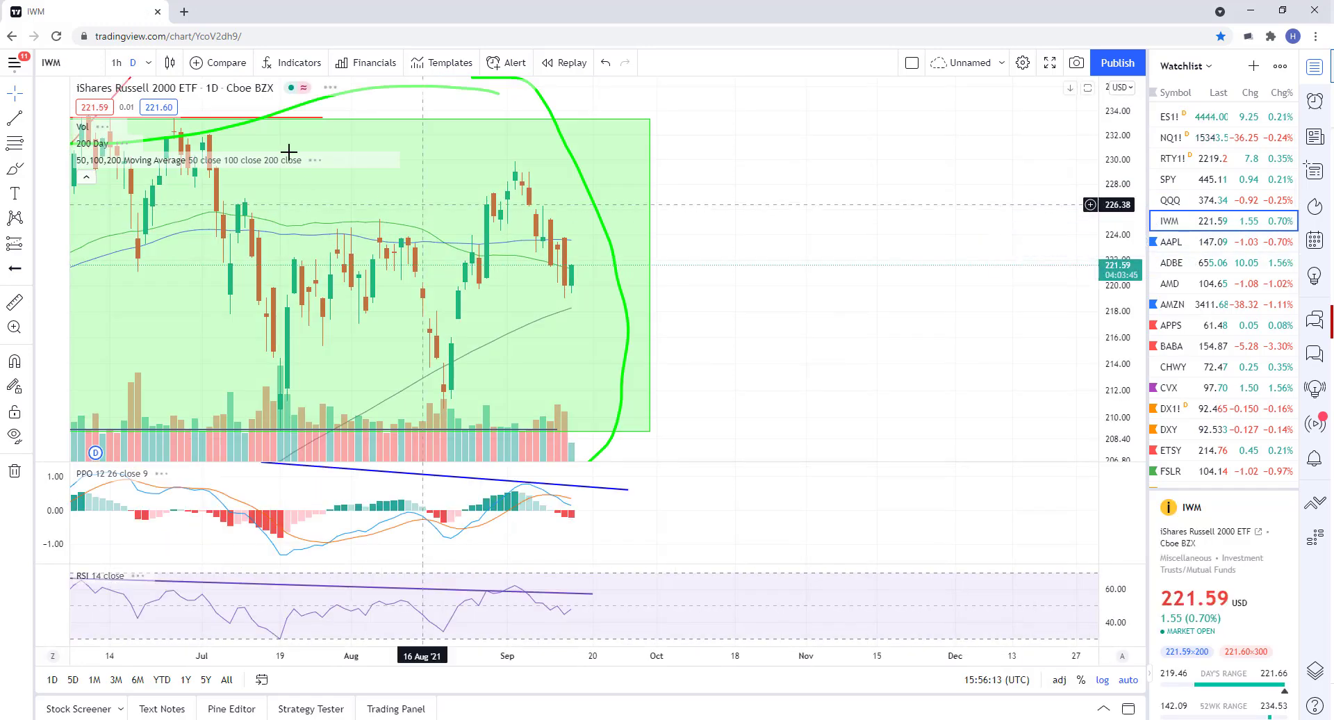
scroll(764, 372, down, 5)
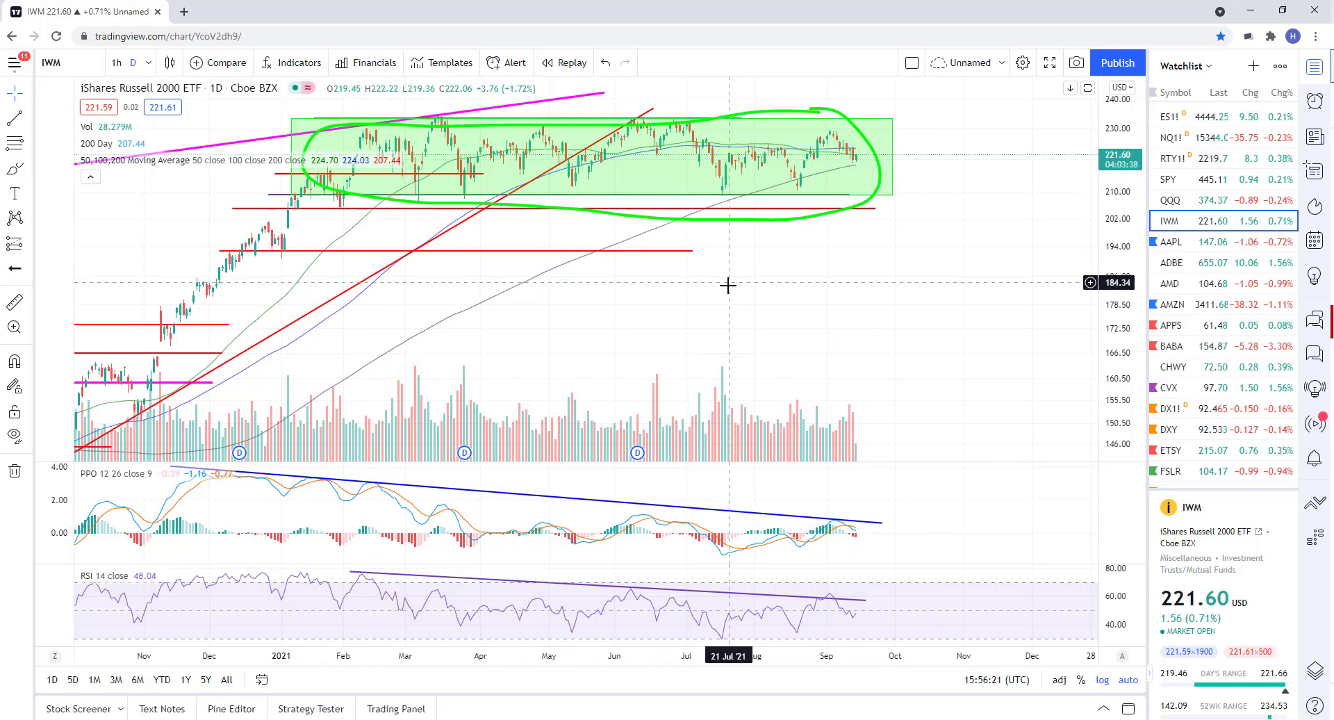
scroll(750, 282, down, 2)
scroll(479, 177, down, 2)
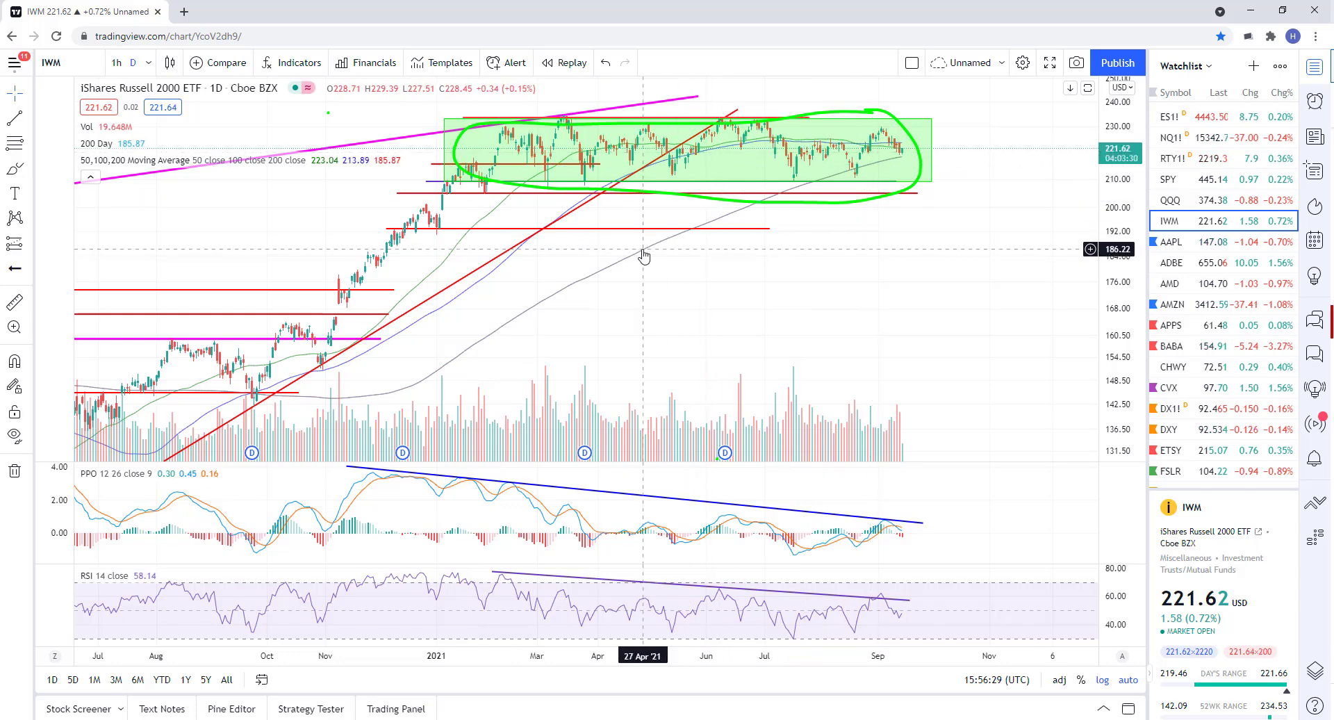
click(498, 205)
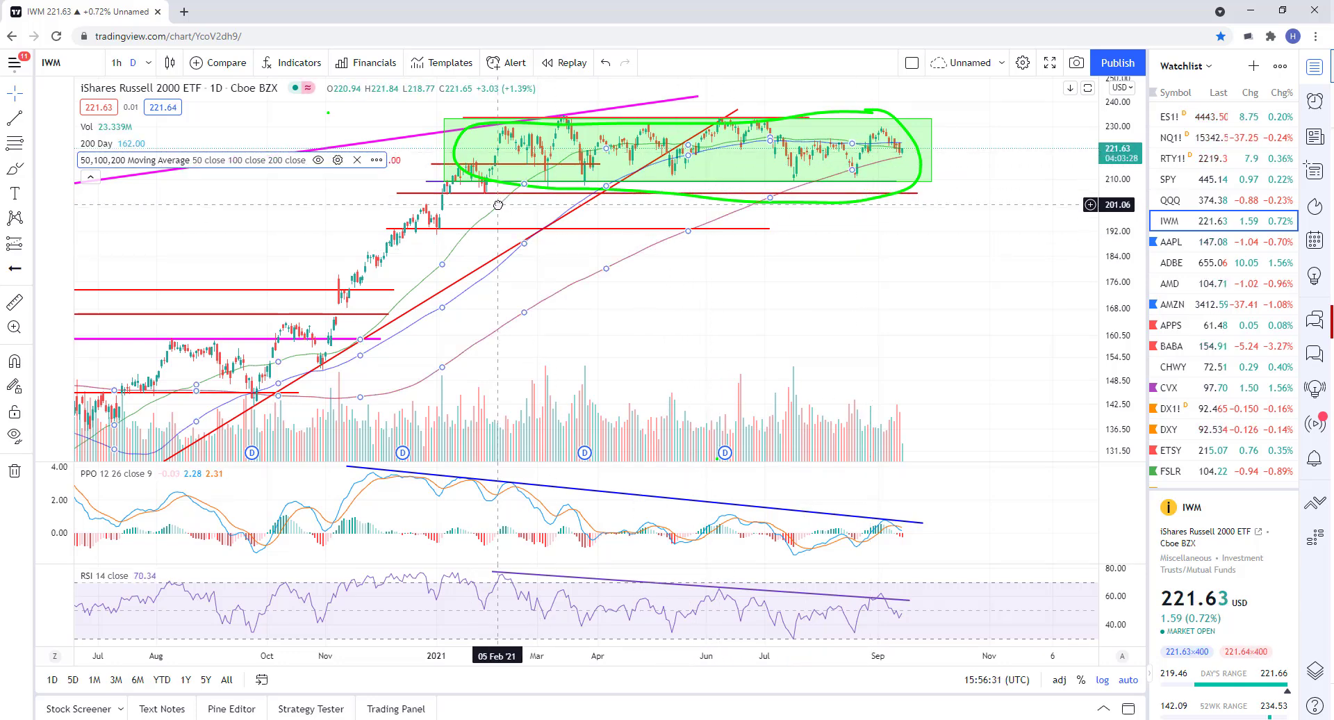
key(Delete)
Examine IWM's 2021 trading range and its latest candles relative to the 200 Day average
scroll(724, 259, up, 2)
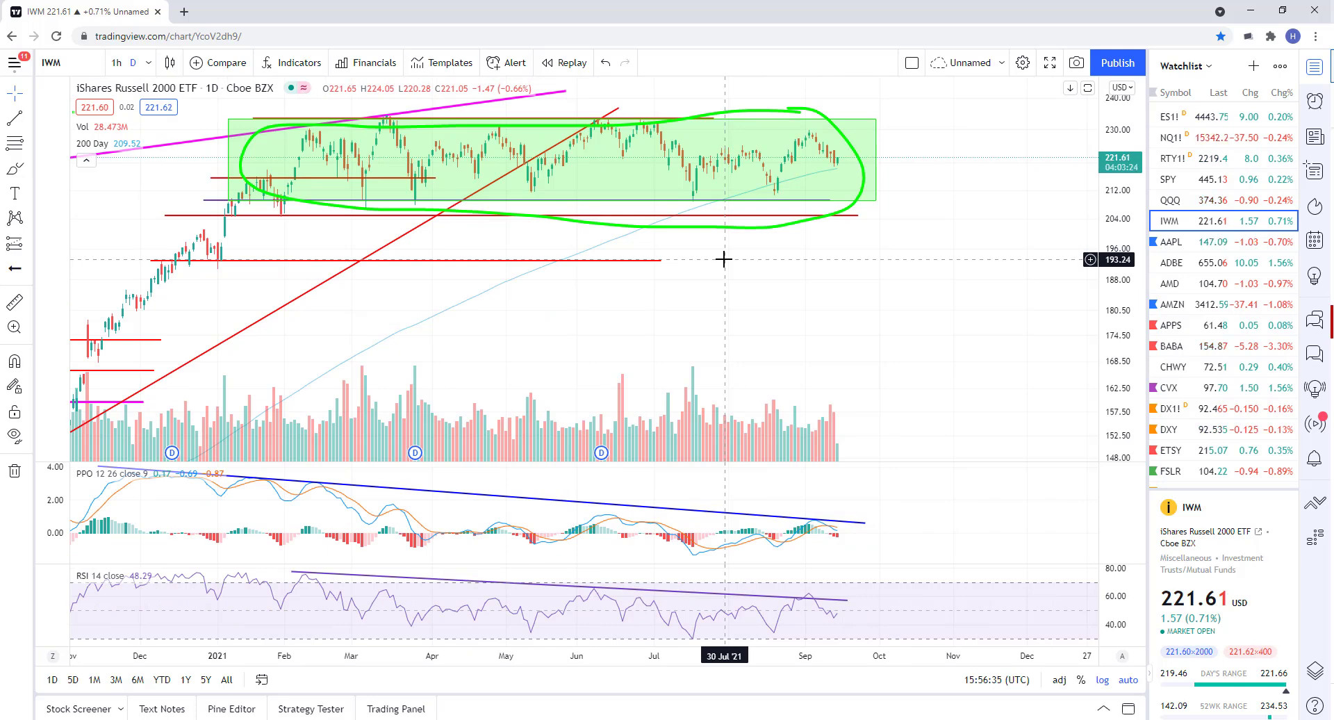
scroll(724, 259, down, 3)
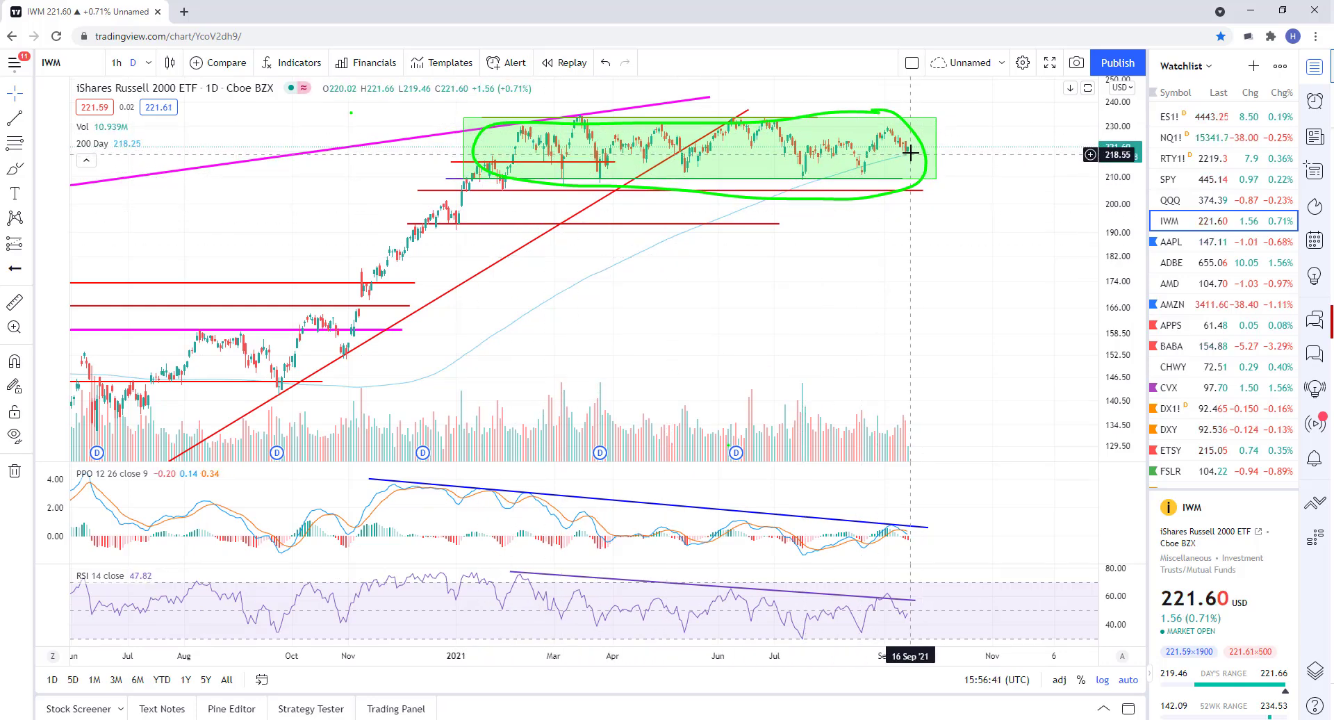
scroll(932, 250, up, 5)
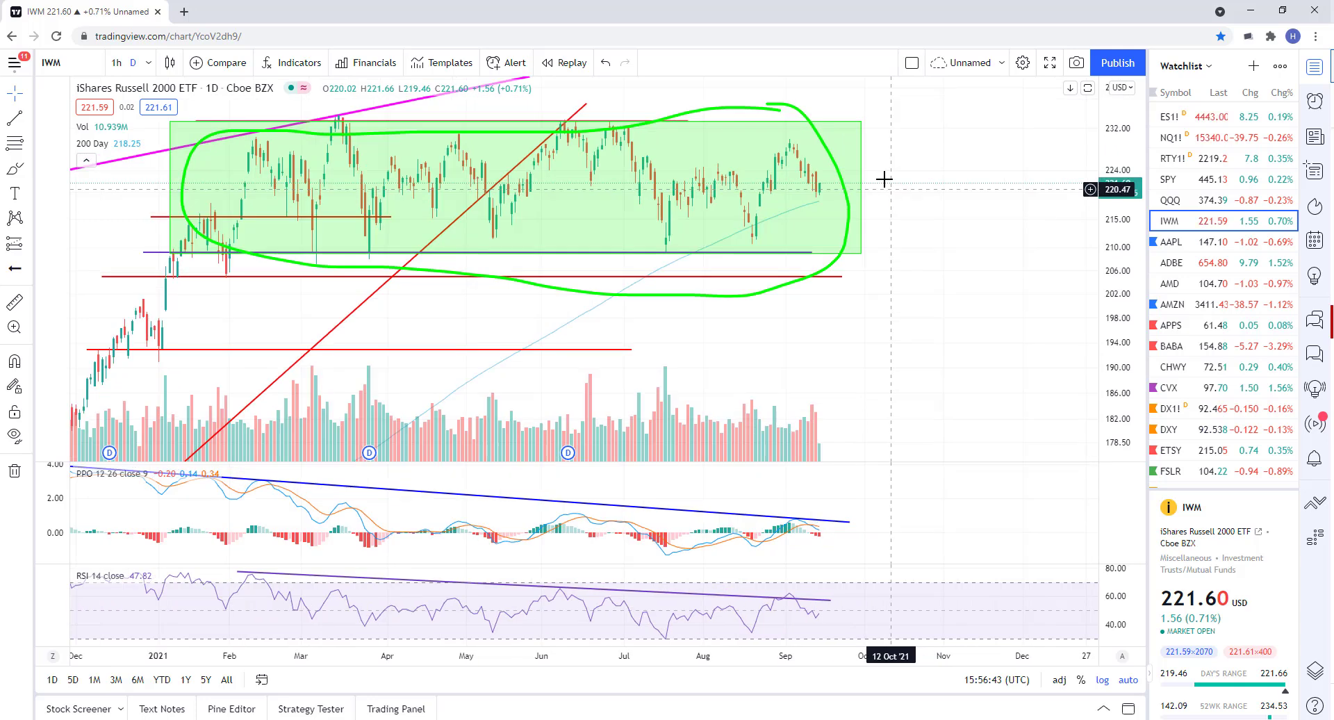
click(796, 125)
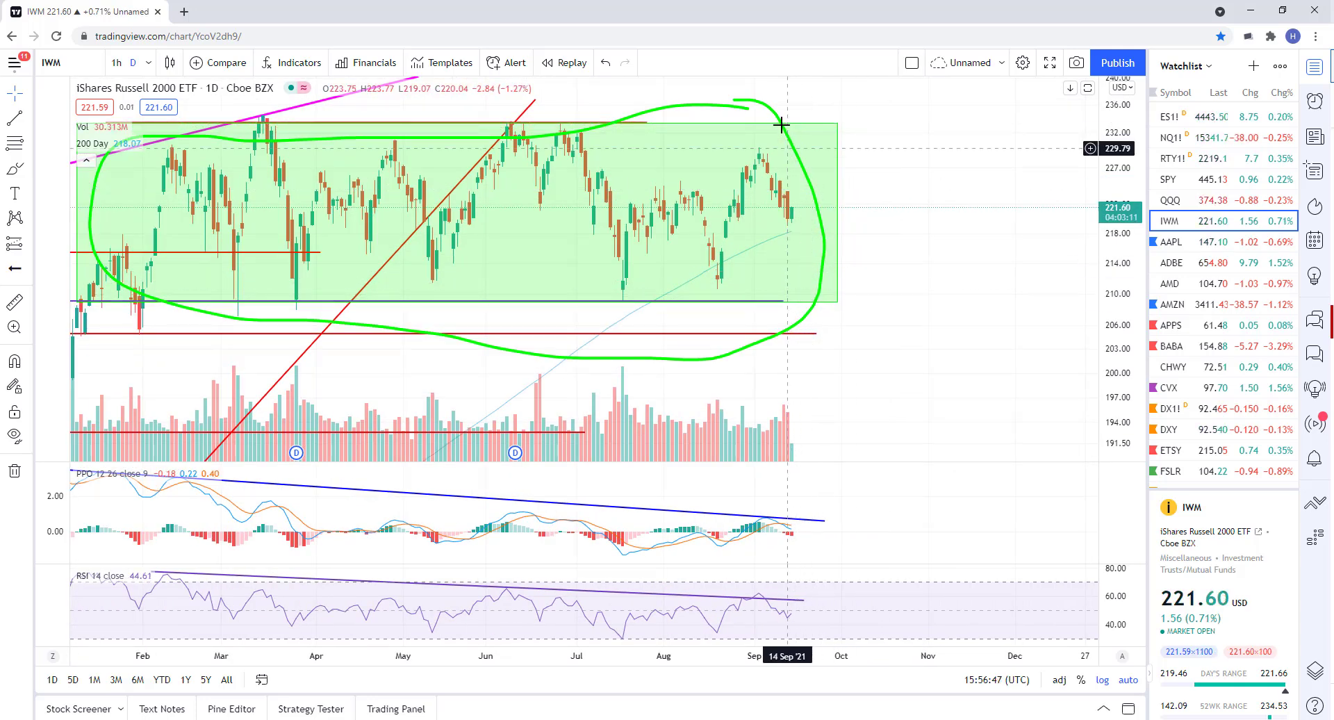
scroll(734, 198, down, 3)
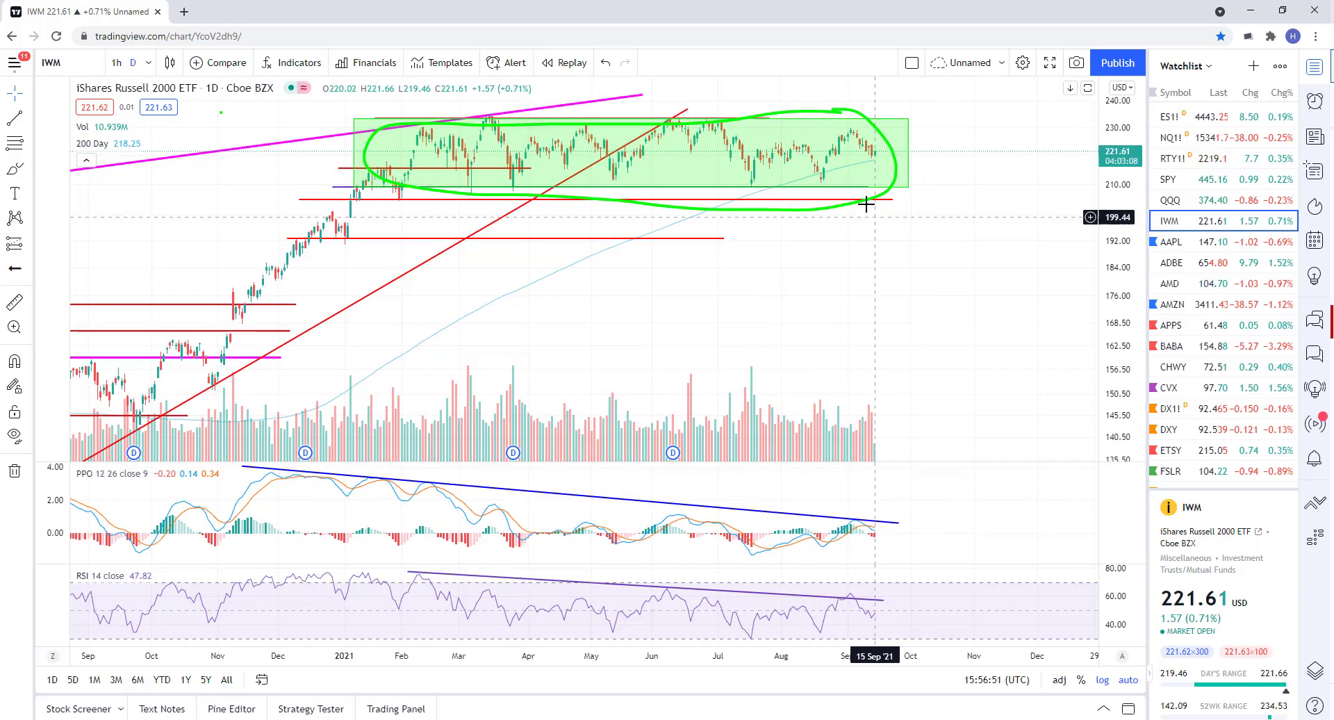
Mark the latest candle on the daily gold chart near the 200 Day average with the green brush, and remove the mark
scroll(879, 167, up, 3)
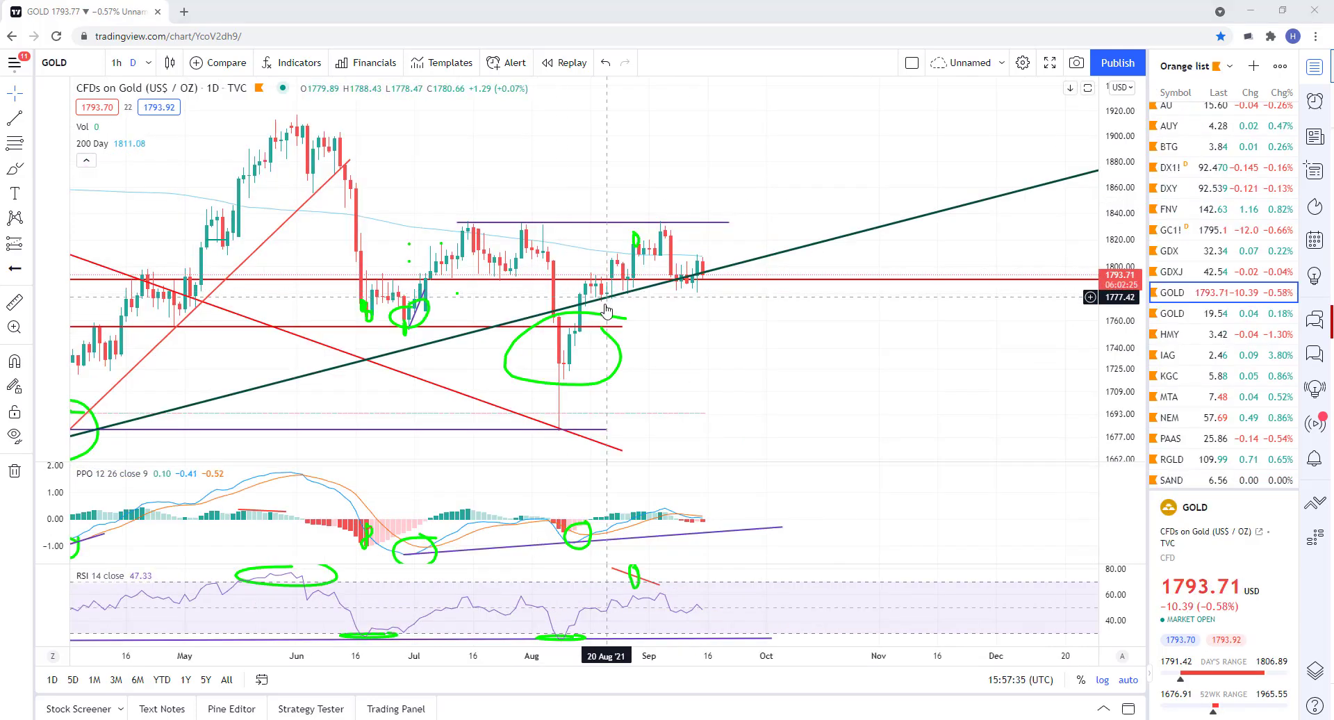
scroll(559, 242, up, 2)
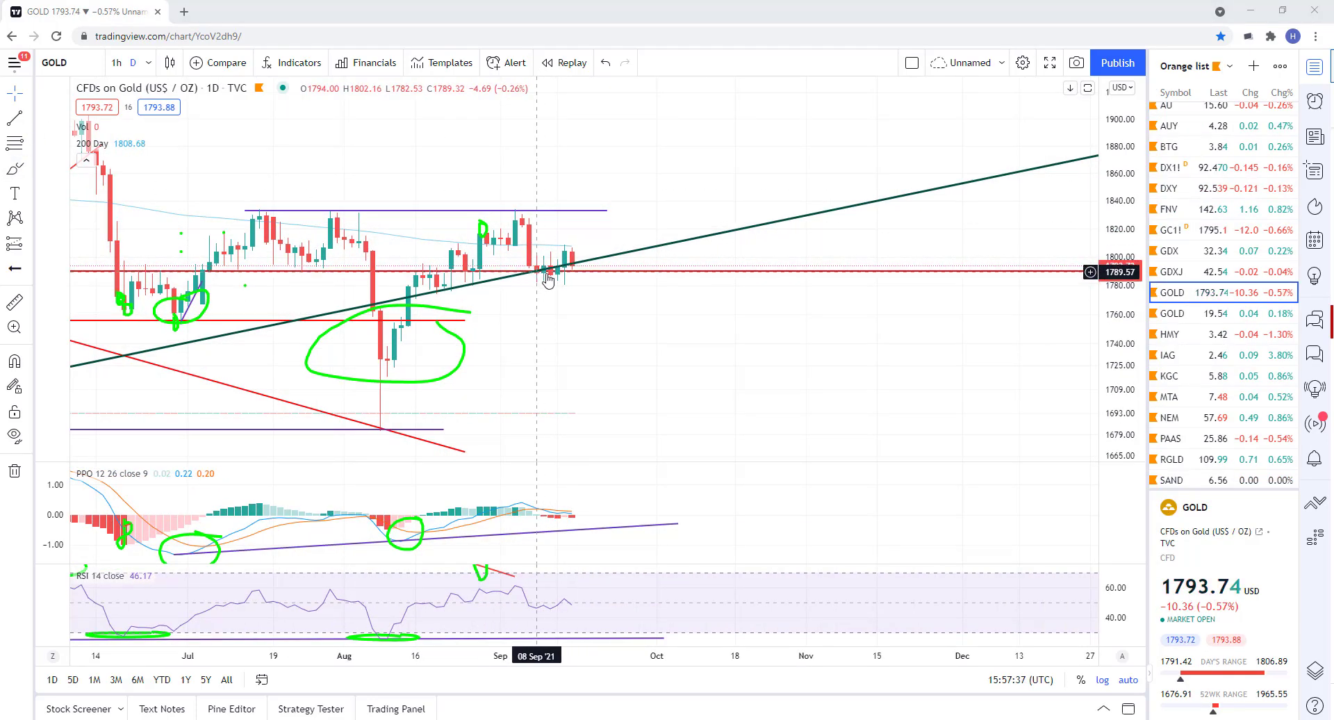
click(15, 168)
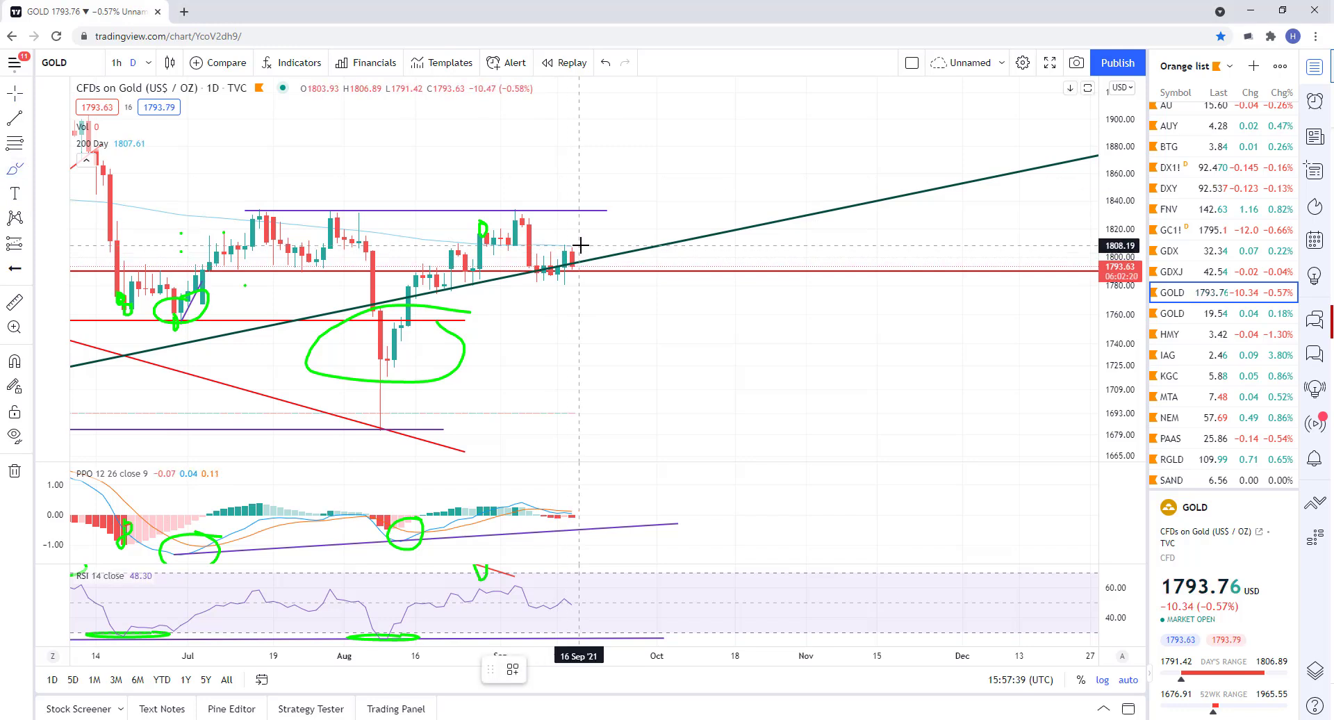
mouse_move(581, 245)
mouse_down()
mouse_move(538, 252)
mouse_move(596, 261)
mouse_up()
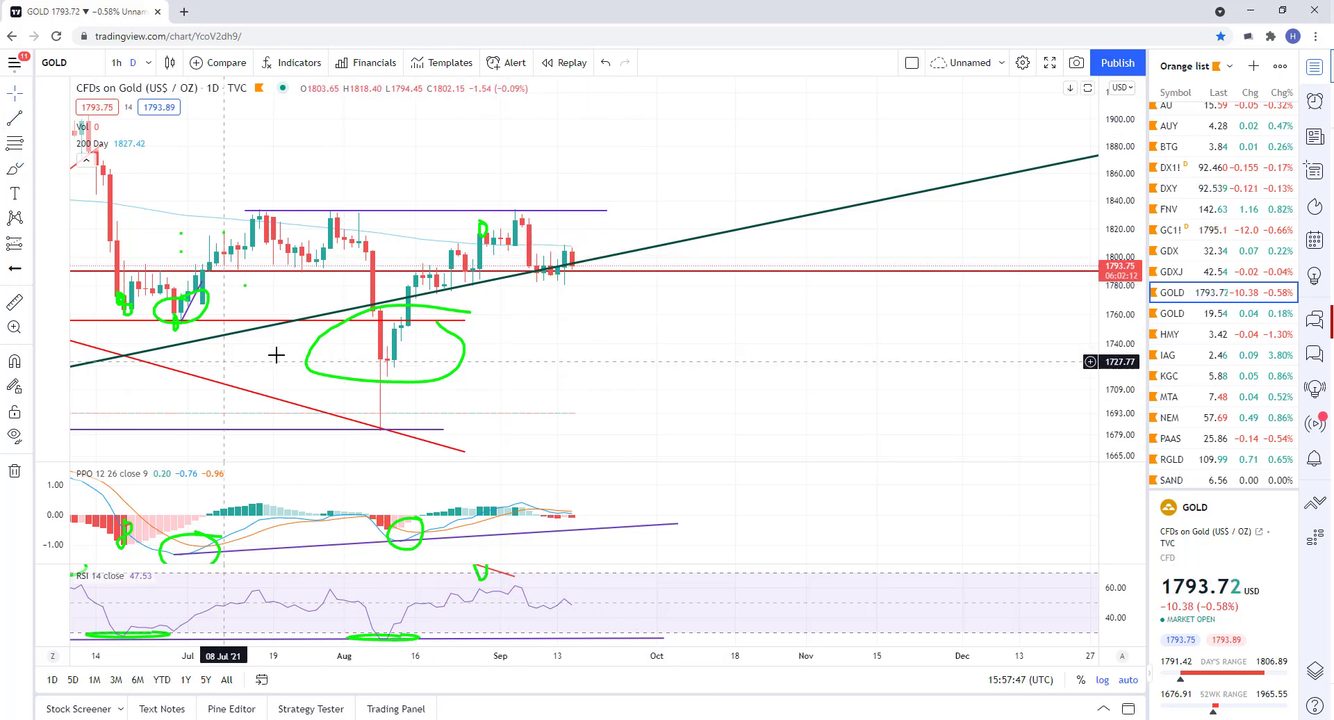
Draw a rising green brush stroke from gold's latest candle to about 1,900 on the daily chart, and undo it
scroll(527, 375, down, 4)
scroll(764, 316, up, 3)
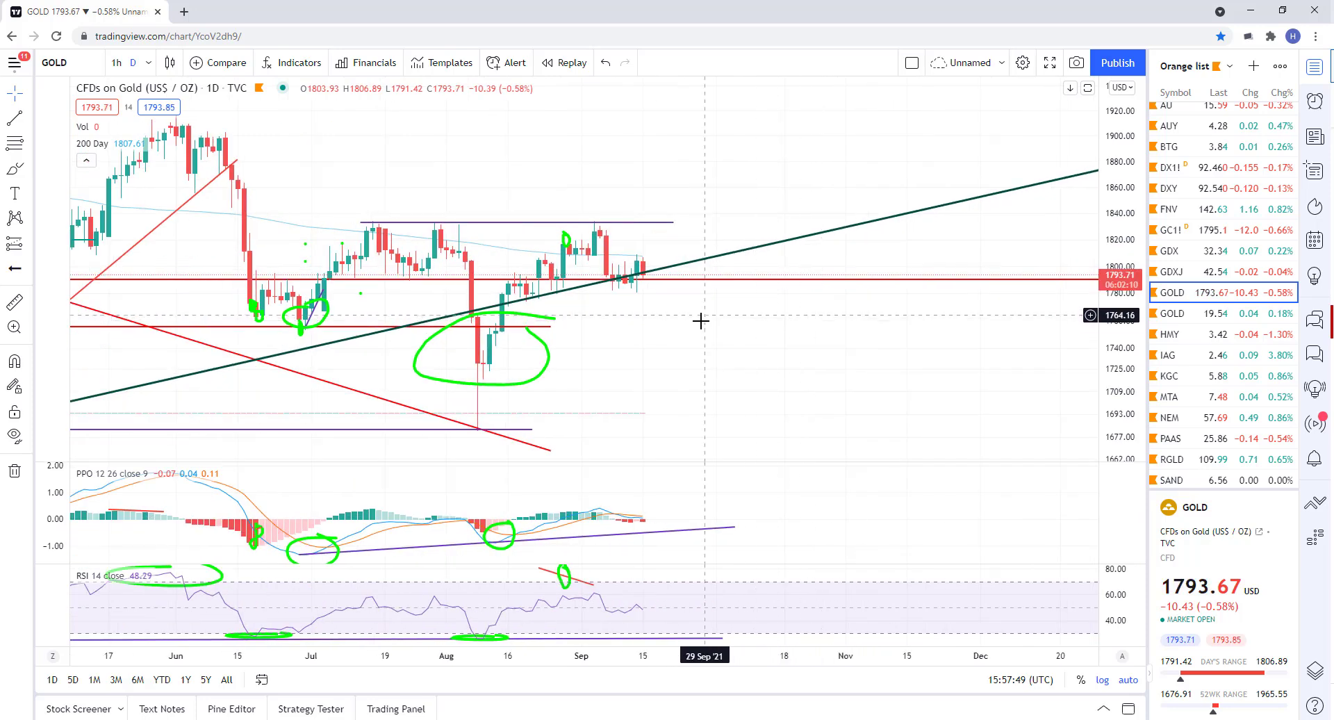
click(14, 169)
drag(649, 266, 735, 132)
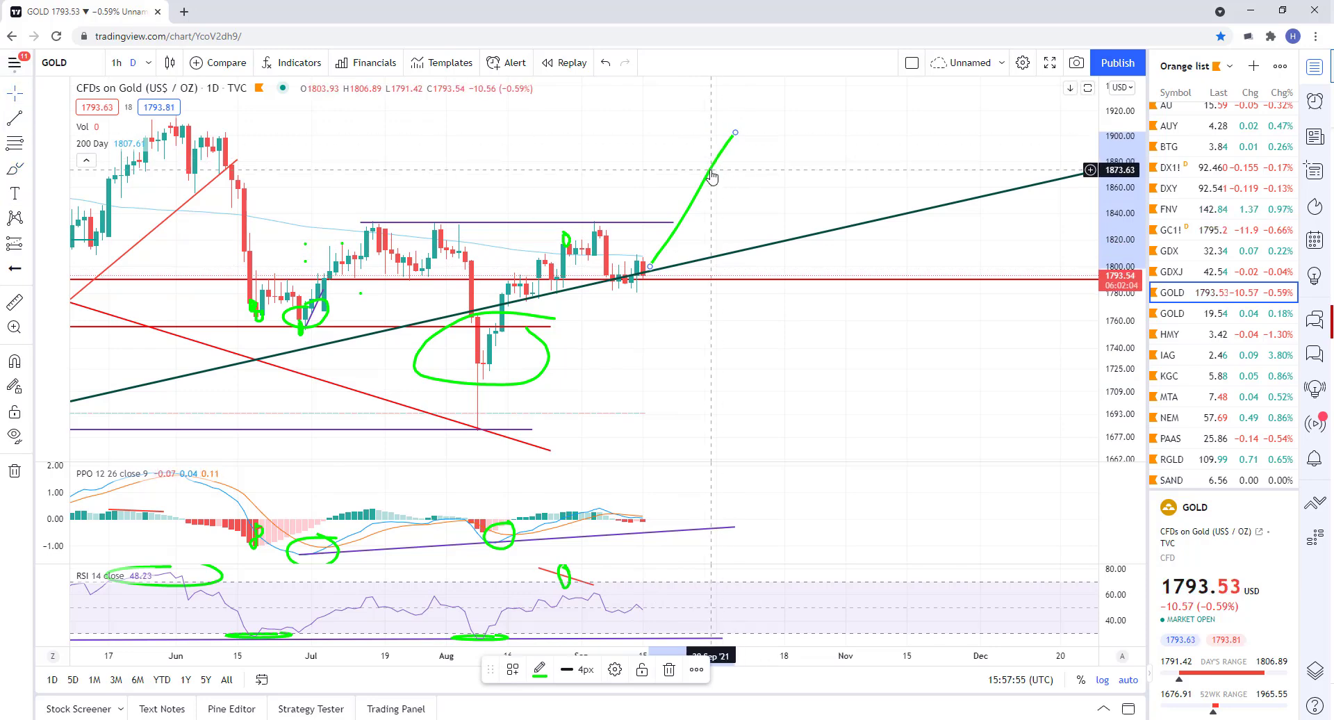
key(ctrl+z)
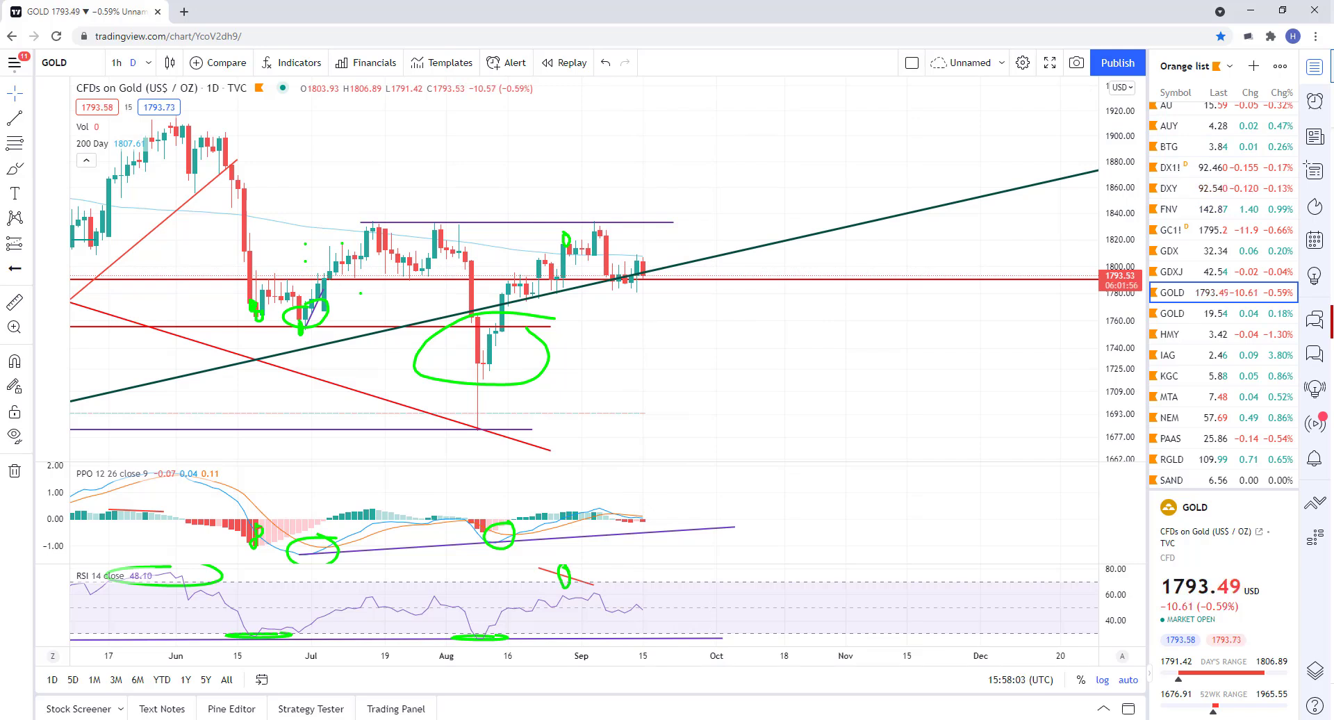
Open the IAG chart from the watchlist and switch it to the 1-hour interval
click(1174, 355)
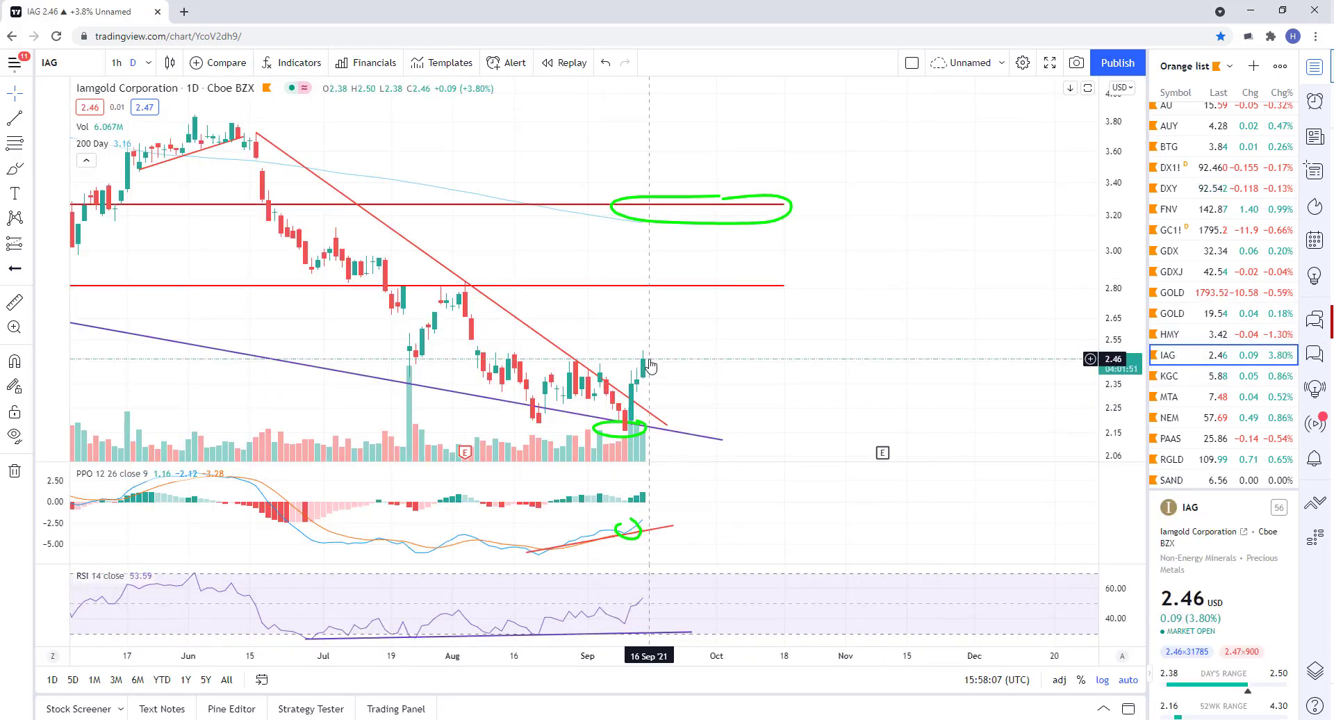
scroll(619, 366, up, 2)
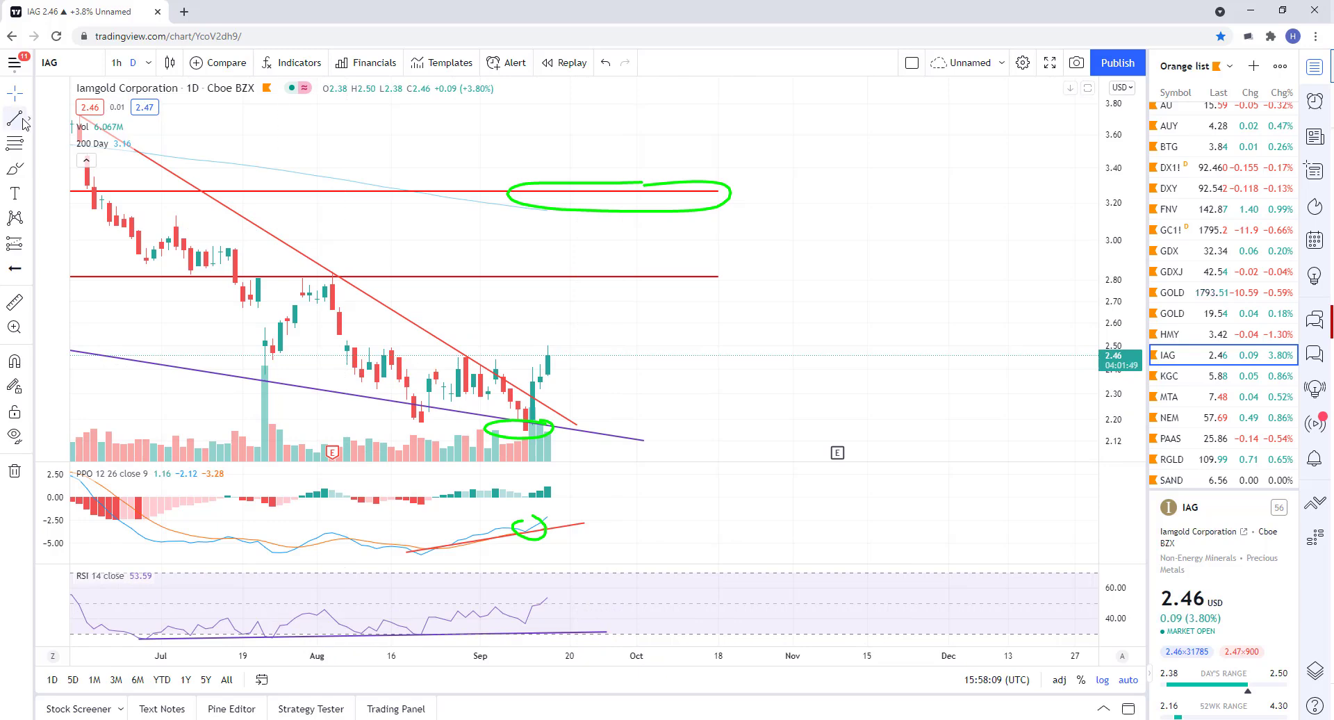
click(112, 62)
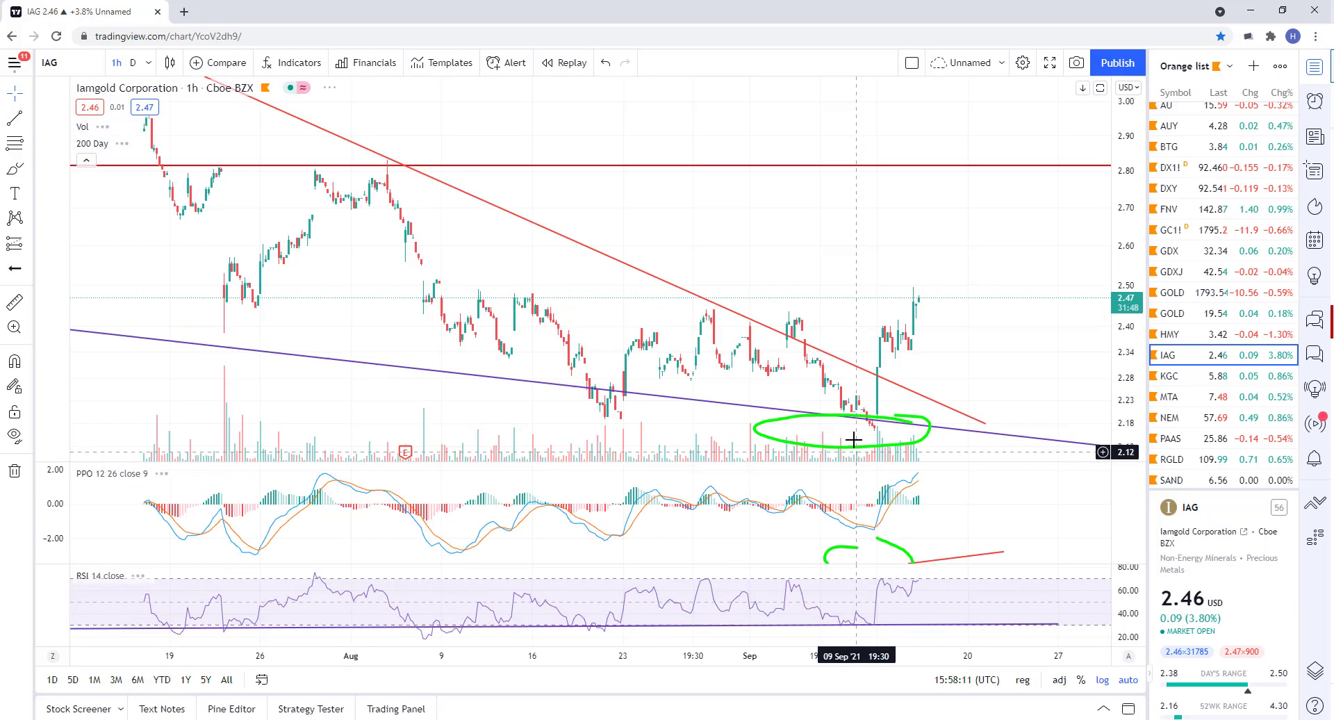
Draw a horizontal trend line on IAG at about 2.48 from 12 Aug, check it on the daily chart, and delete it
click(15, 119)
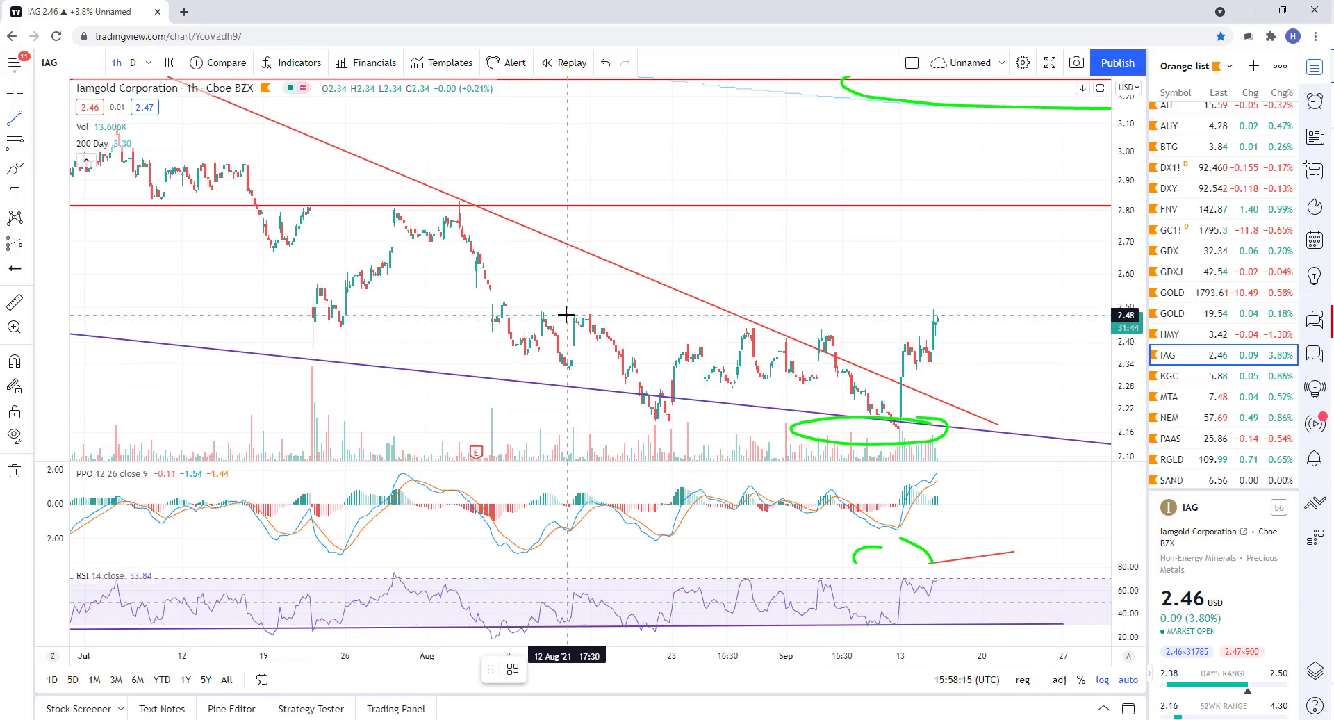
click(566, 315)
click(1056, 324)
click(133, 63)
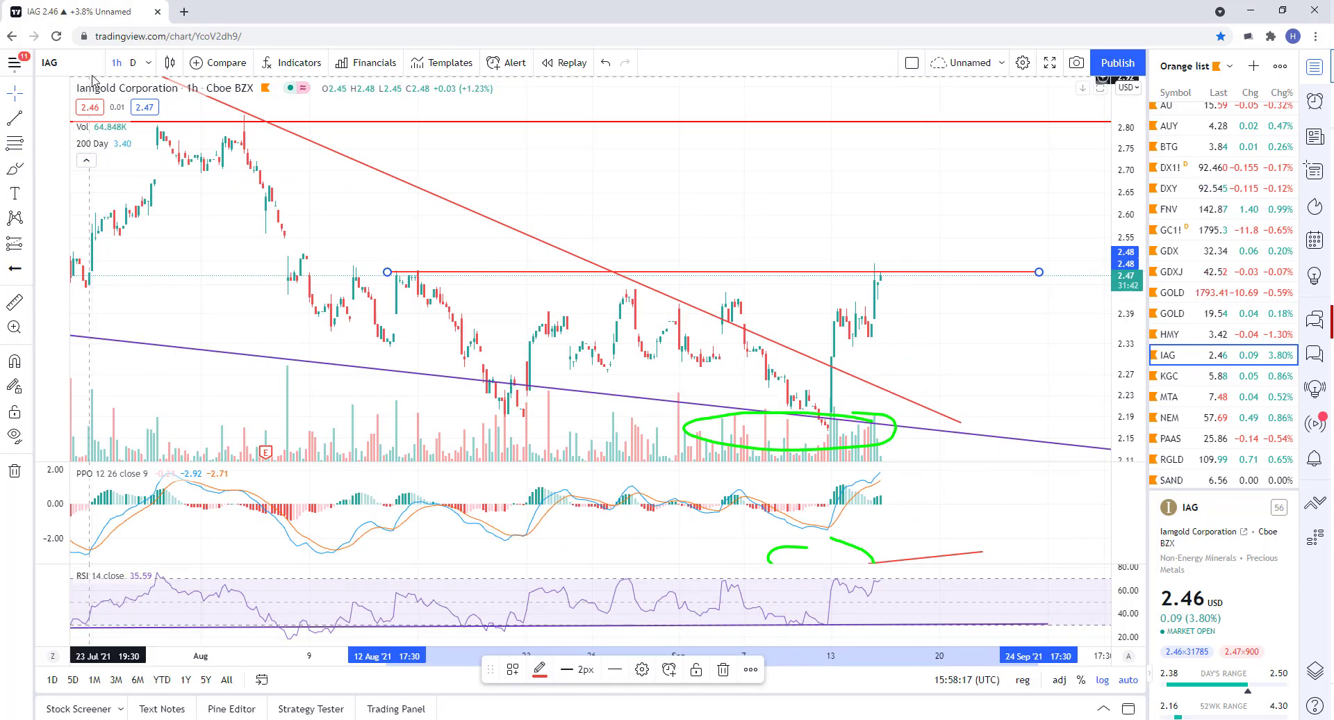
scroll(807, 465, up, 5)
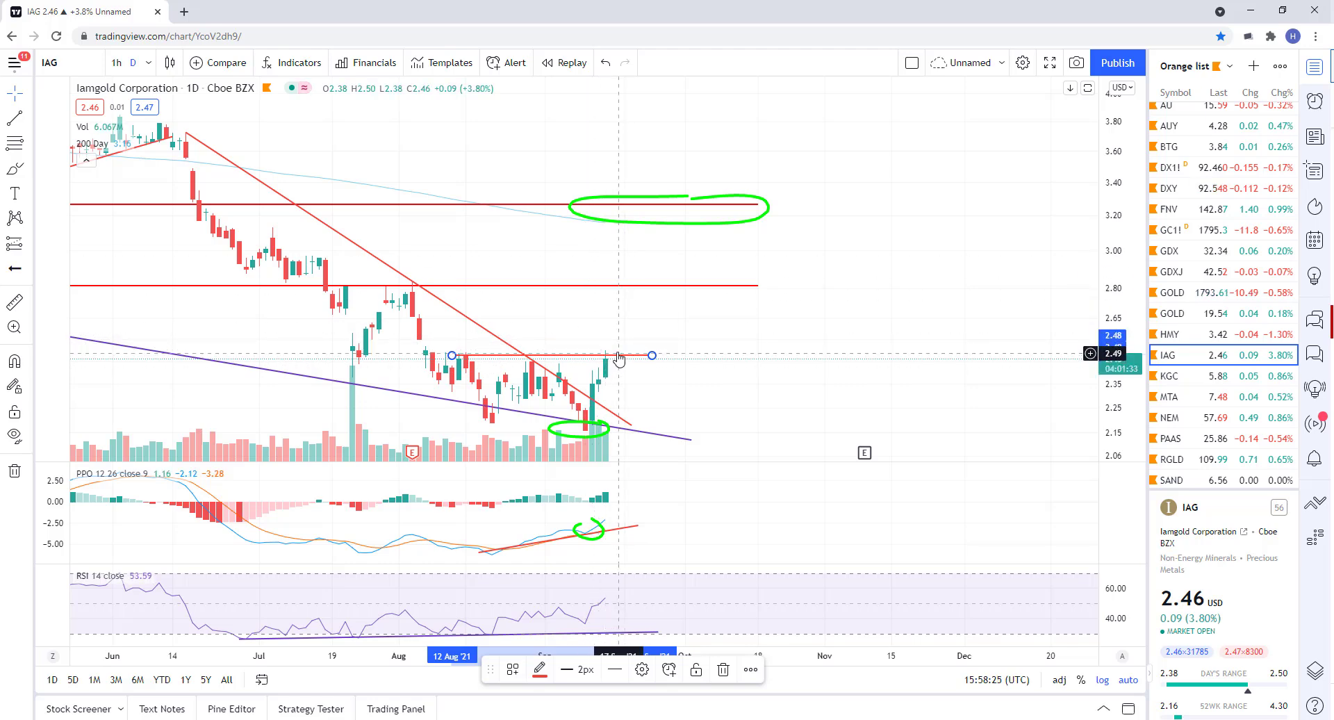
key(Delete)
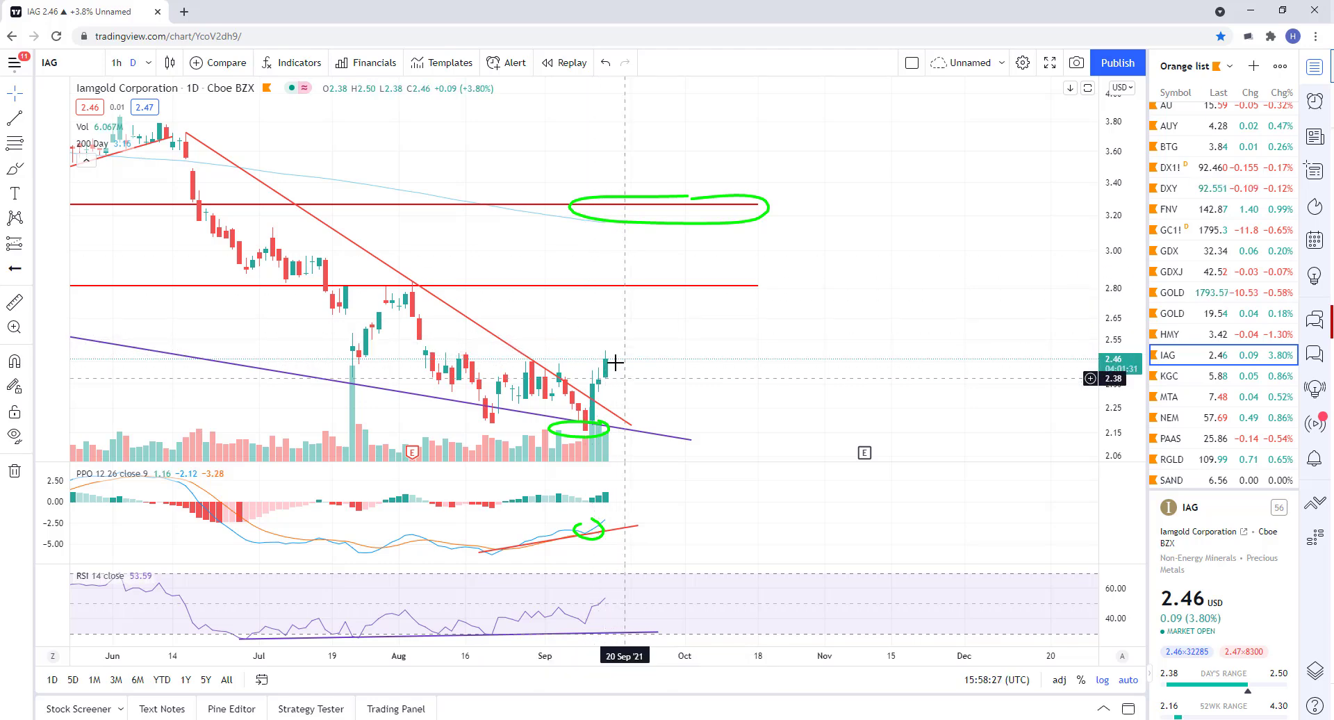
Draw a green brush path from IAG's latest candle dipping to about 2.32 and rising to about 2.70, and delete it
scroll(614, 362, down, 3)
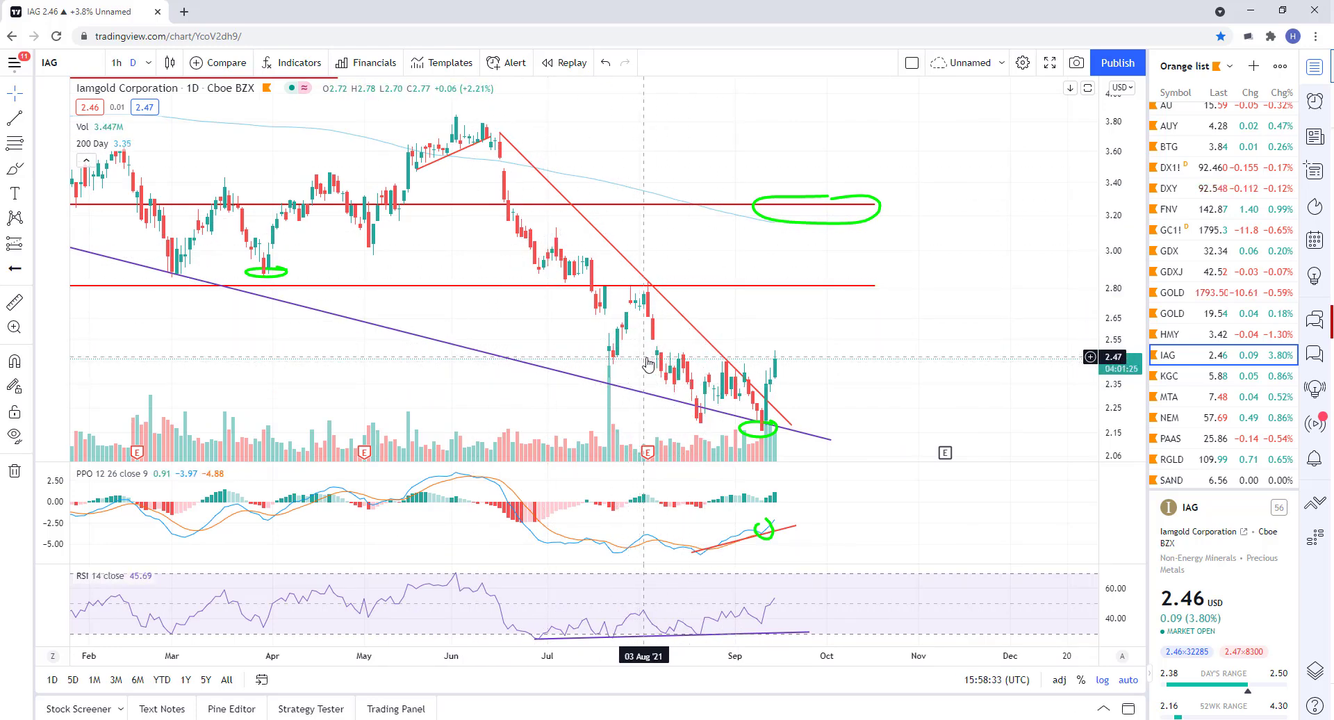
scroll(699, 393, up, 3)
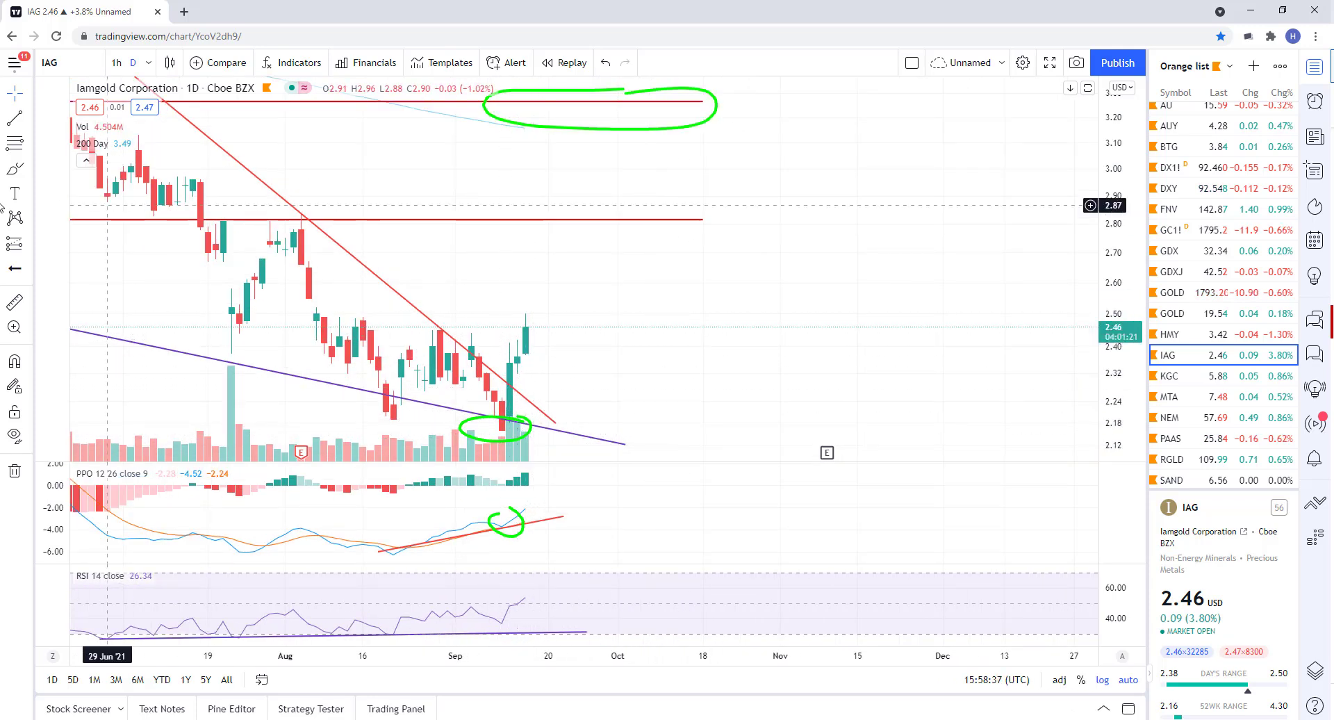
click(14, 170)
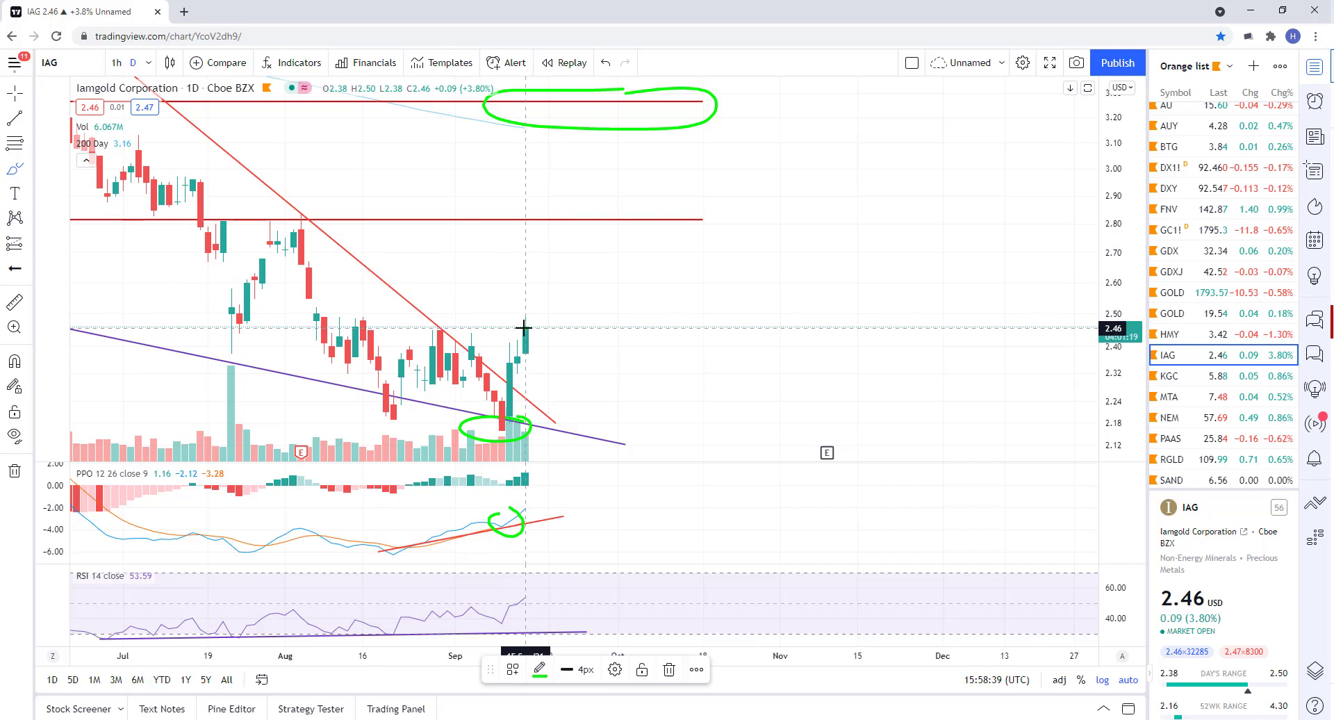
drag(526, 327, 547, 375)
drag(591, 281, 603, 257)
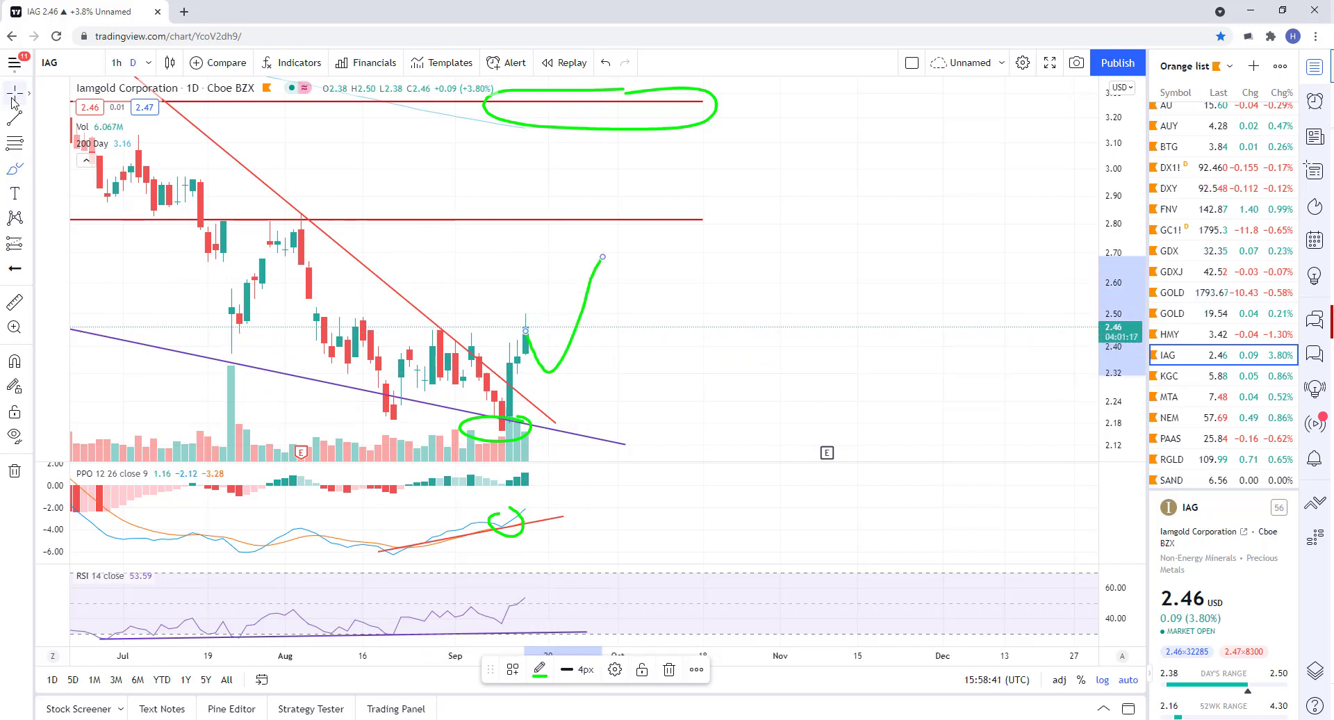
click(578, 296)
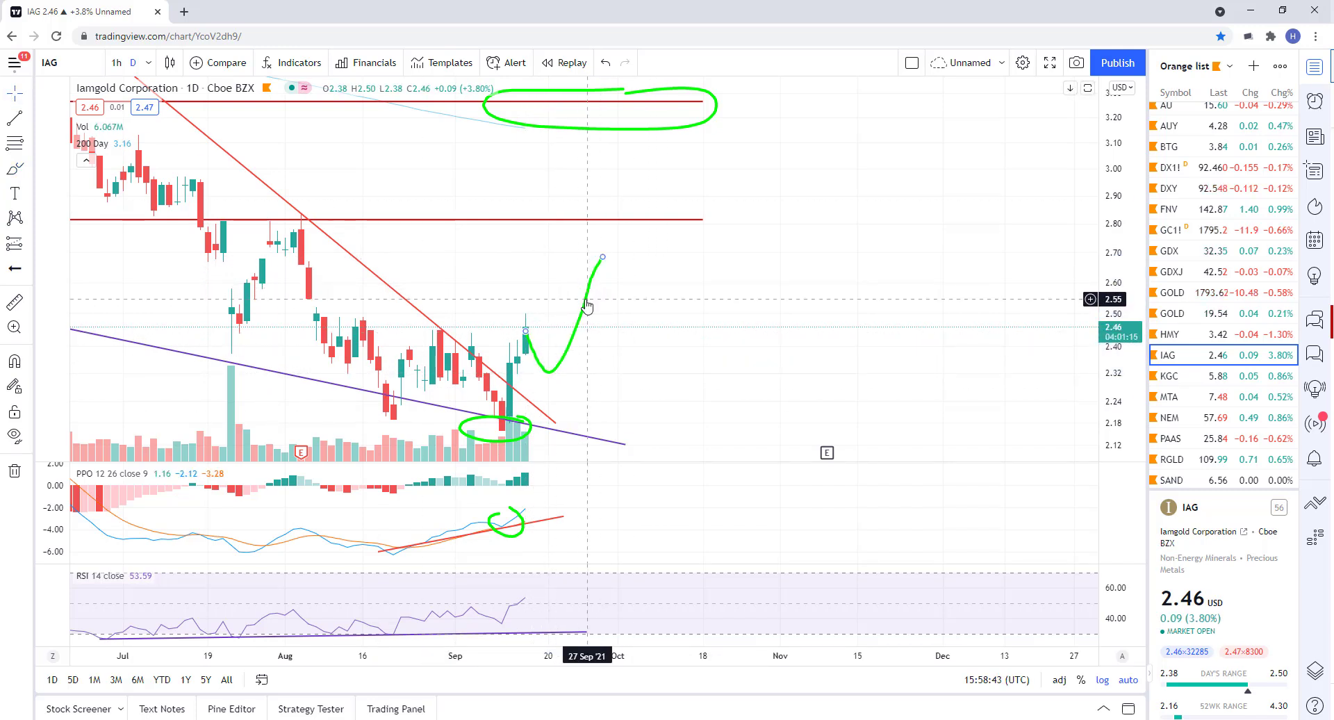
click(587, 305)
key(Delete)
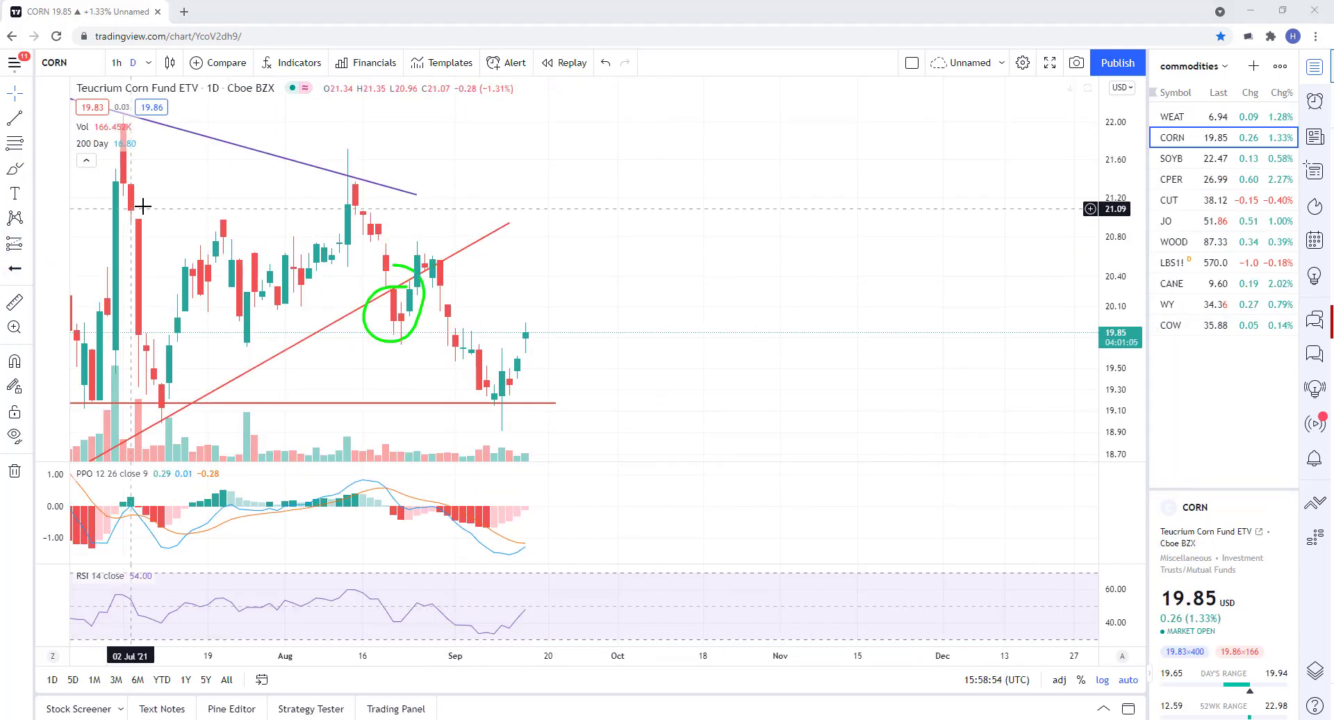
Measure CORN's price move from the horizontal red support line up to the latest price
click(14, 302)
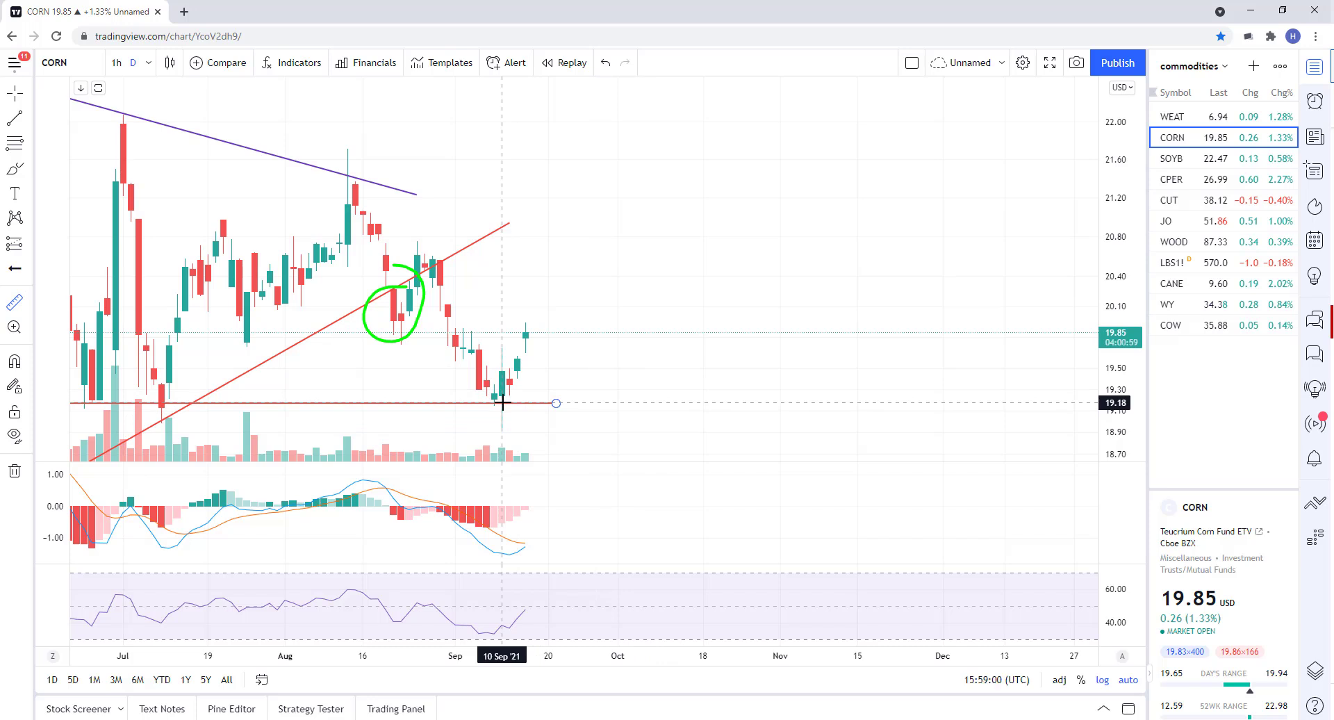
scroll(450, 363, down, 3)
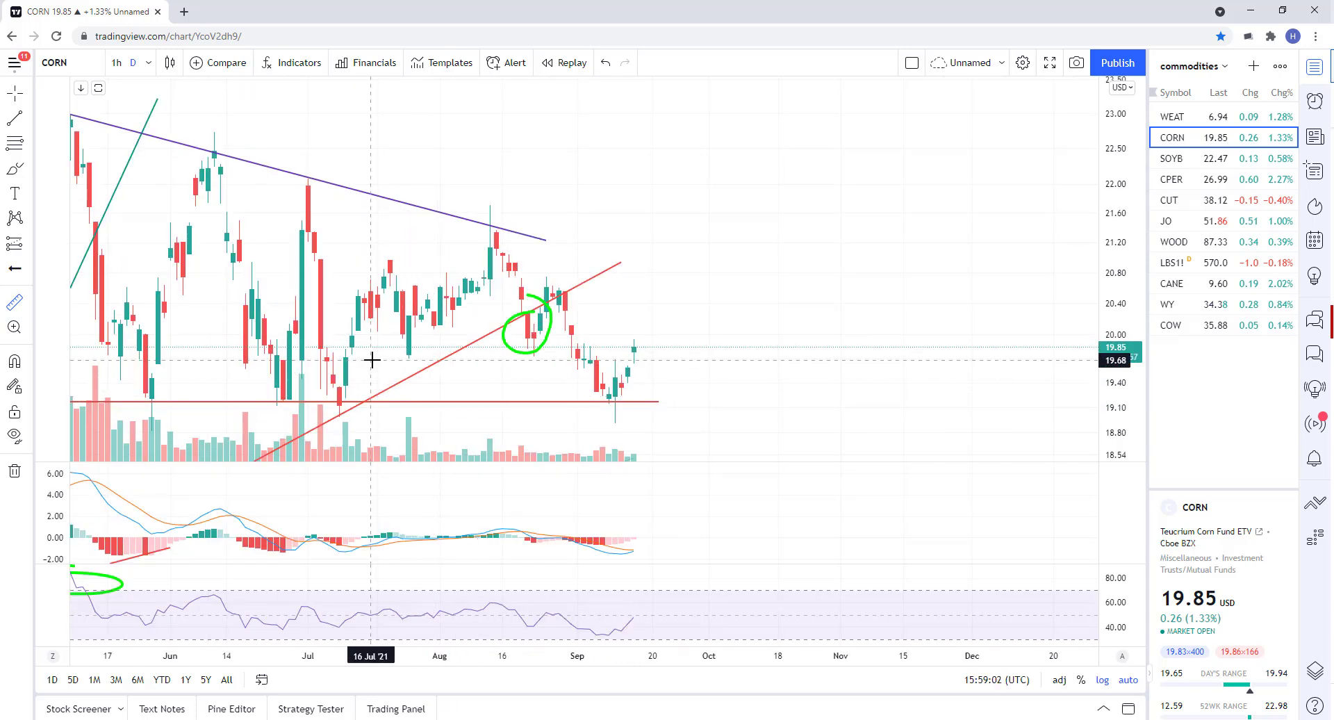
scroll(489, 368, up, 3)
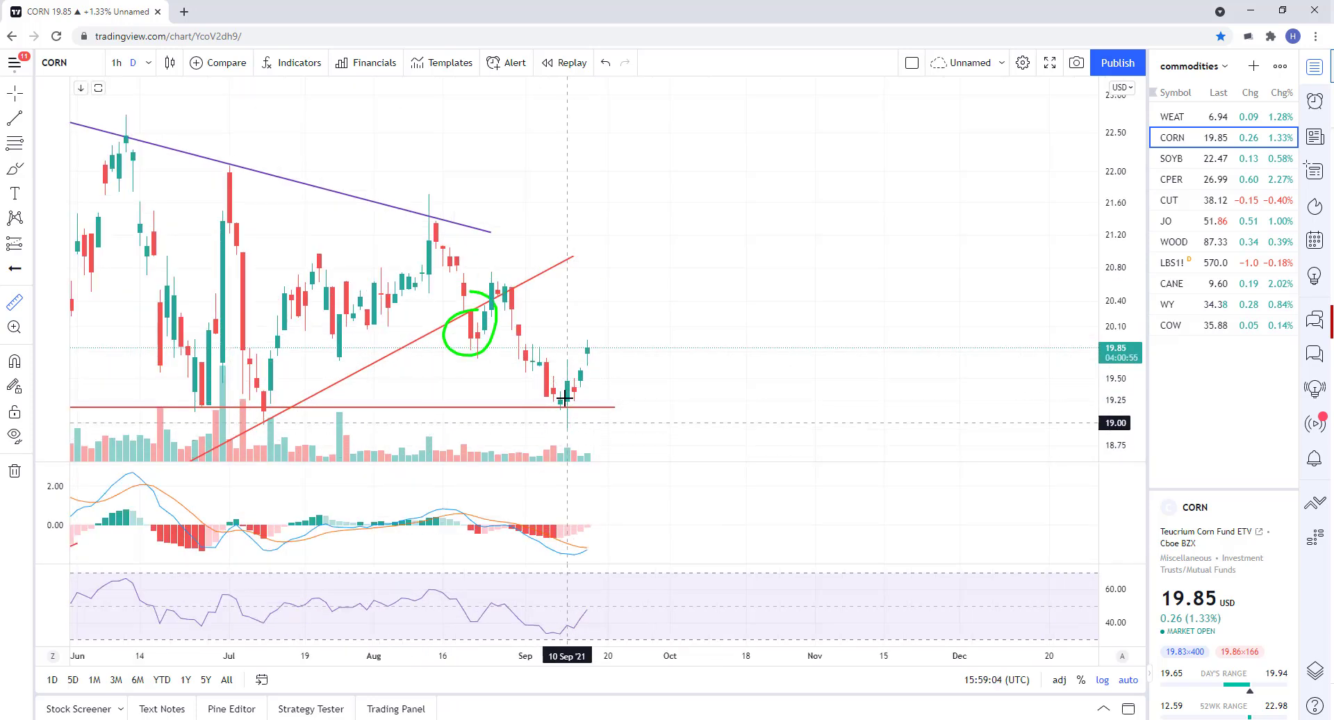
scroll(573, 405, up, 2)
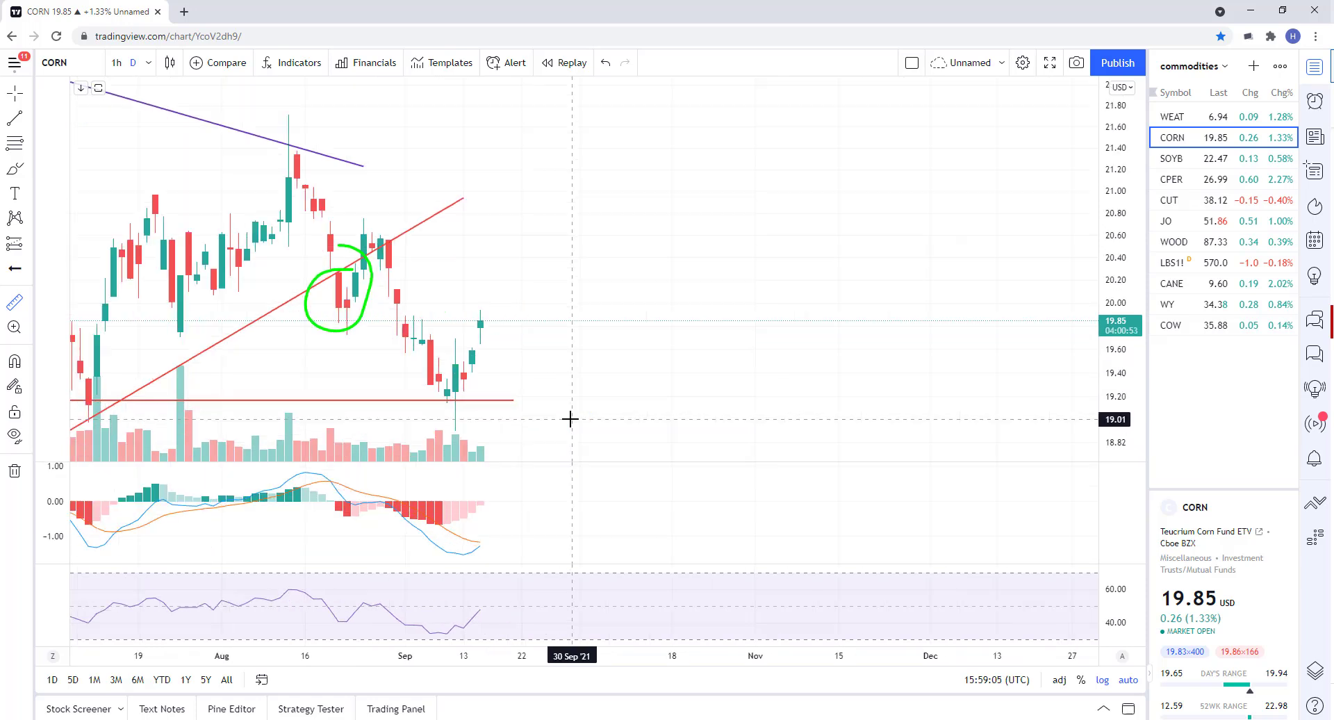
shift+click(463, 400)
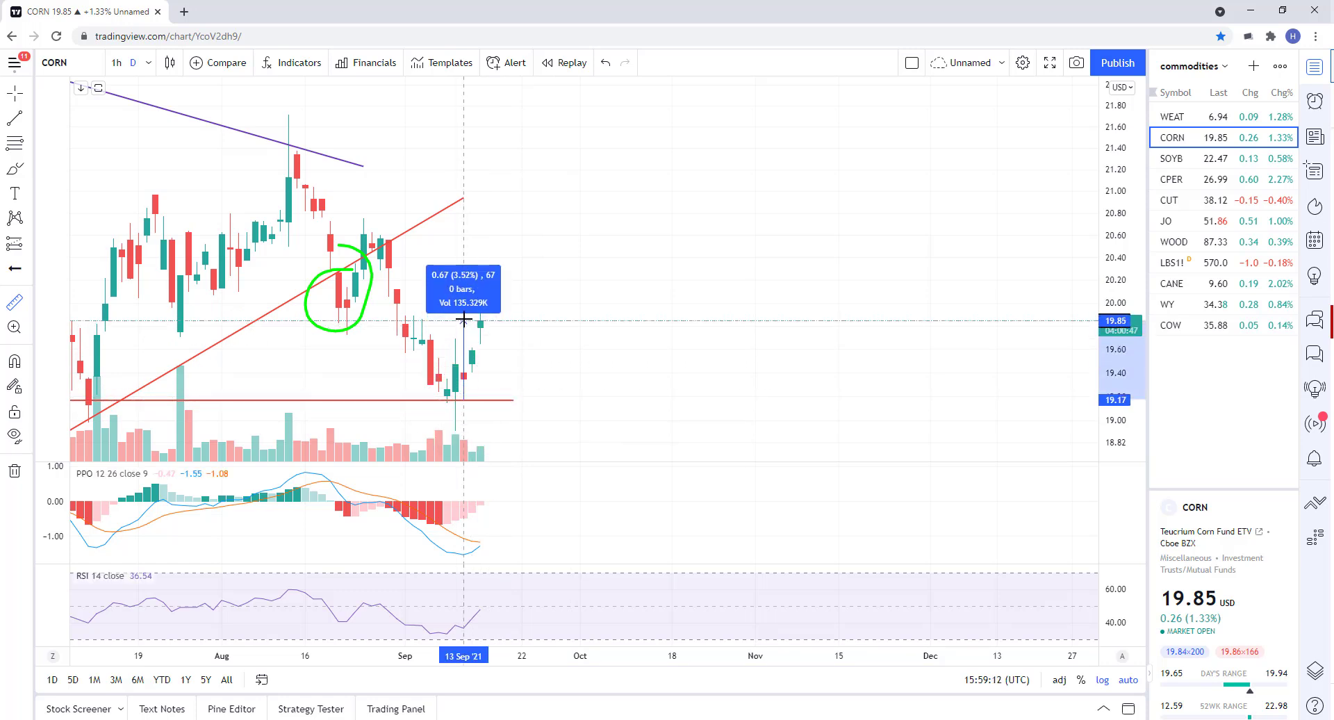
click(465, 319)
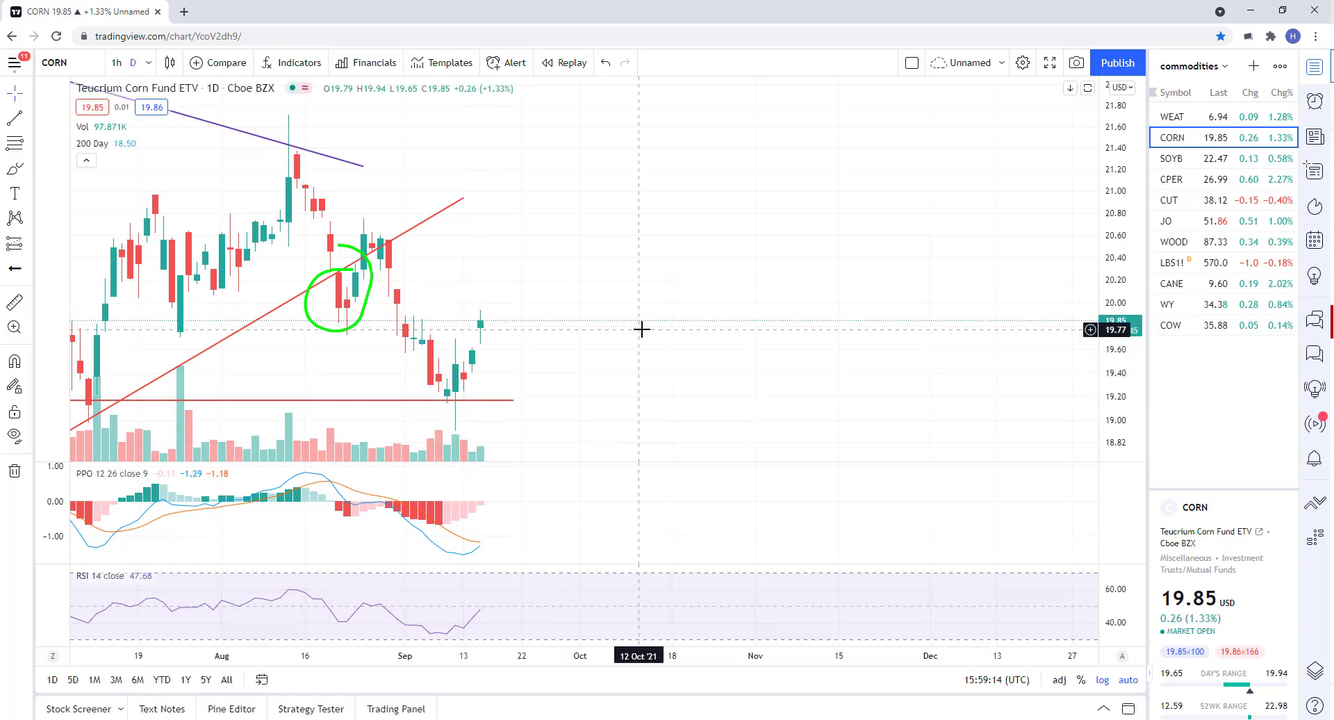
Draw a green brush stroke from CORN's latest candle up to about 20.95 near the rising red trend line
scroll(405, 311, down, 4)
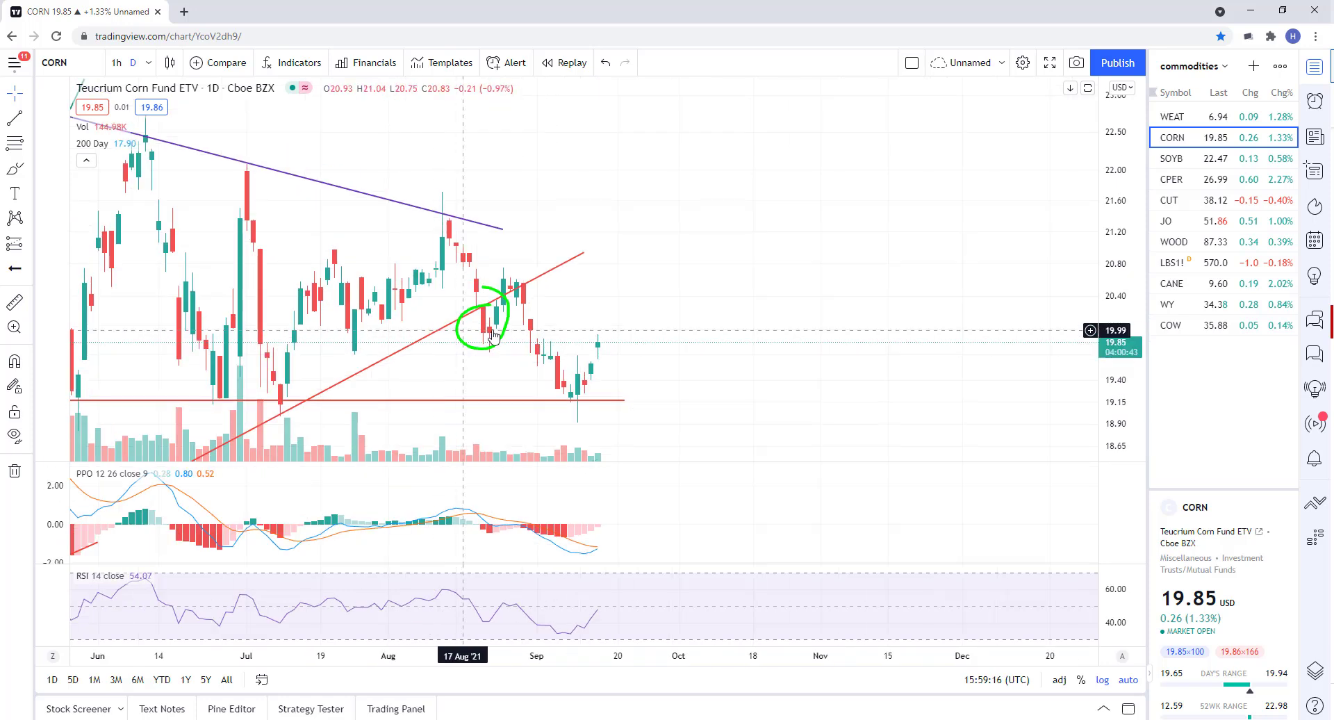
click(15, 169)
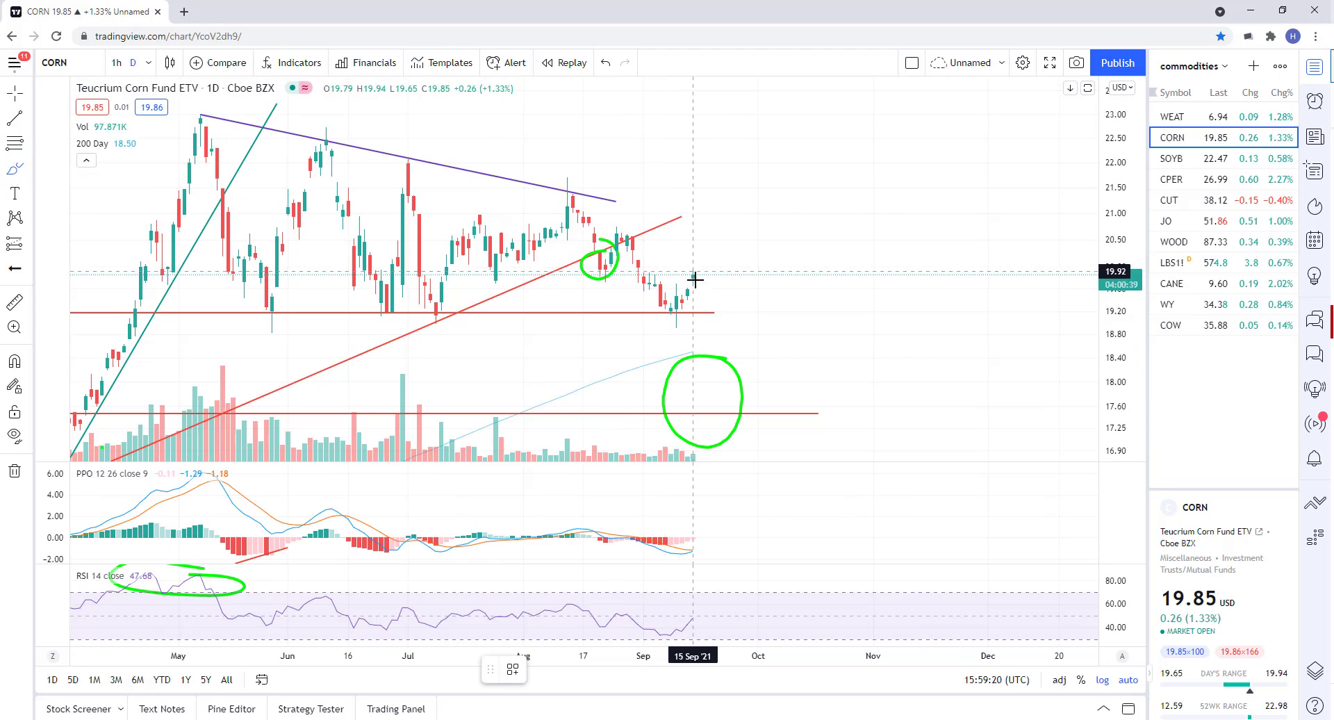
scroll(789, 381, down, 3)
scroll(723, 303, up, 3)
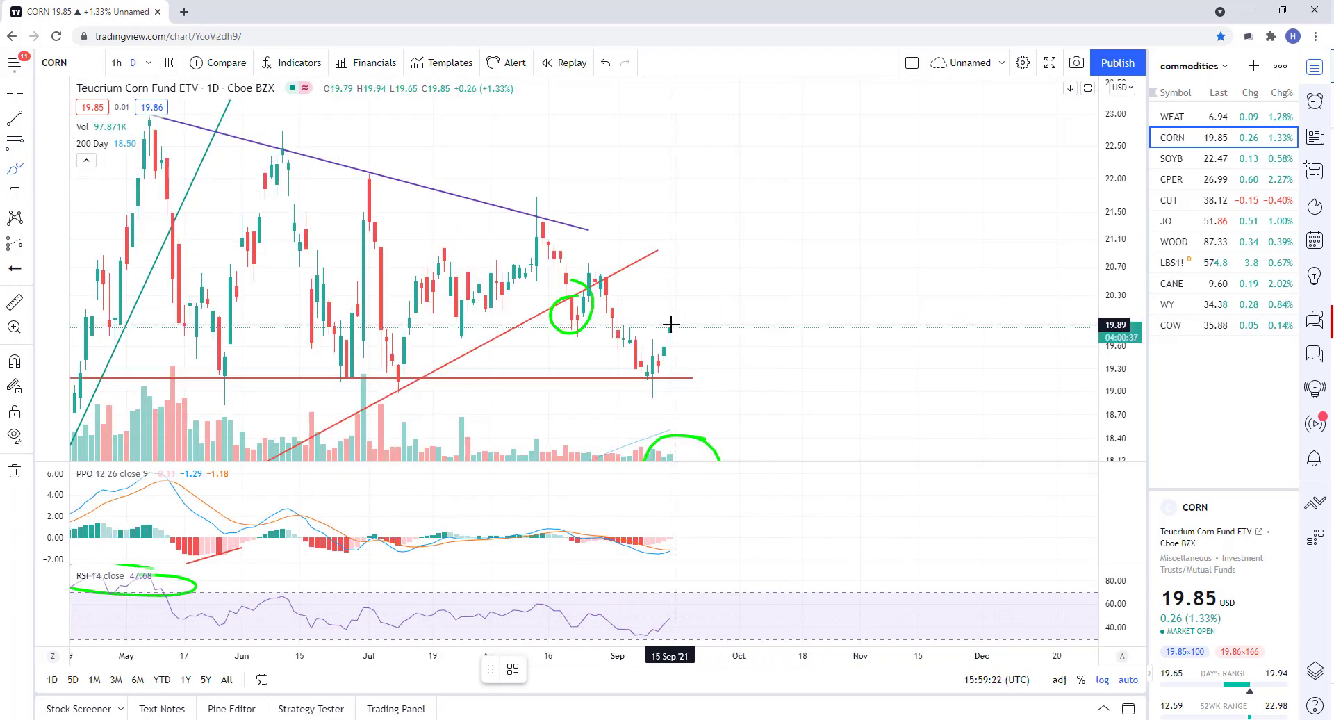
drag(670, 325, 680, 251)
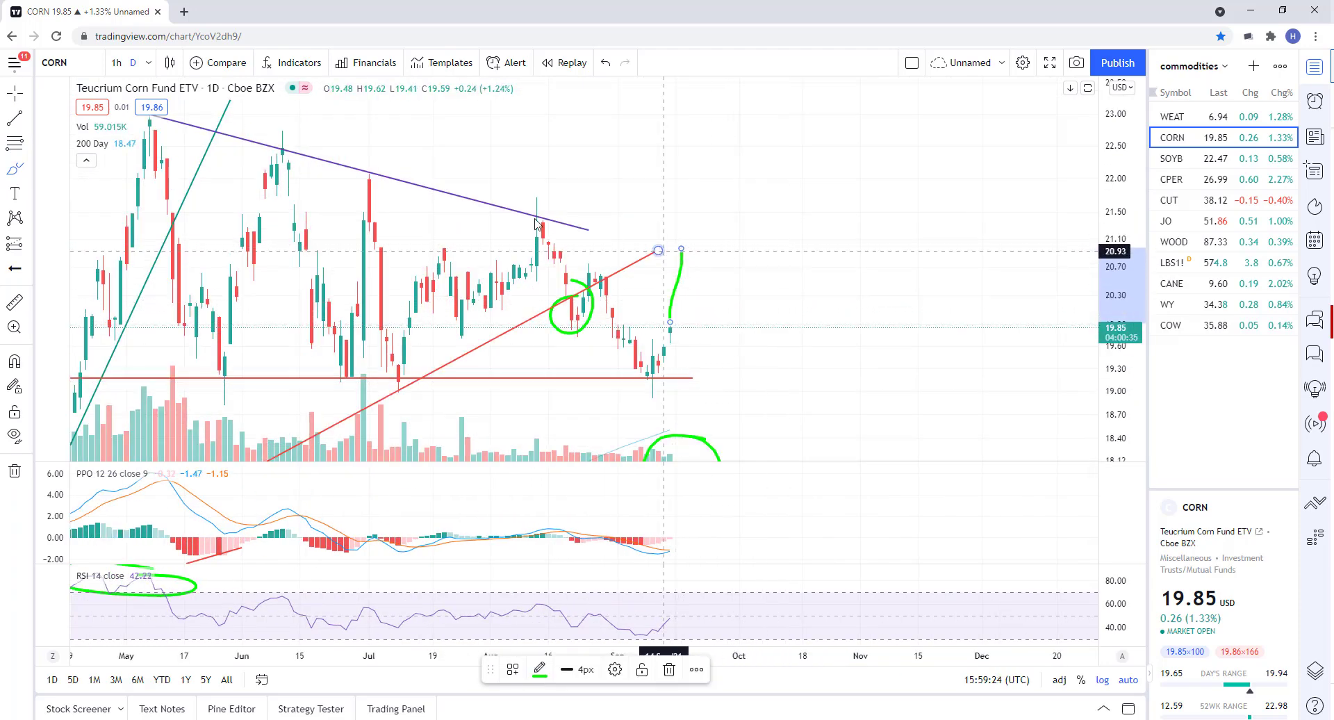
Extend the upper end of CORN's rising red trend line to about 21.74 in early October
click(656, 252)
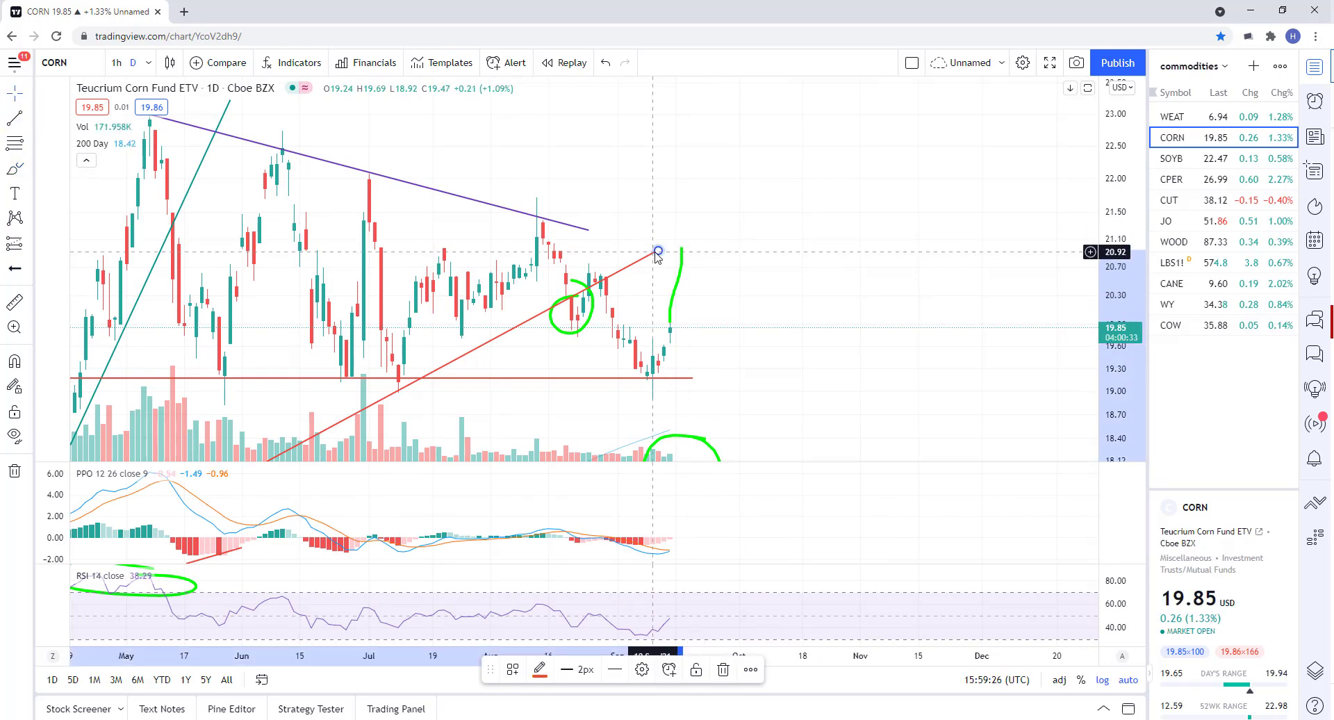
drag(658, 255, 765, 200)
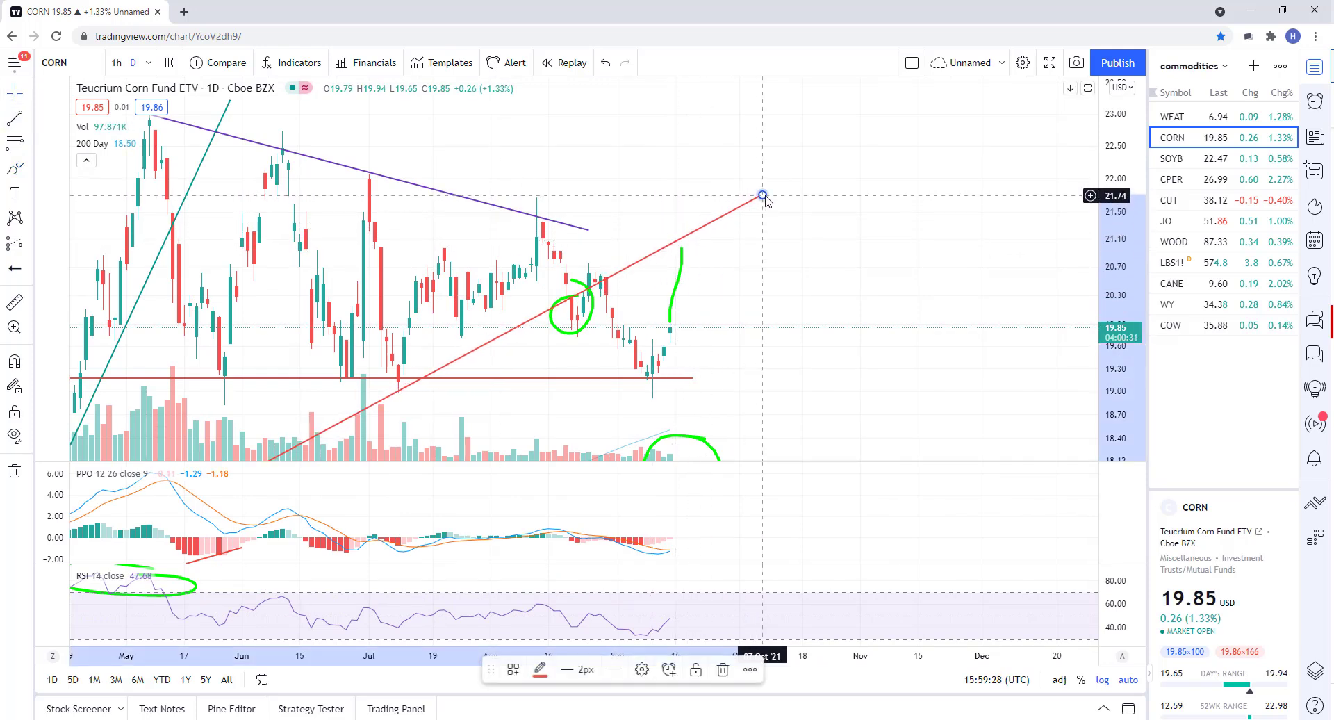
click(737, 239)
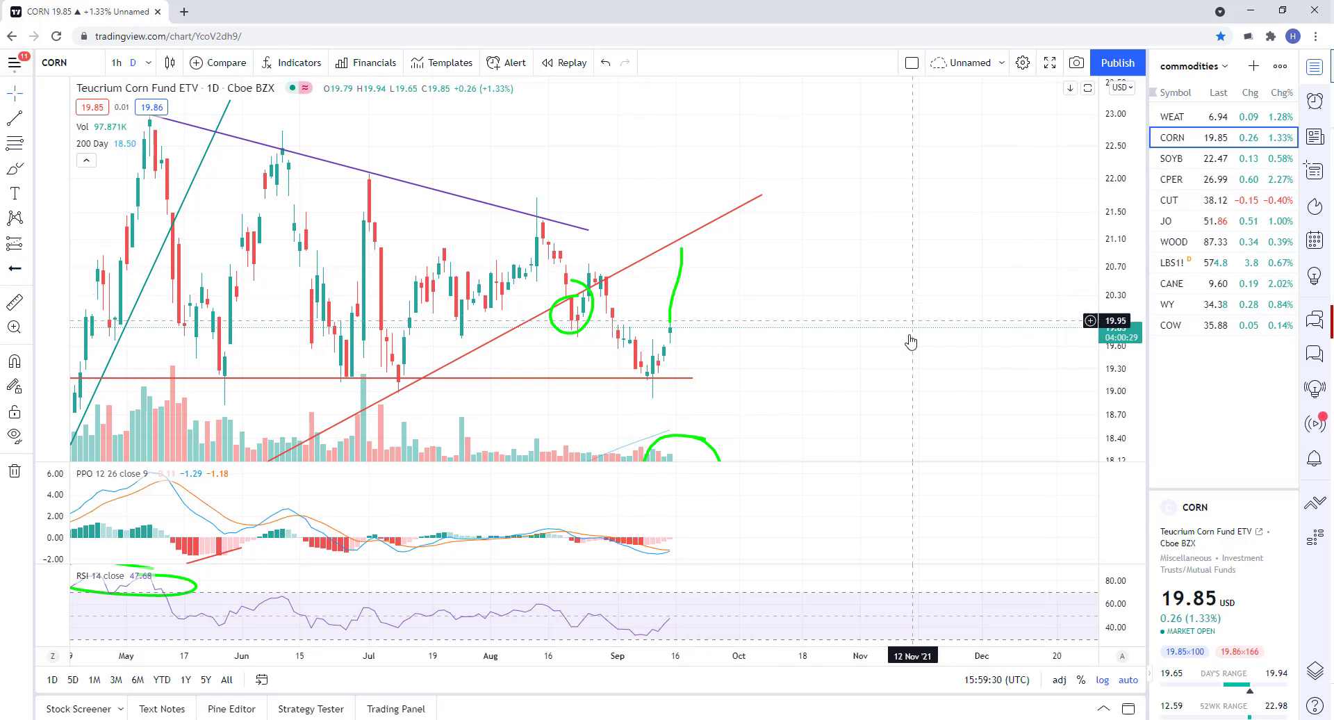
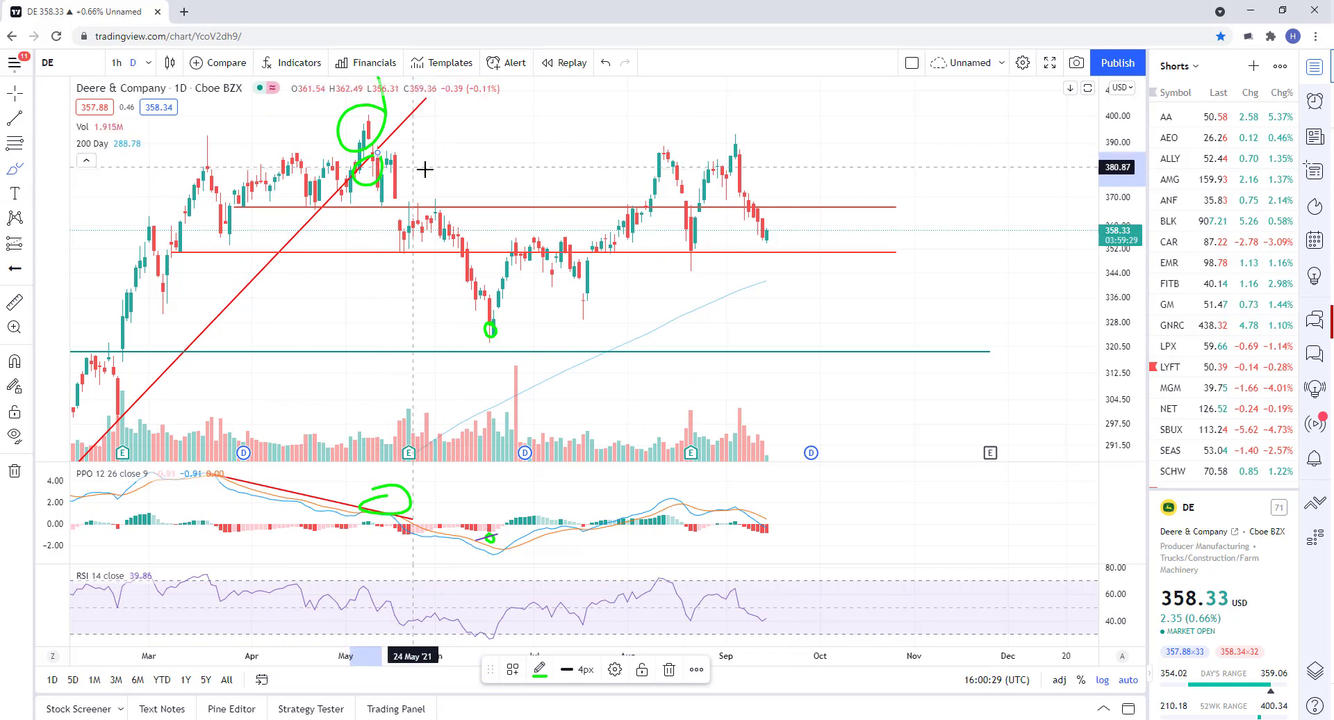
Circle Deere's June low on the daily chart with the green brush, and remove the circle
drag(495, 323, 497, 318)
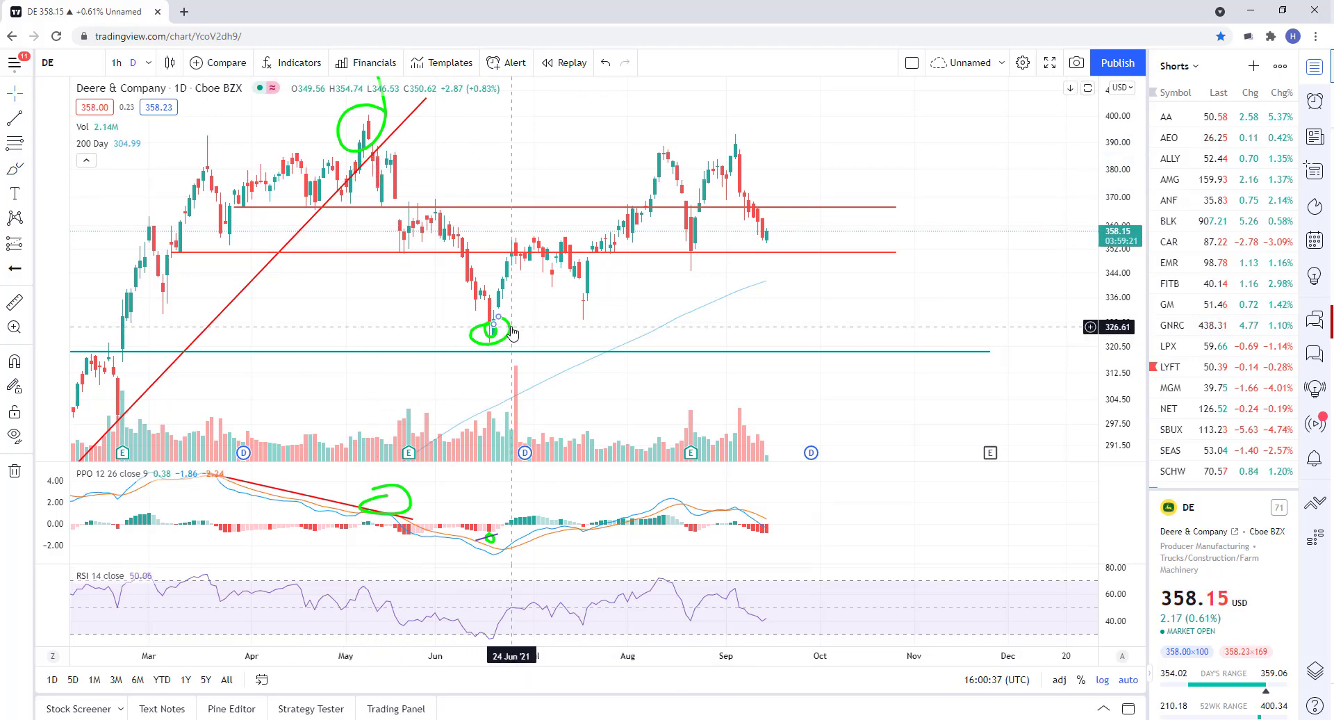
scroll(515, 327, up, 2)
scroll(441, 319, down, 2)
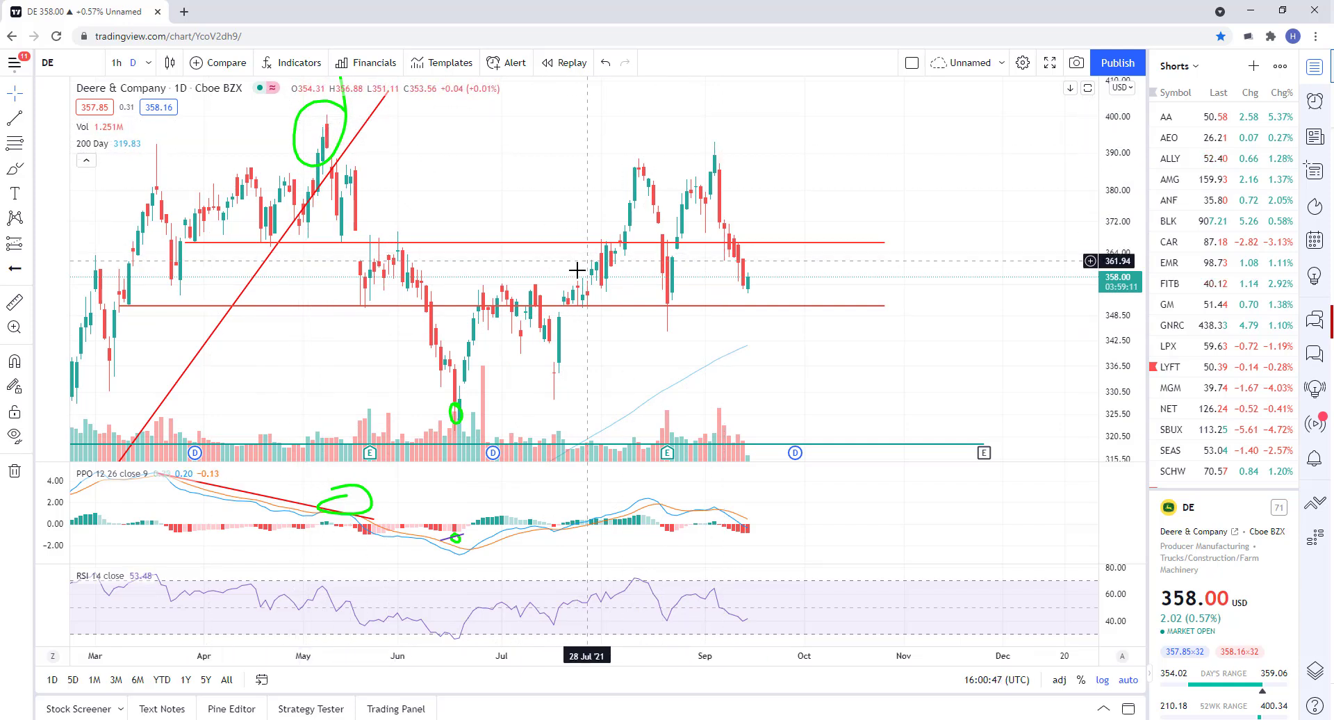
Circle Deere's early-September price high and the matching PPO peak with the green brush
scroll(556, 229, up, 2)
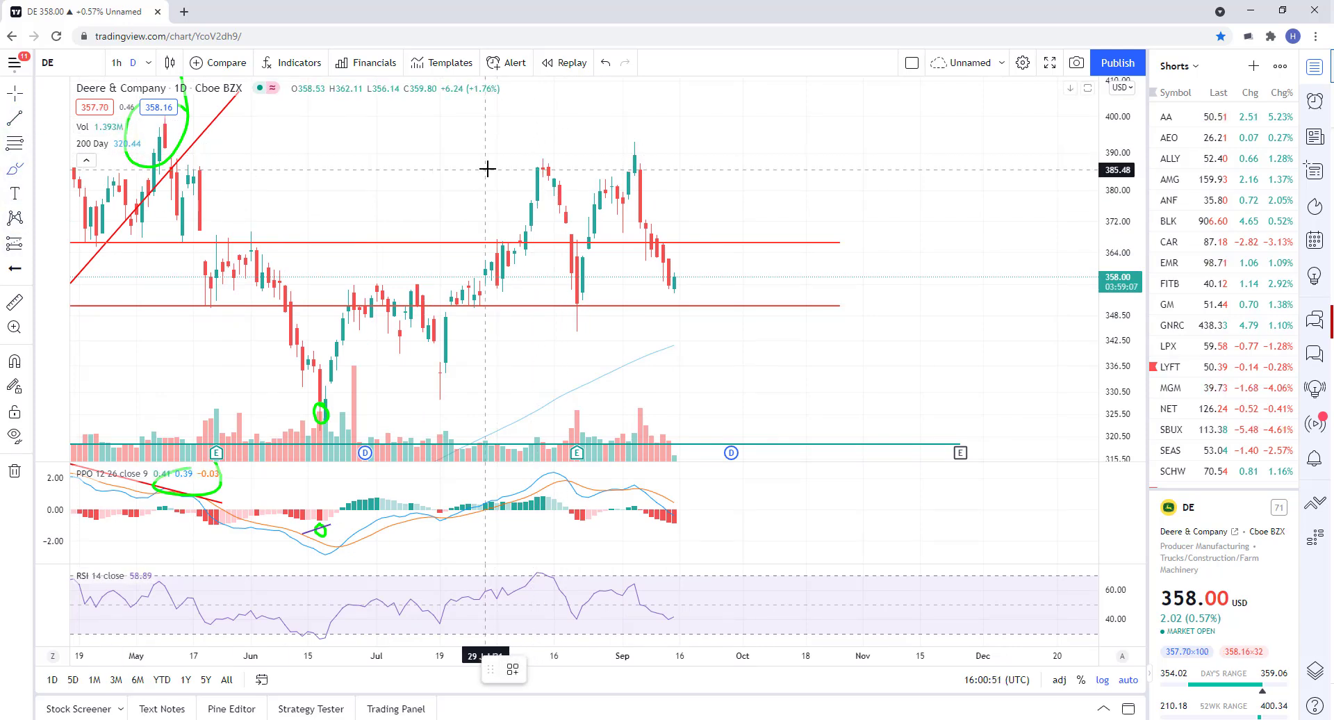
drag(640, 137, 628, 128)
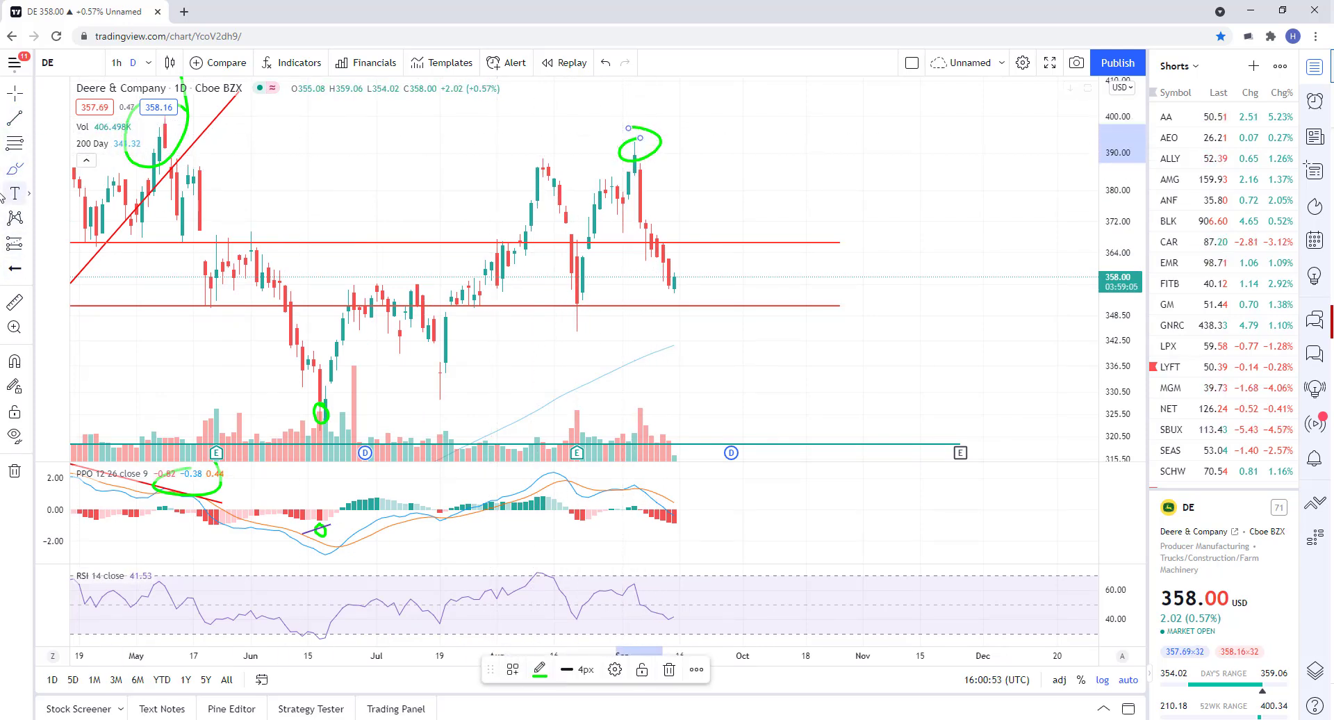
click(30, 168)
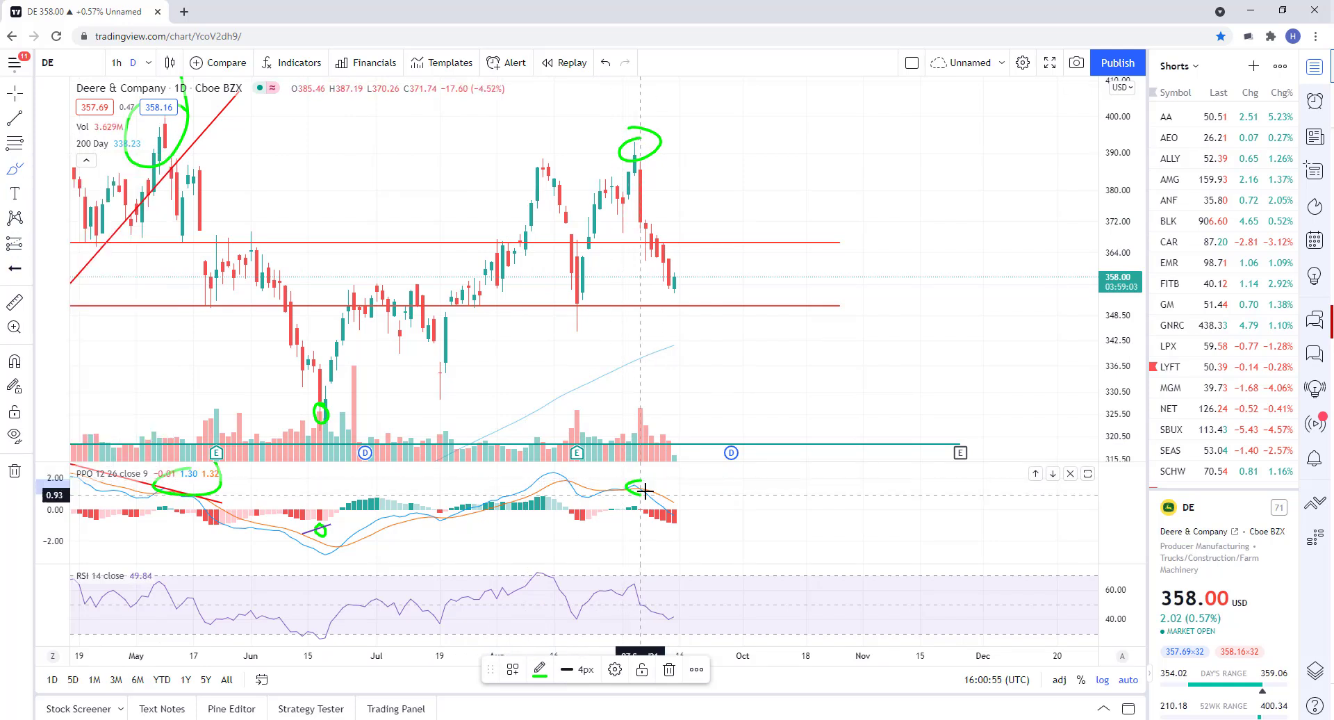
Draw falling red trend lines across Deere's August and September peaks, from about 2.48 to 0.89 on PPO and 72.48 to 55.43 on RSI
click(547, 475)
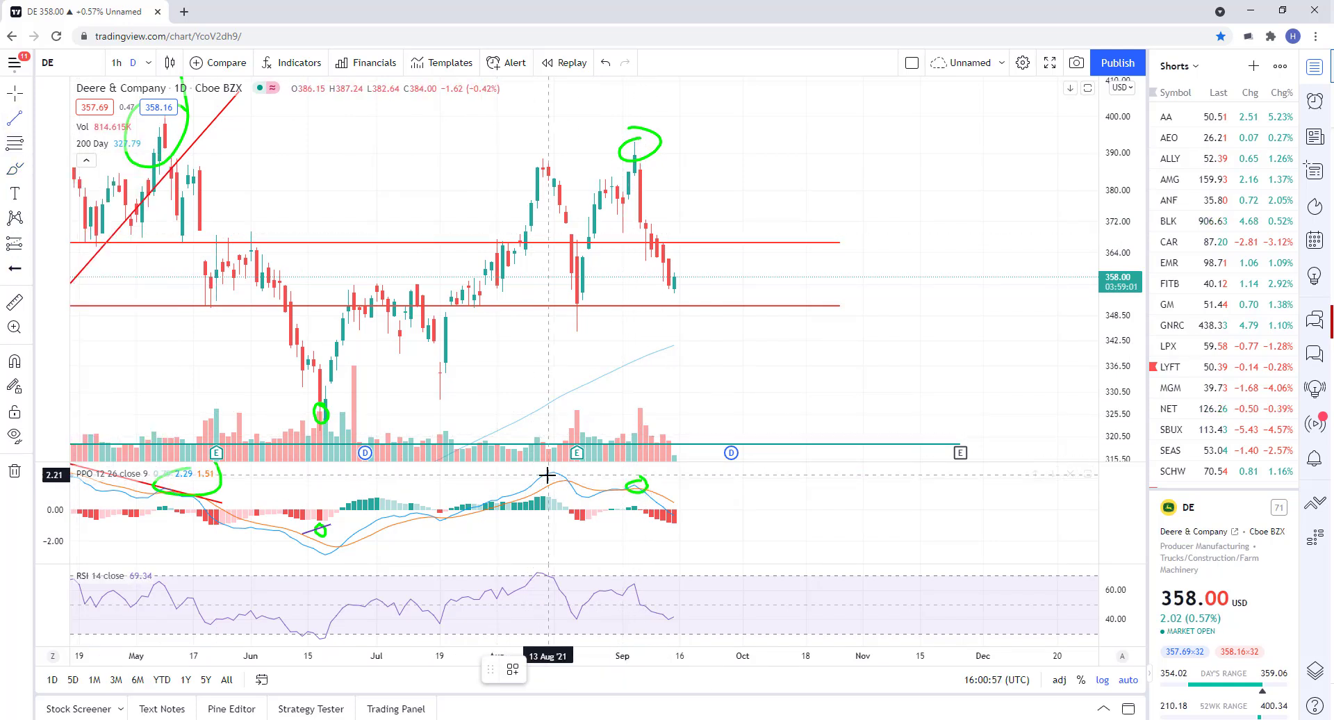
drag(544, 471, 709, 495)
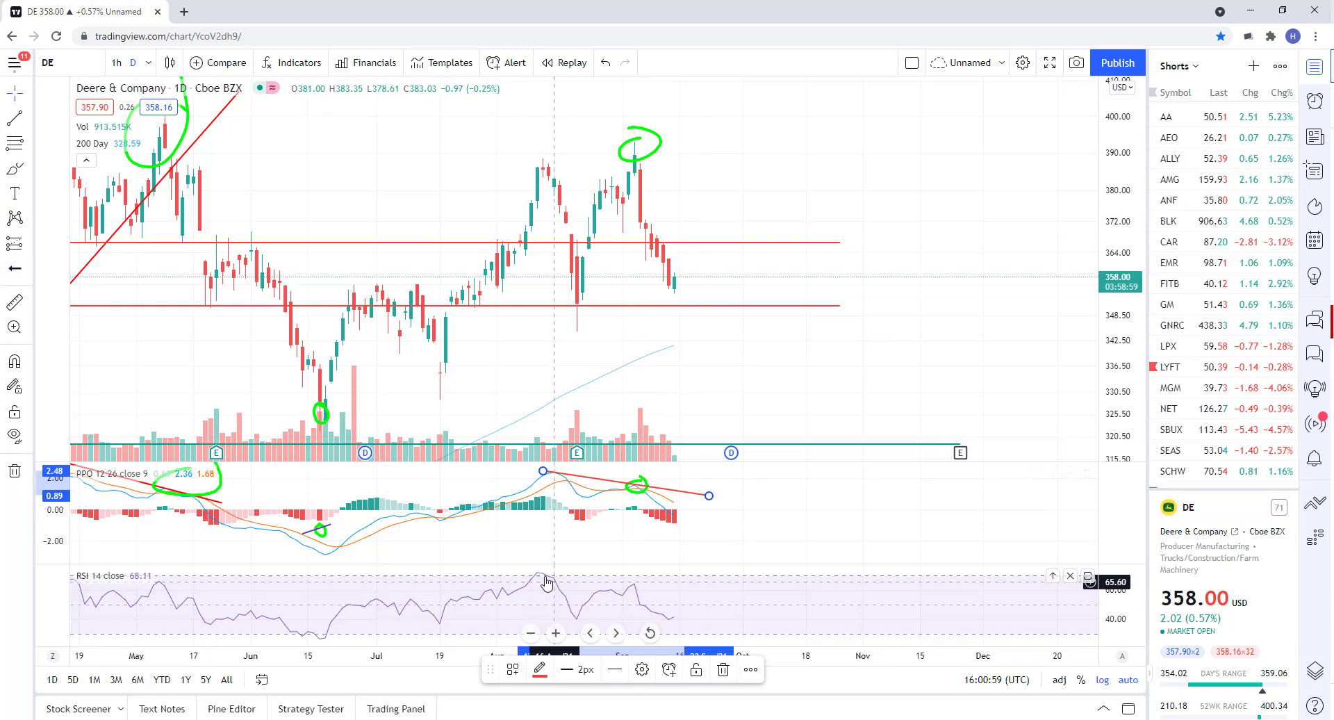
mouse_move(666, 587)
mouse_down()
mouse_move(715, 581)
mouse_move(532, 567)
mouse_move(749, 599)
mouse_up()
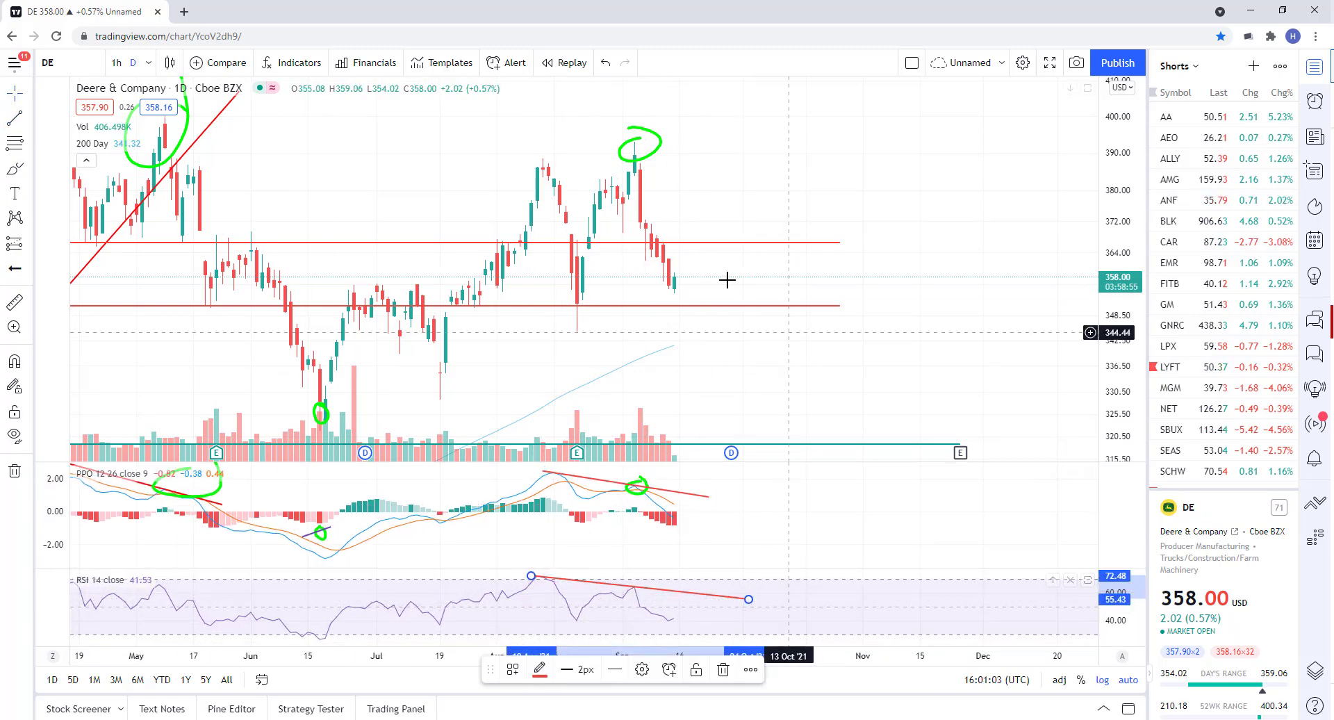
Draw a rising red trend line under Deere's lows from about 321.13 at the June low to about 374.24 on 4 November
scroll(720, 377, down, 3)
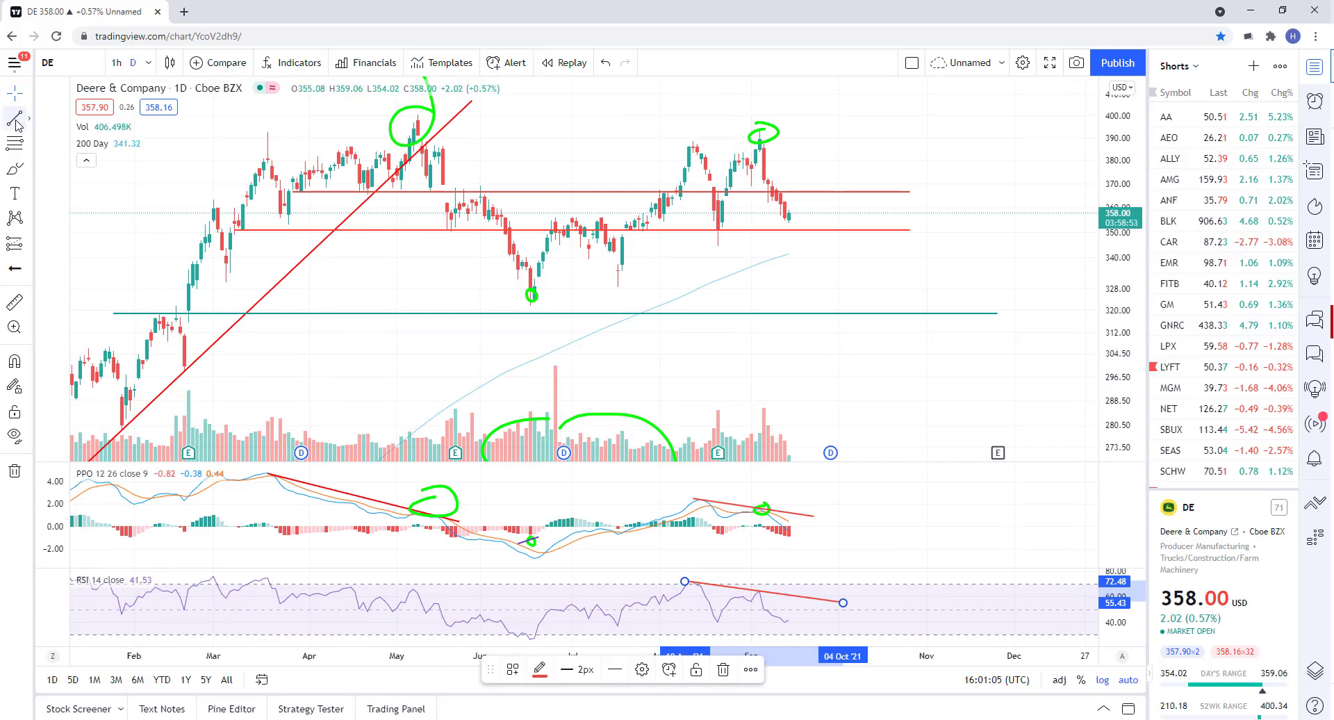
click(573, 333)
mouse_move(526, 306)
mouse_down()
mouse_move(799, 250)
mouse_move(992, 173)
mouse_move(938, 172)
mouse_up()
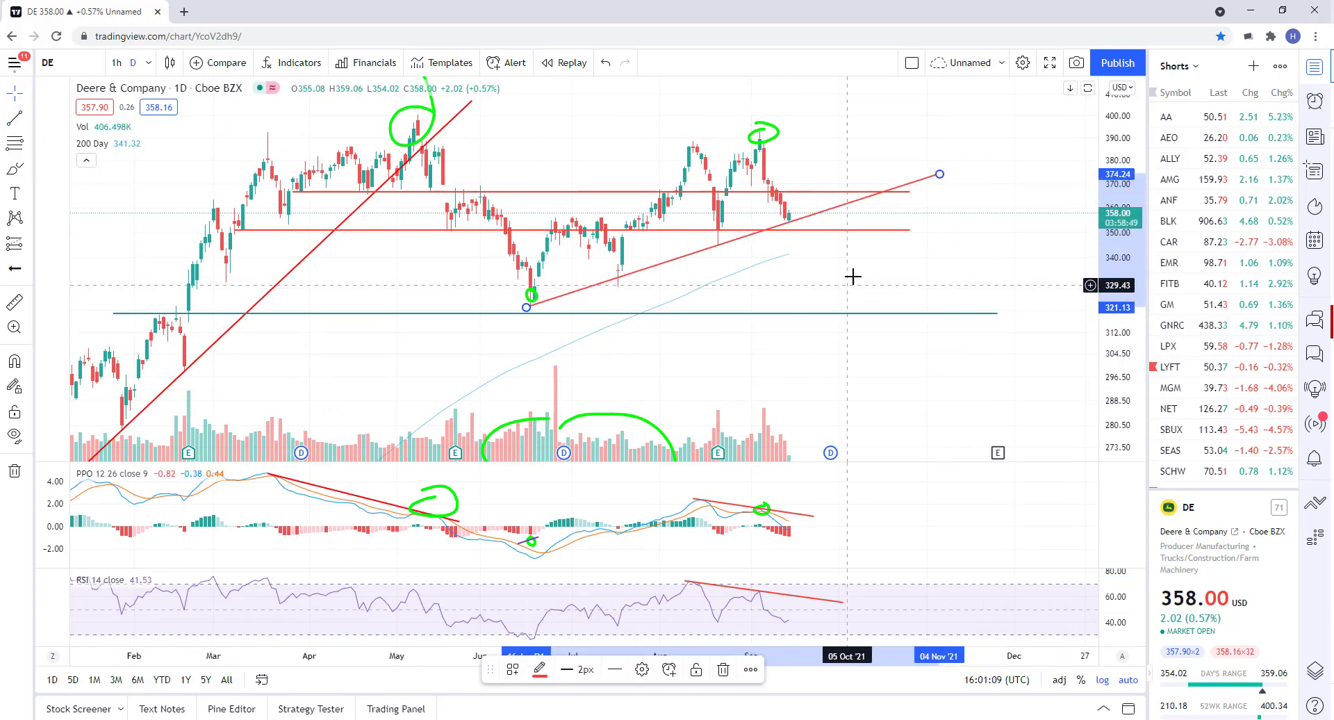
scroll(744, 309, up, 2)
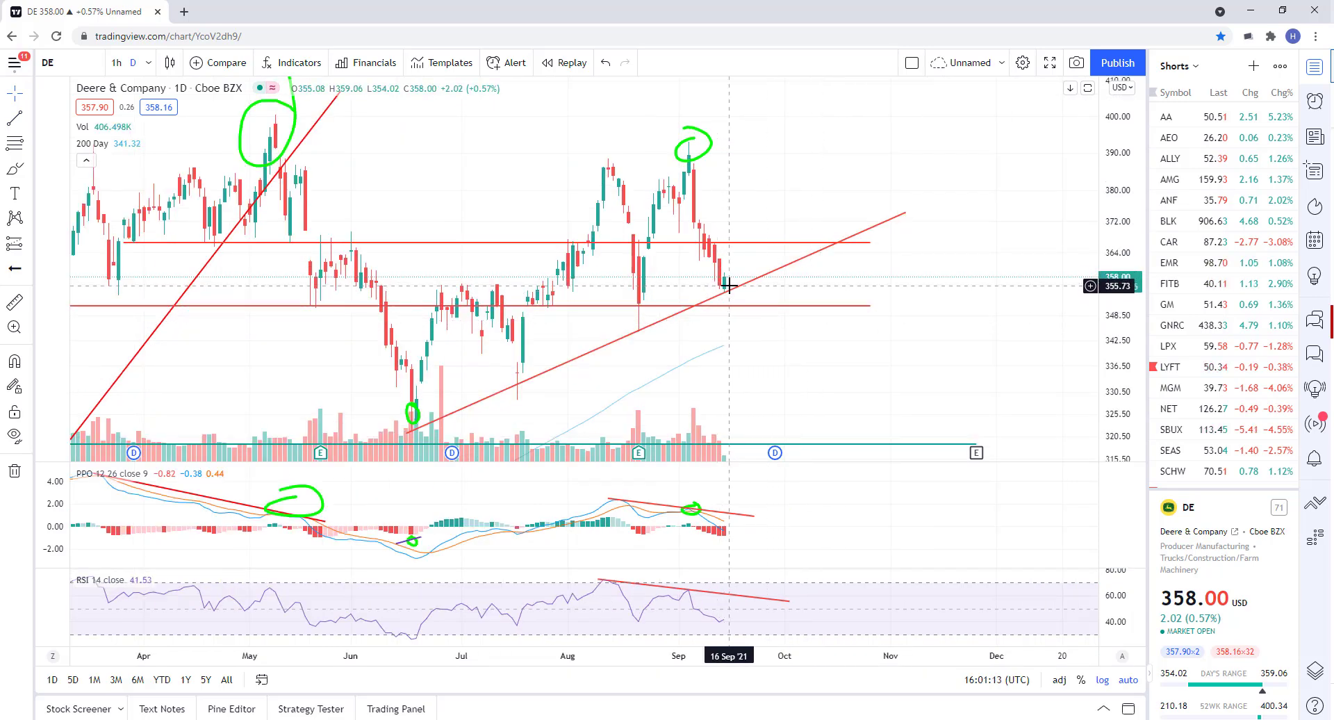
Extend Deere's horizontal teal support line at 266.06 to 21 December 2021
scroll(887, 300, down, 3)
scroll(733, 261, up, 2)
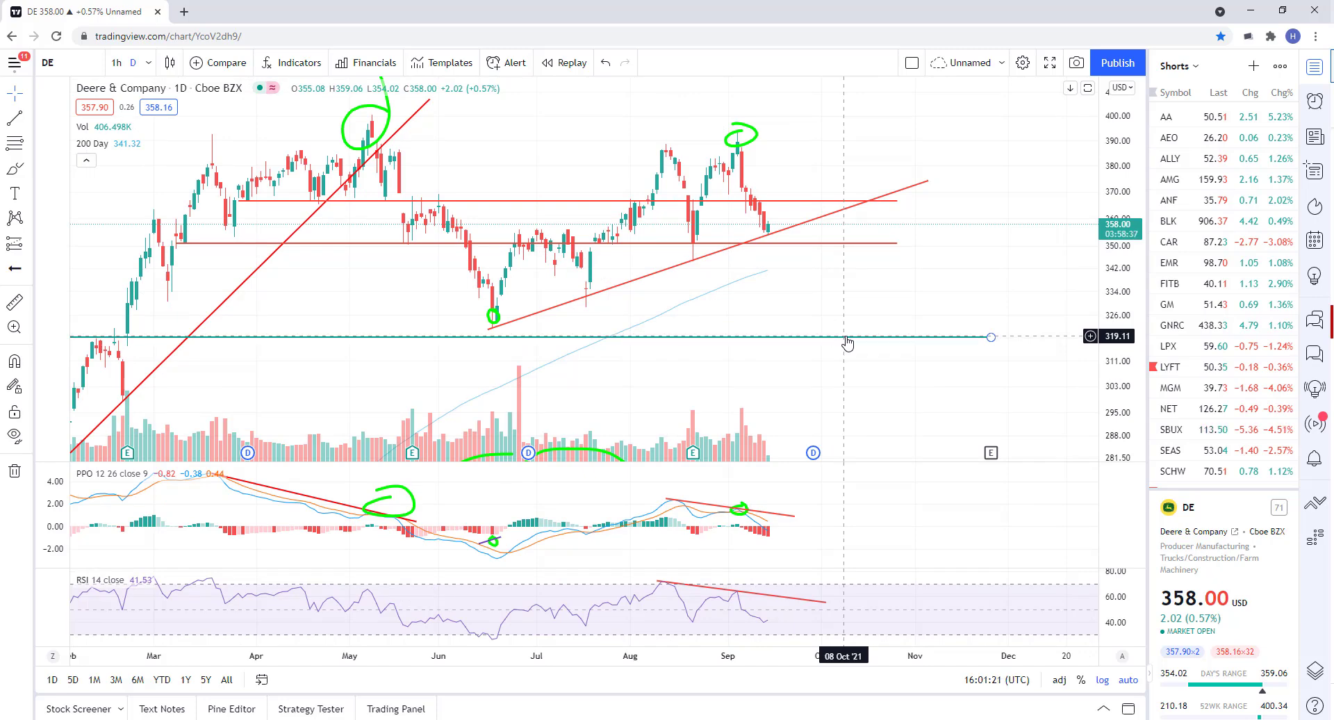
scroll(847, 341, down, 3)
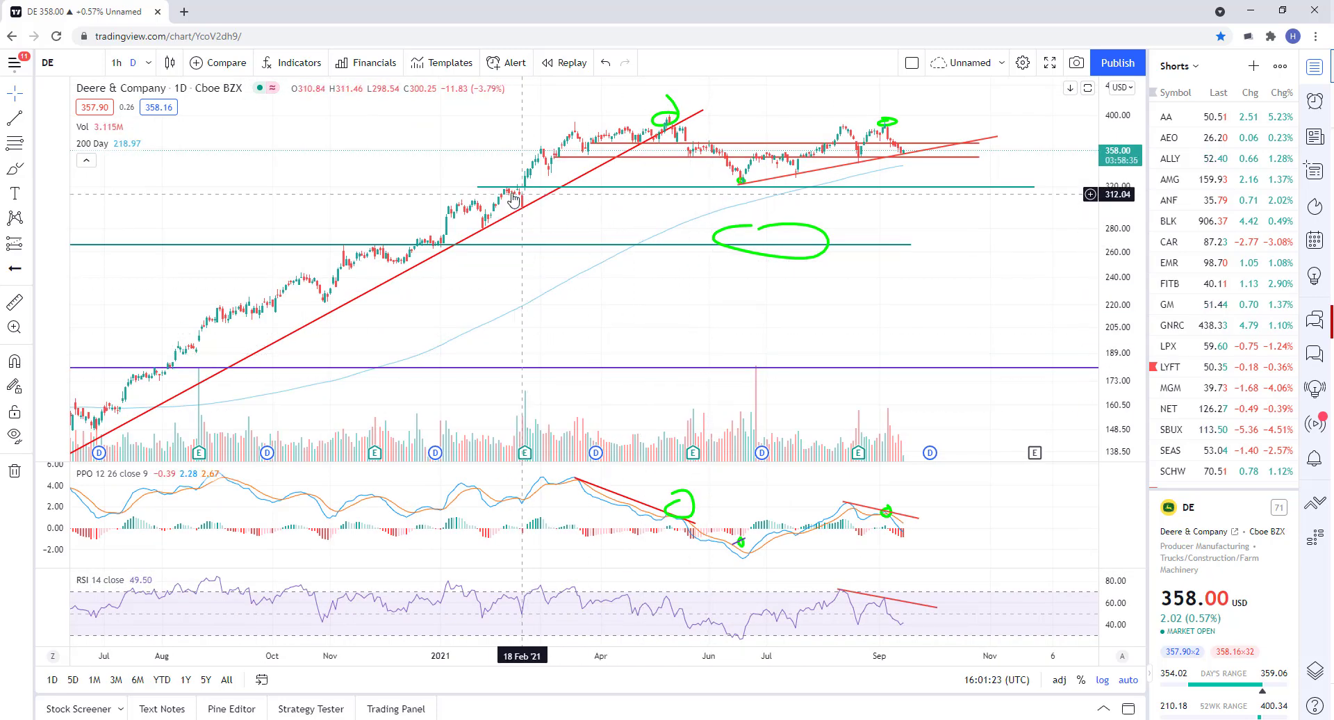
click(910, 244)
drag(909, 244, 1081, 245)
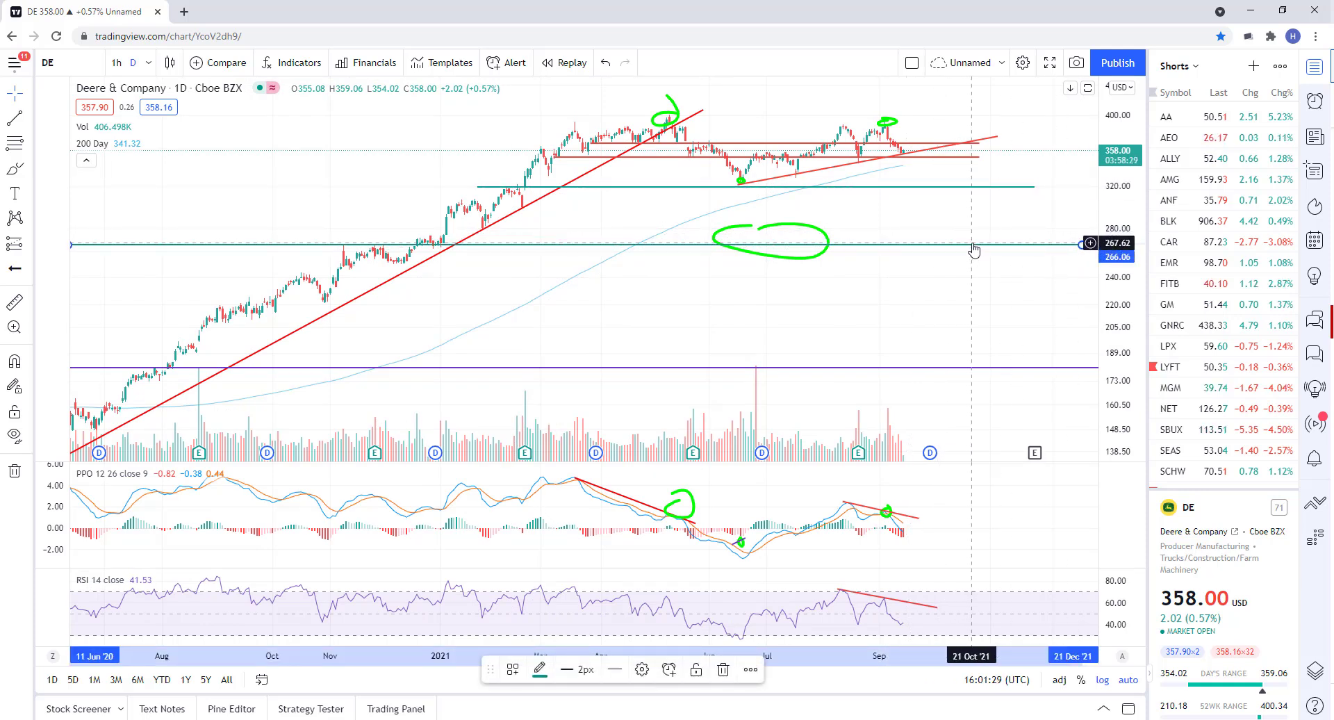
Circle a target area on Deere's horizontal purple support line around early November with the green brush
scroll(876, 274, down, 4)
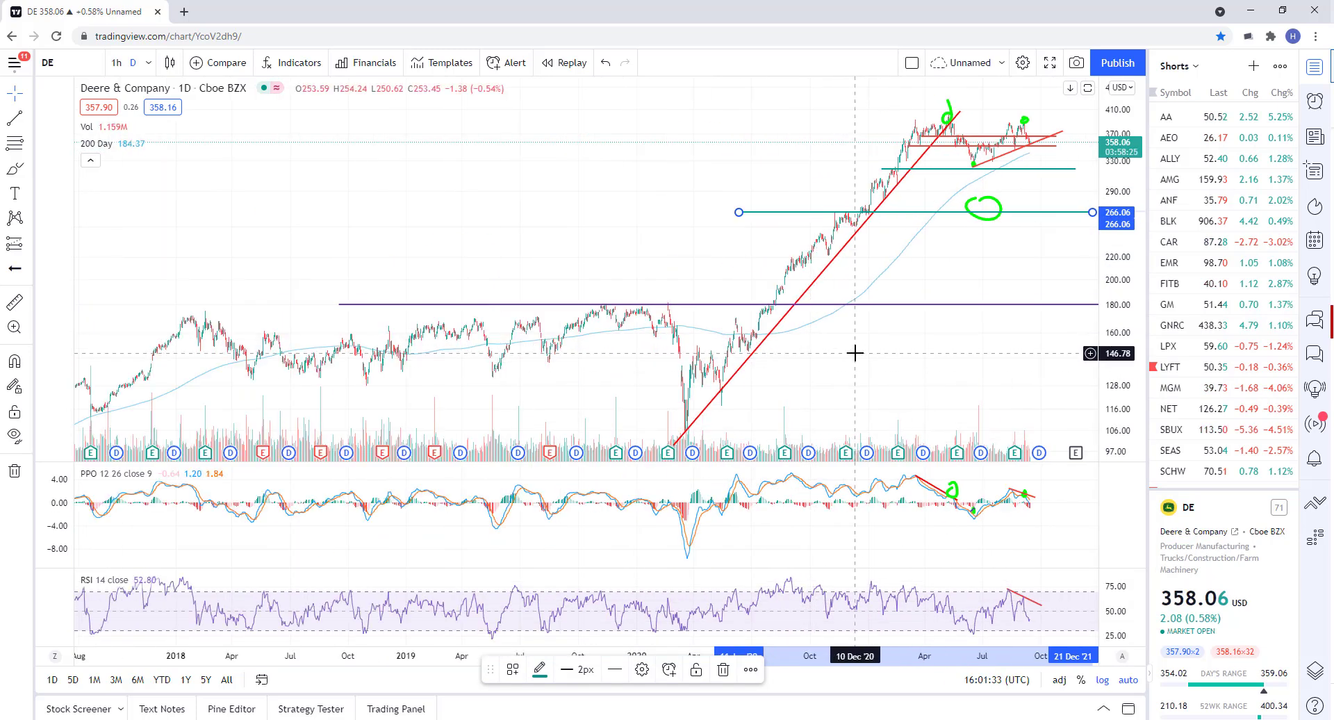
scroll(875, 351, up, 3)
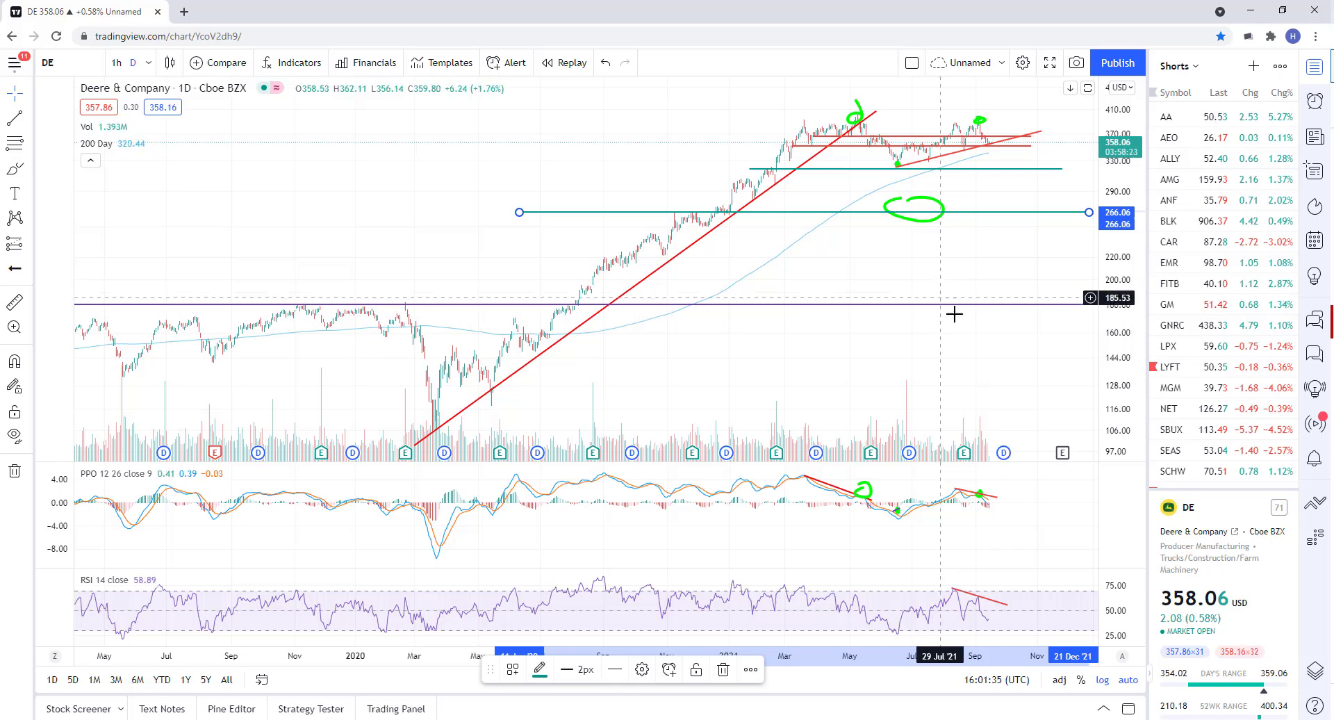
scroll(945, 278, up, 2)
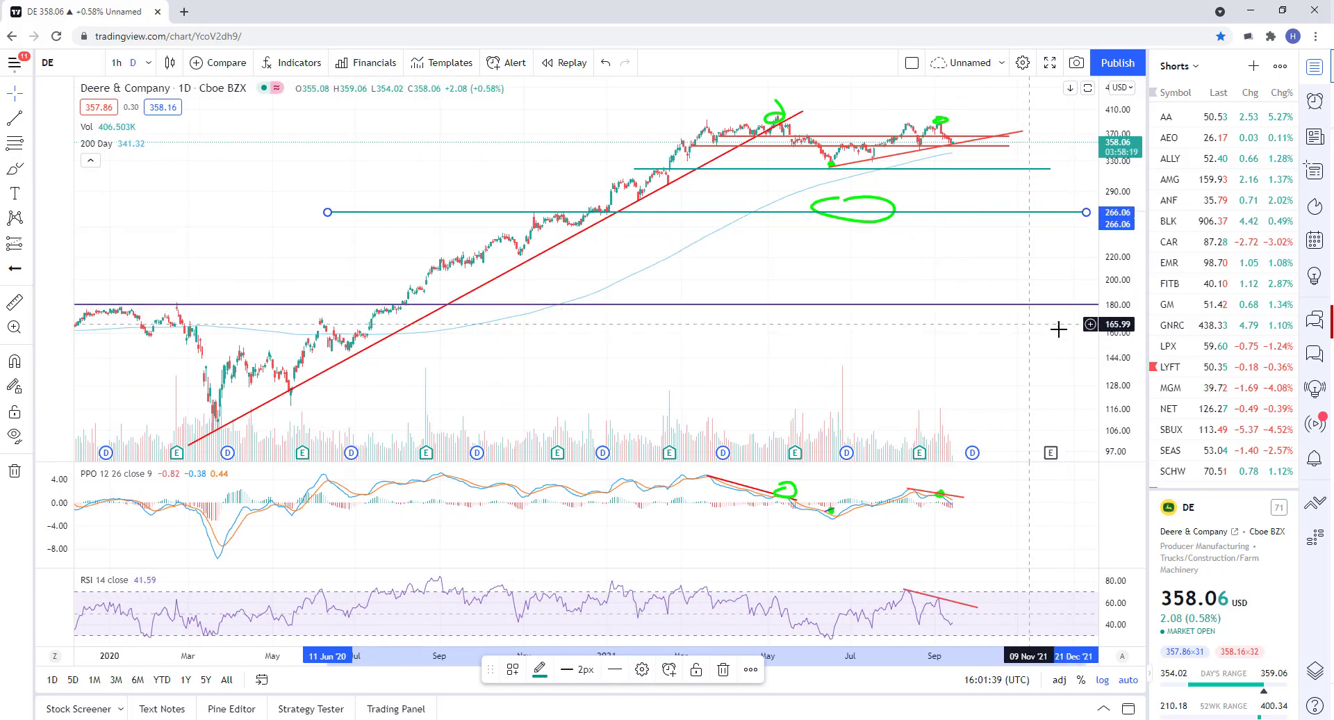
click(802, 326)
scroll(858, 196, up, 3)
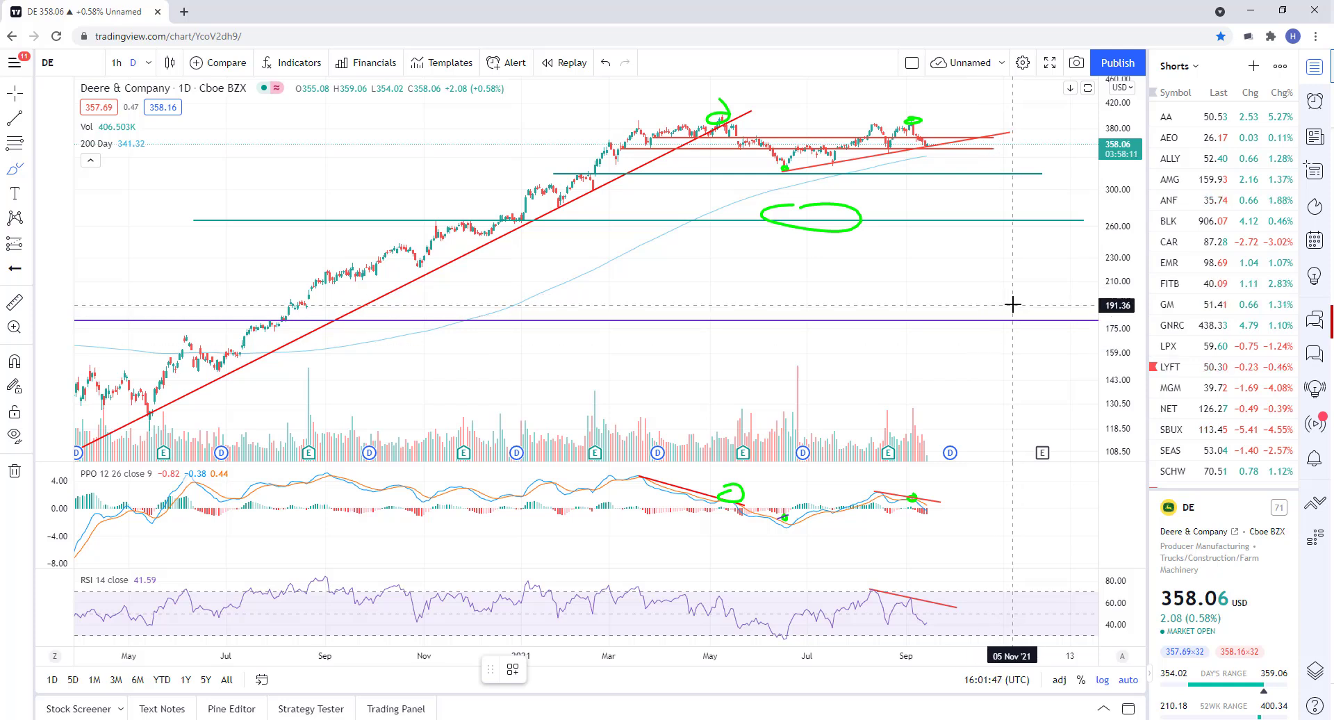
drag(1011, 303, 1021, 297)
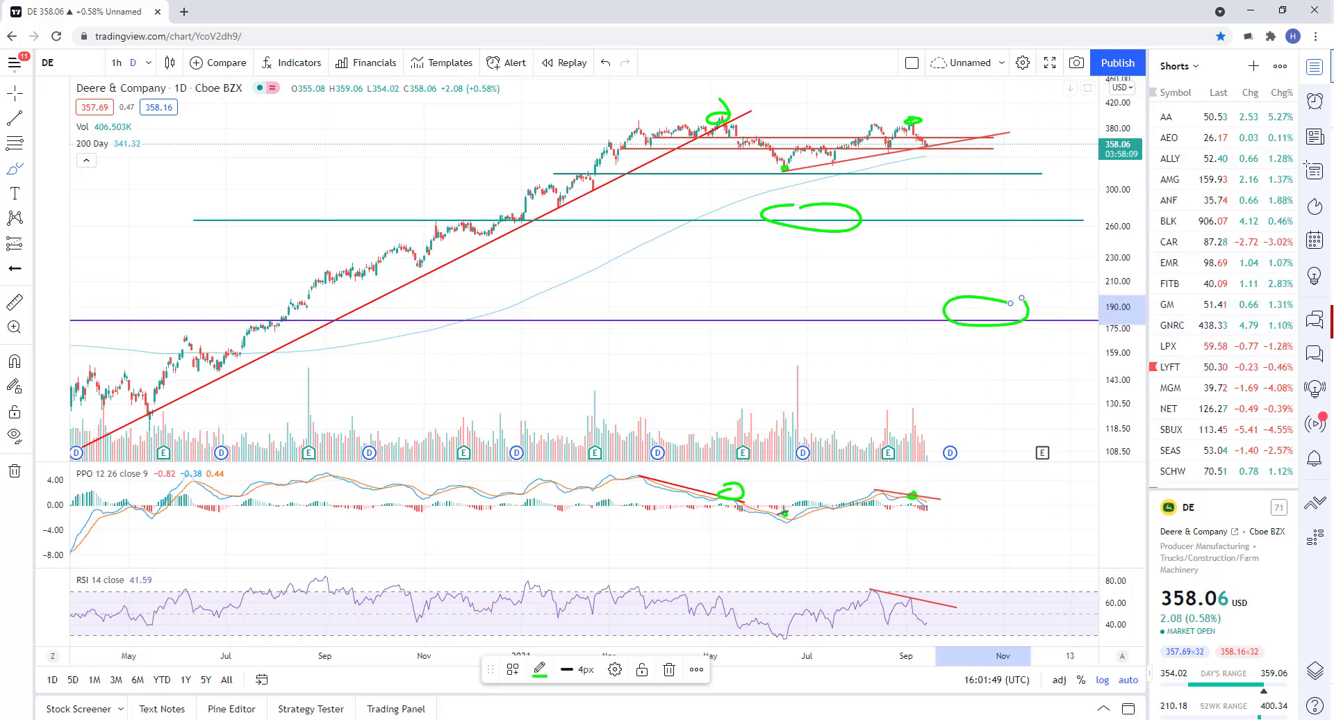
Mark the area beside Deere's latest candle at the rising red trend line with the green brush
scroll(995, 345, up, 3)
scroll(995, 345, down, 1)
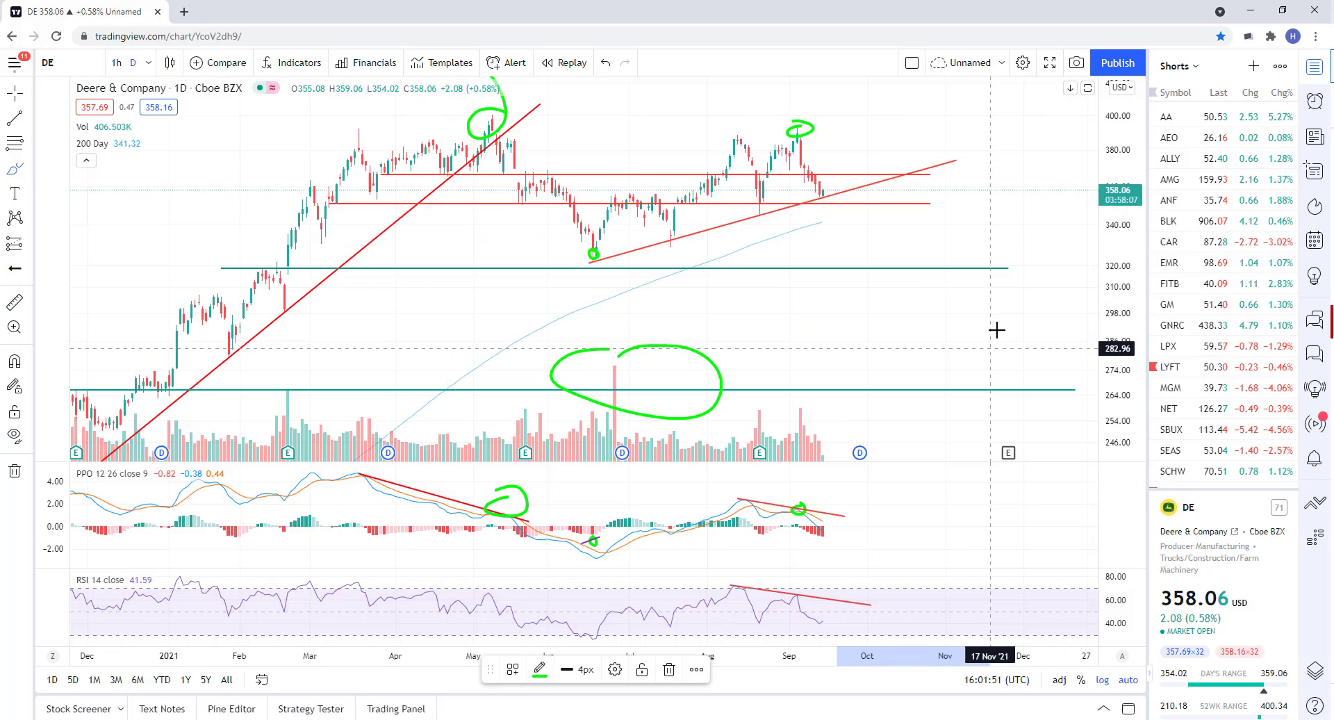
scroll(940, 301, down, 1)
scroll(912, 241, down, 1)
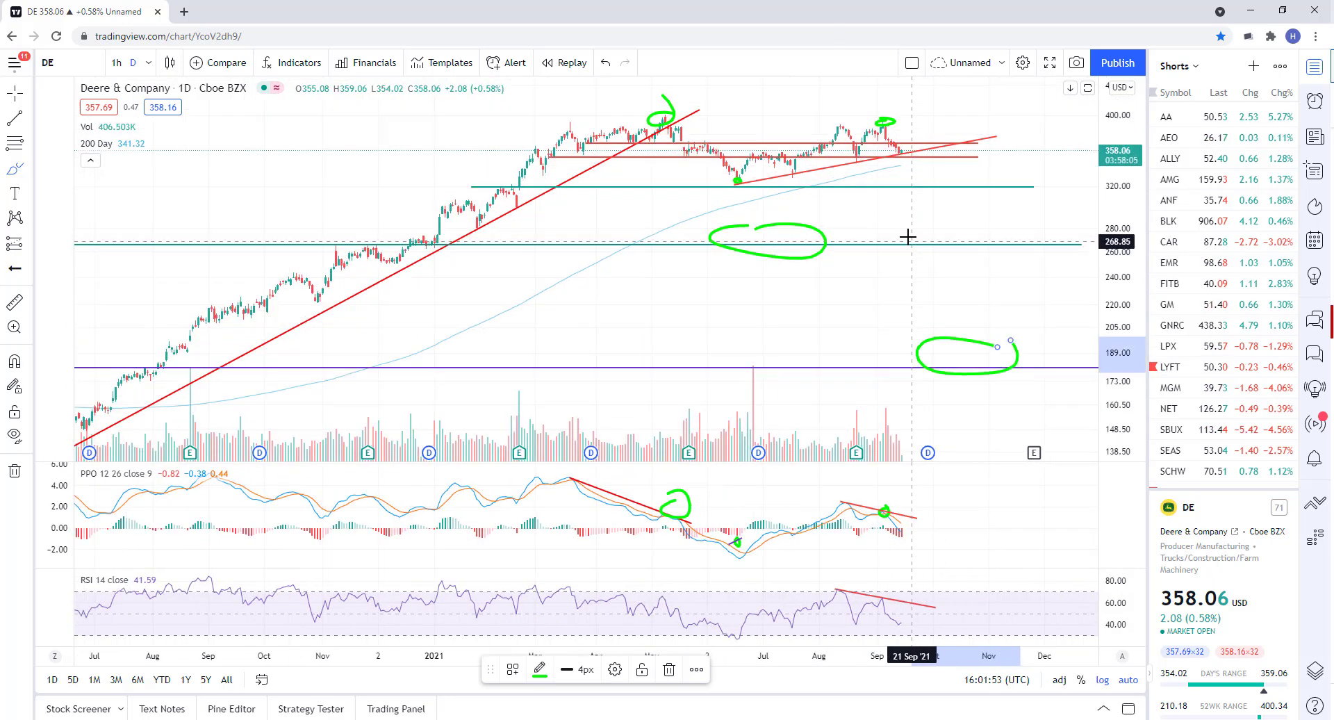
scroll(869, 205, up, 1)
scroll(878, 217, up, 1)
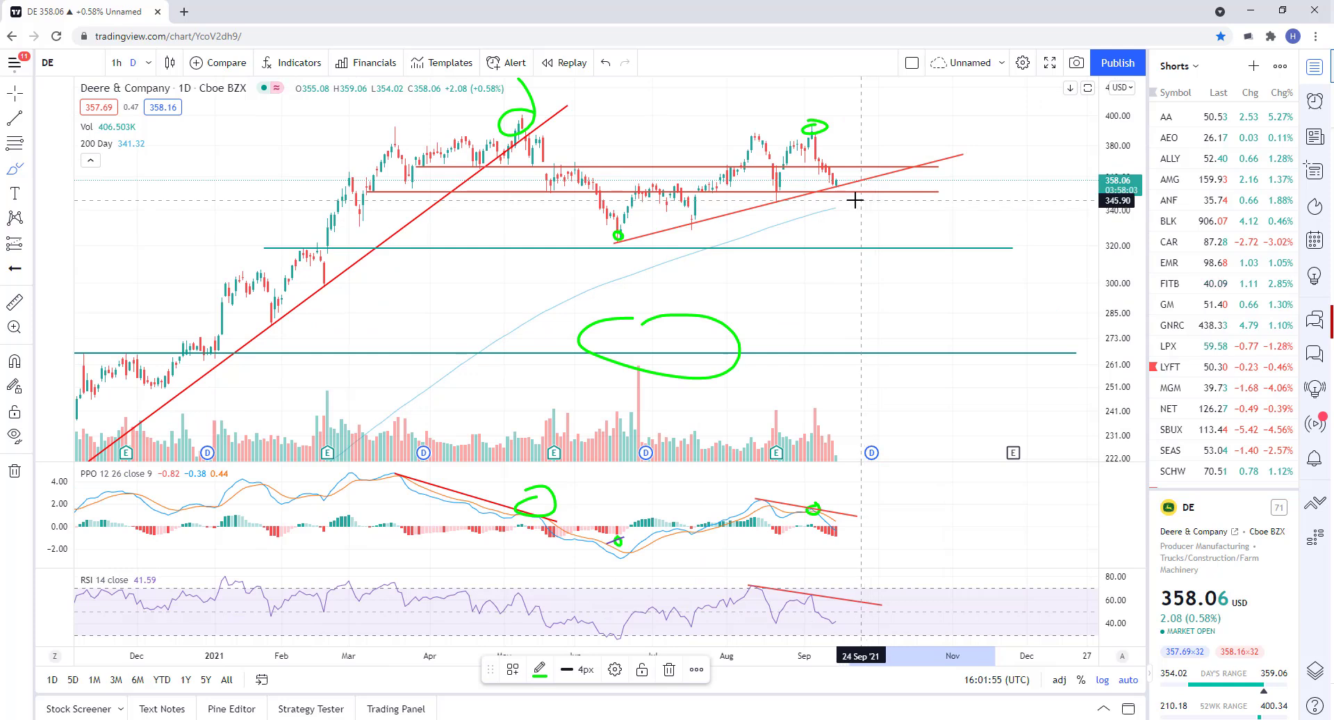
mouse_move(857, 183)
mouse_down()
mouse_move(818, 197)
mouse_move(858, 184)
mouse_up()
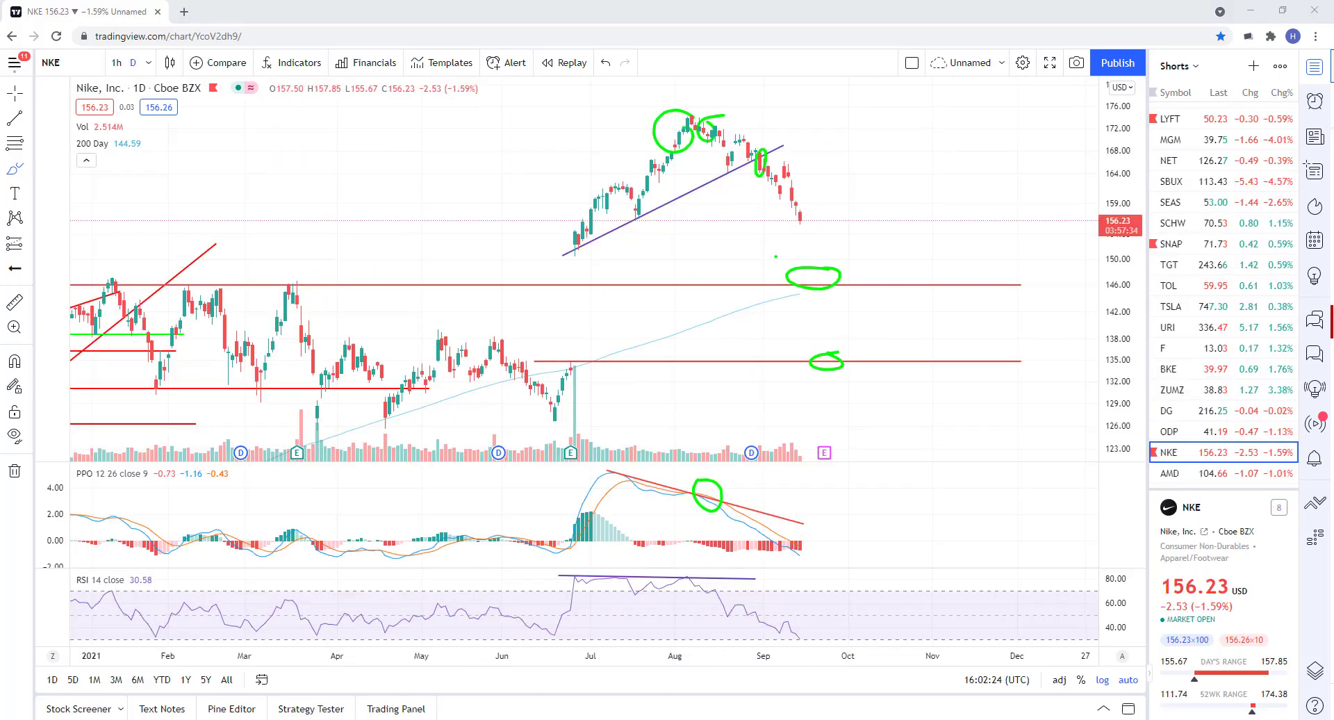
Measure Nike's price move from the circled trend-line break on 31 August to the latest price, and clear the measurement
scroll(732, 327, up, 2)
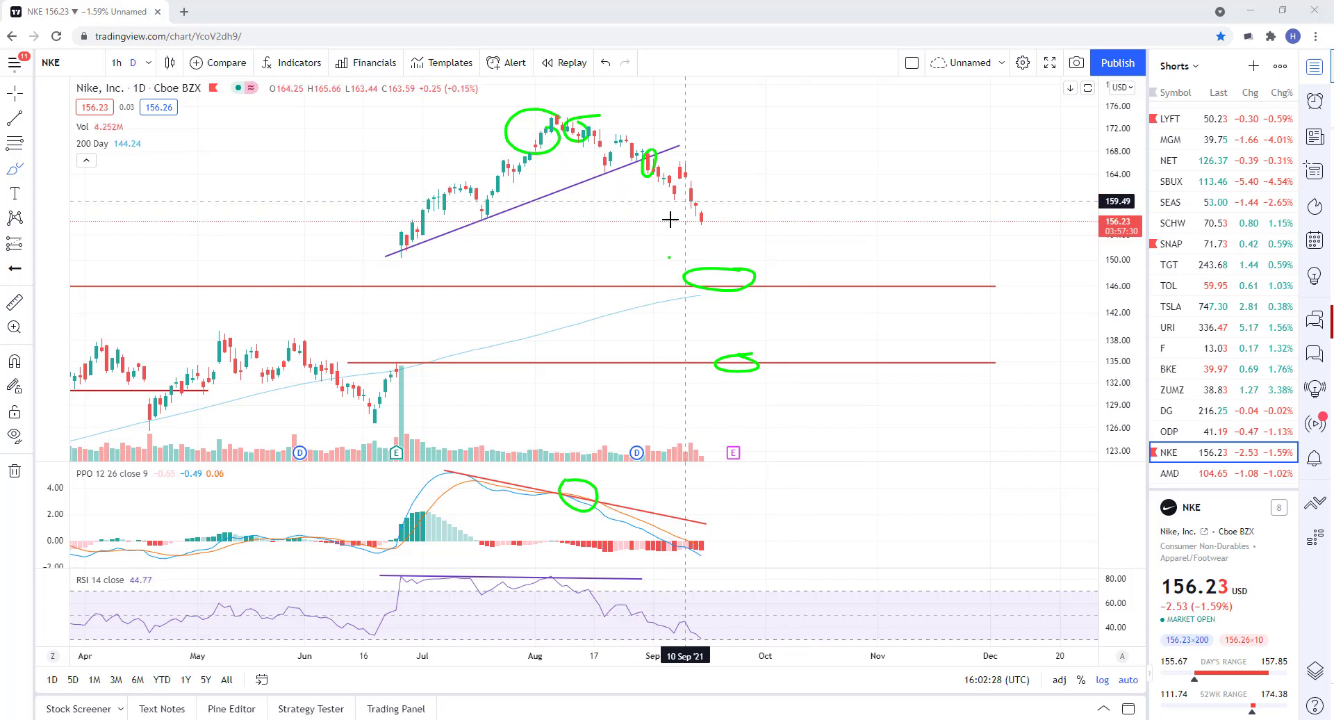
scroll(691, 215, up, 2)
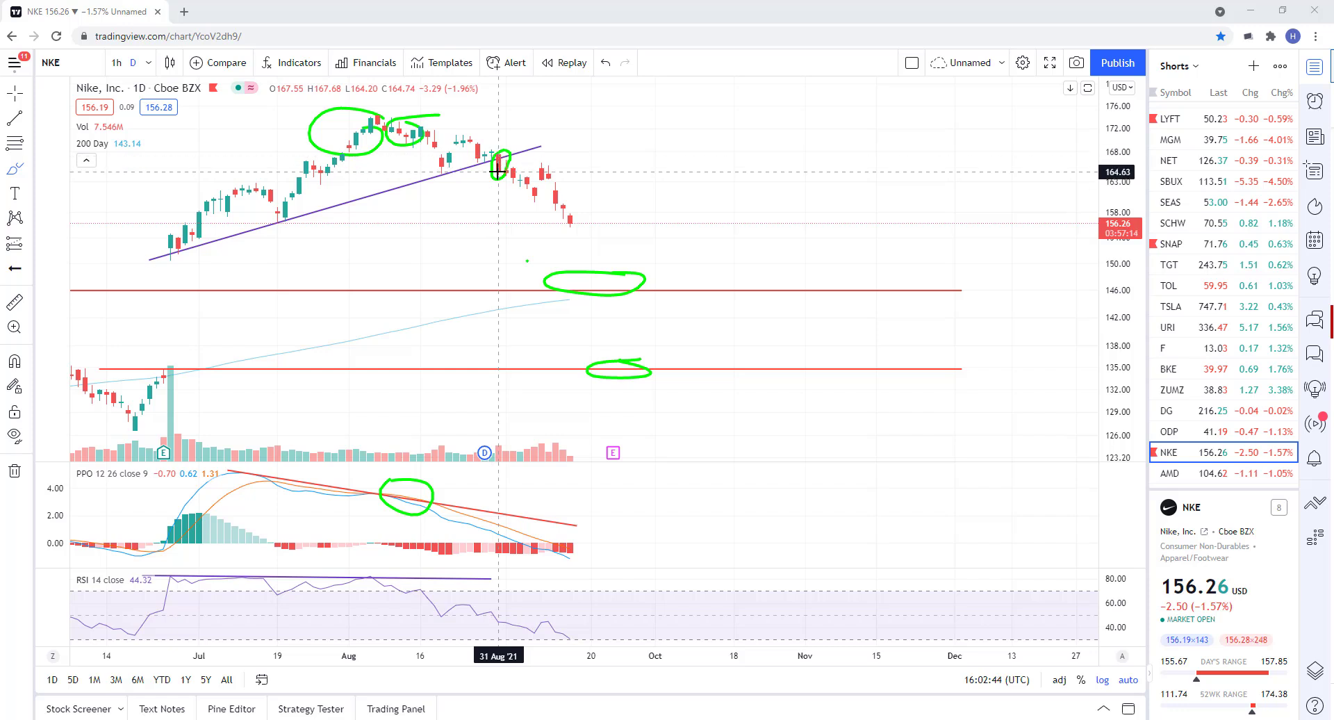
key(shift)
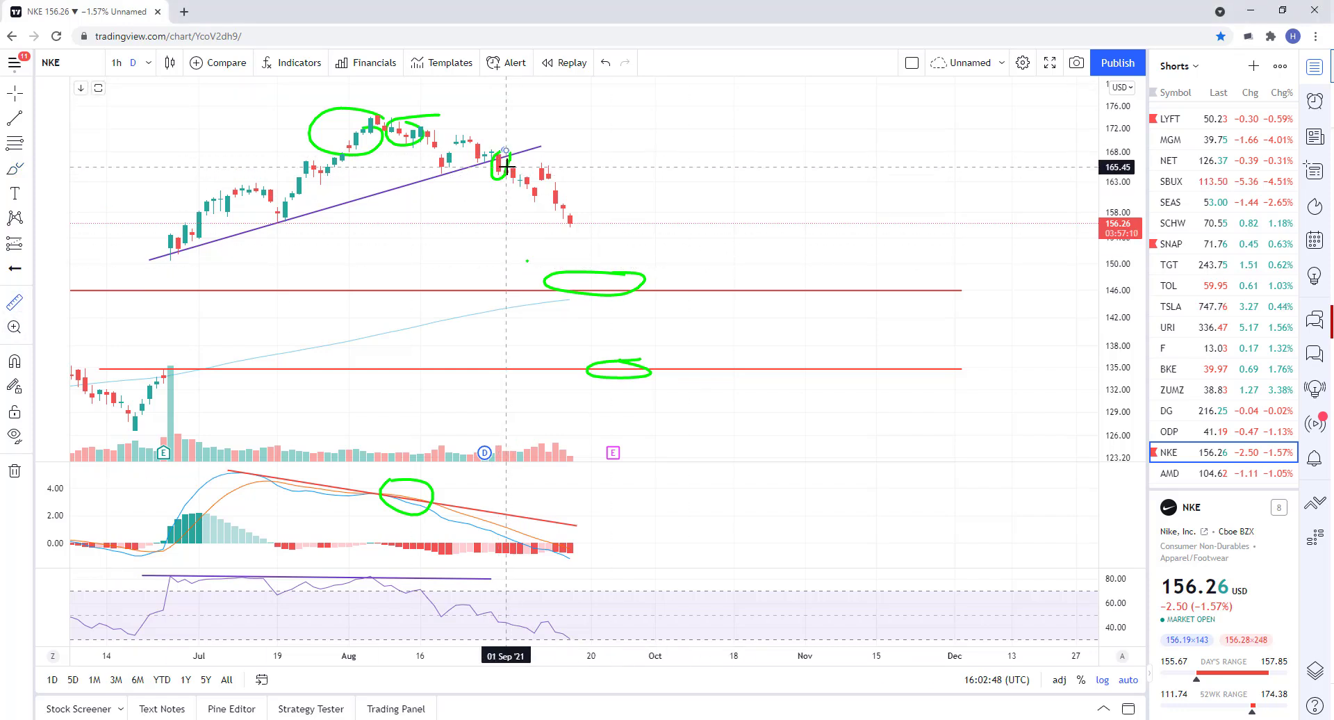
click(500, 169)
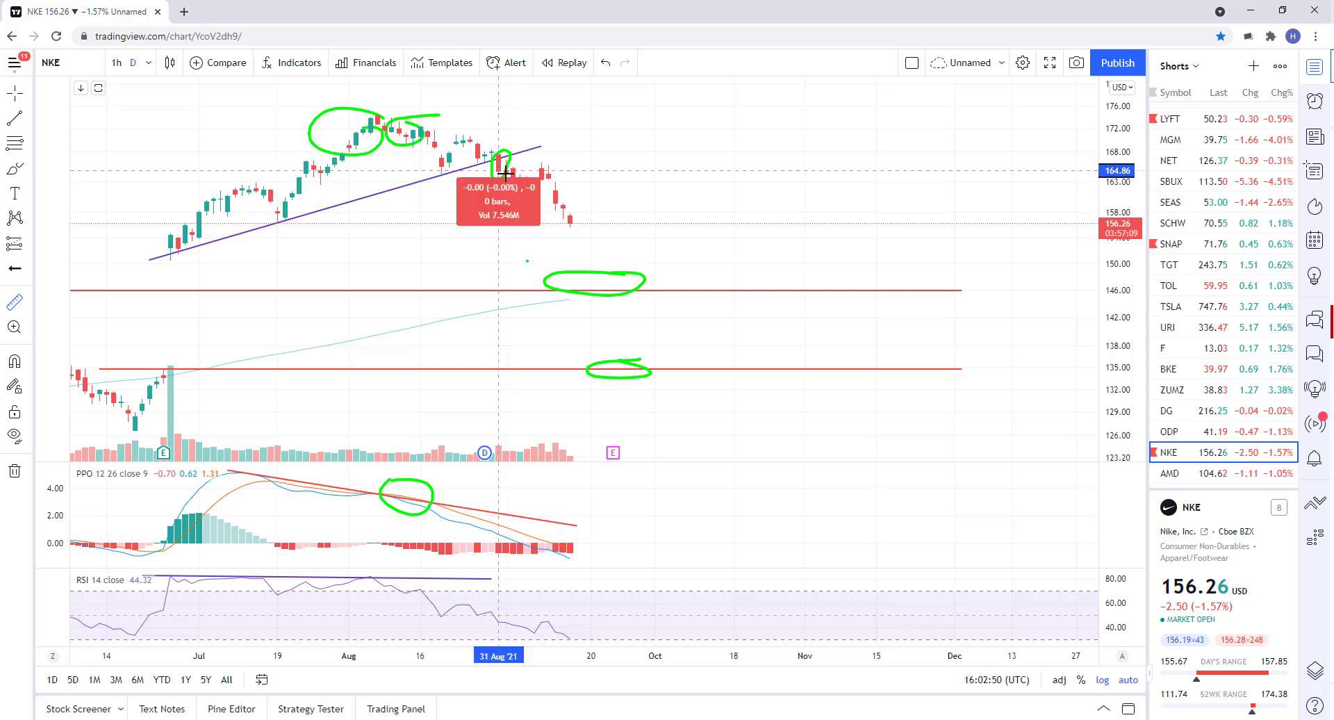
click(587, 225)
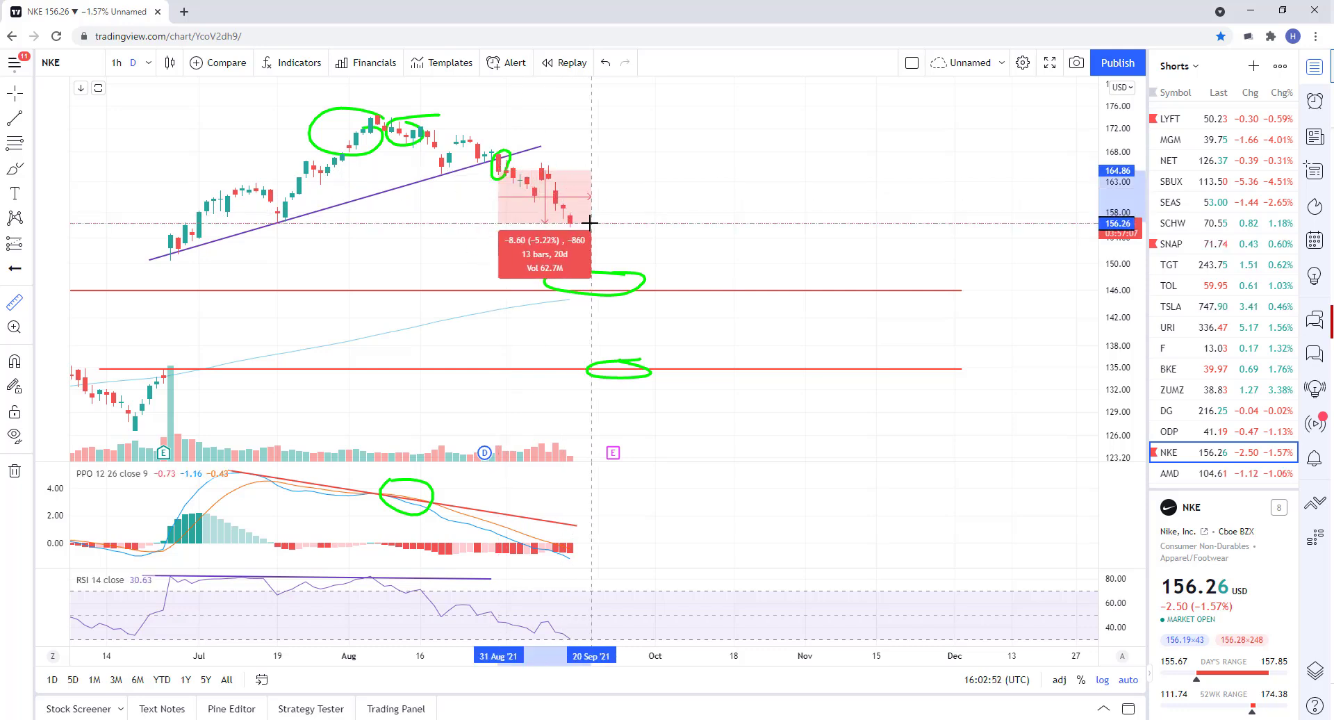
click(709, 235)
Measure the distance from Nike's latest price down to the lower red support line near 135, and clear the measurement
scroll(785, 319, down, 3)
scroll(831, 310, up, 3)
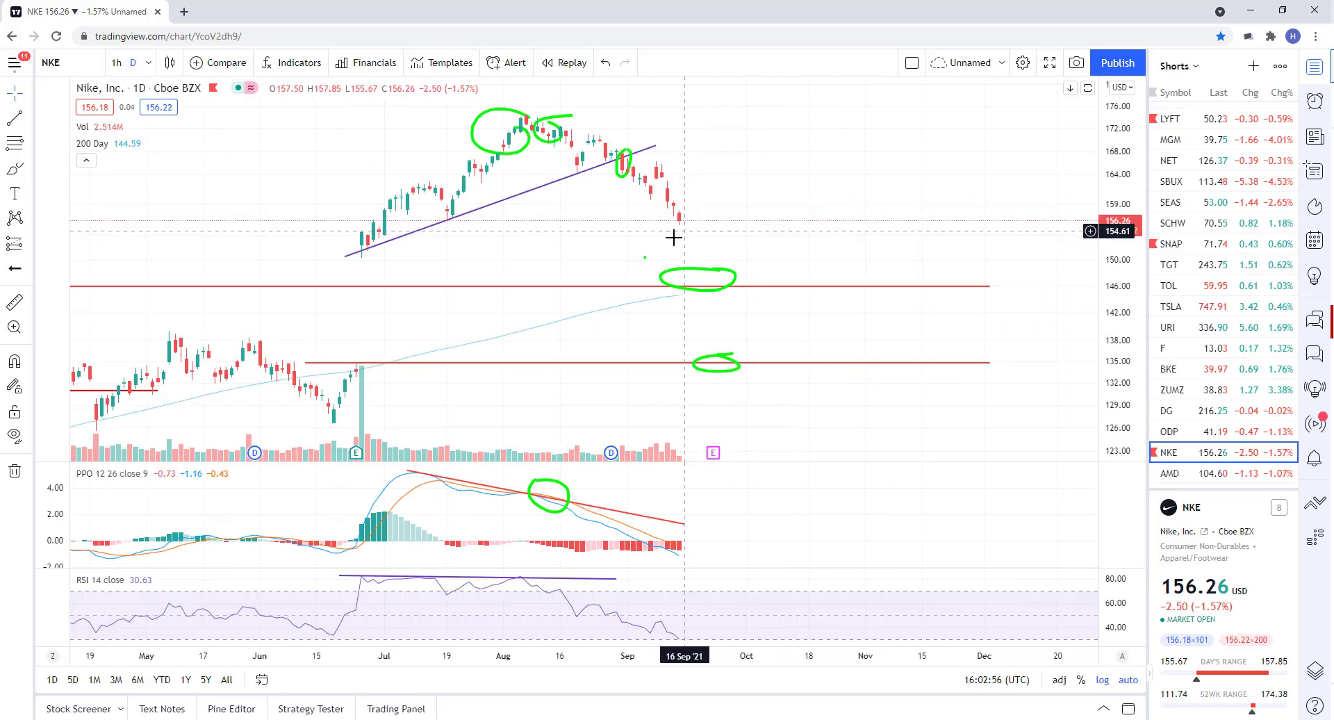
scroll(722, 281, down, 3)
click(567, 275)
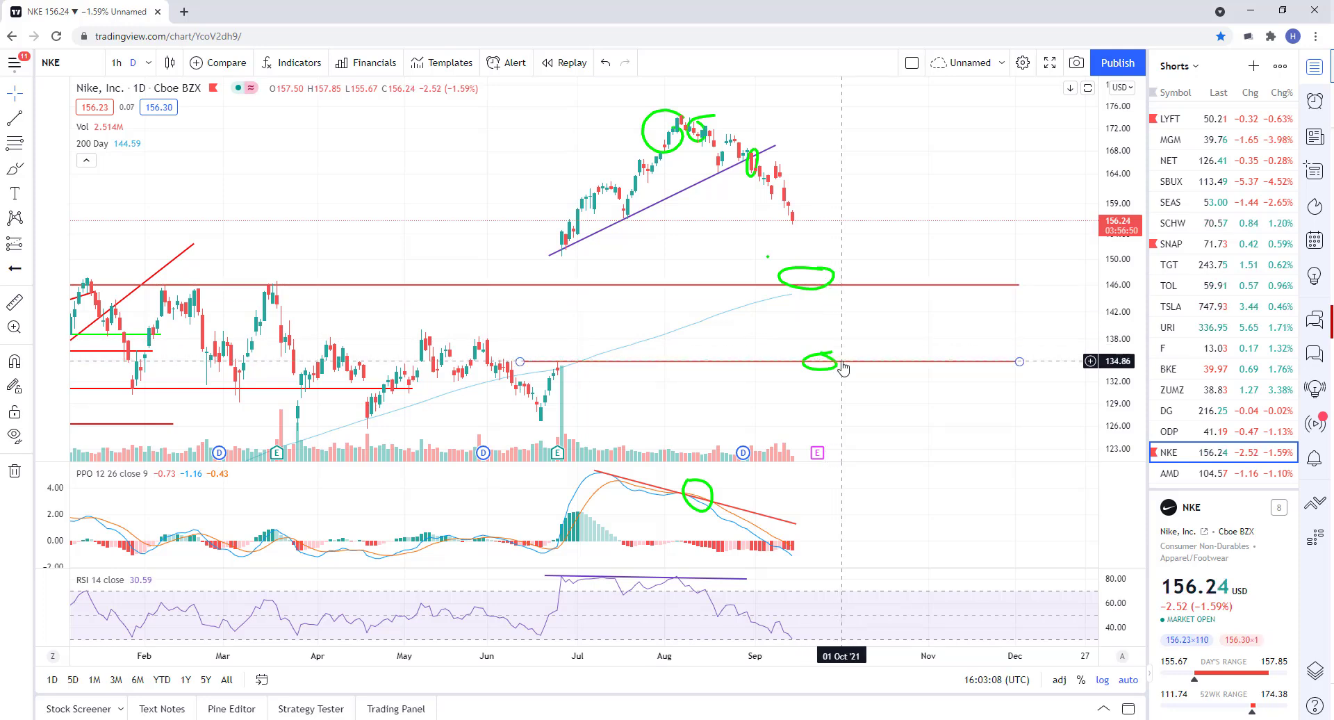
click(14, 301)
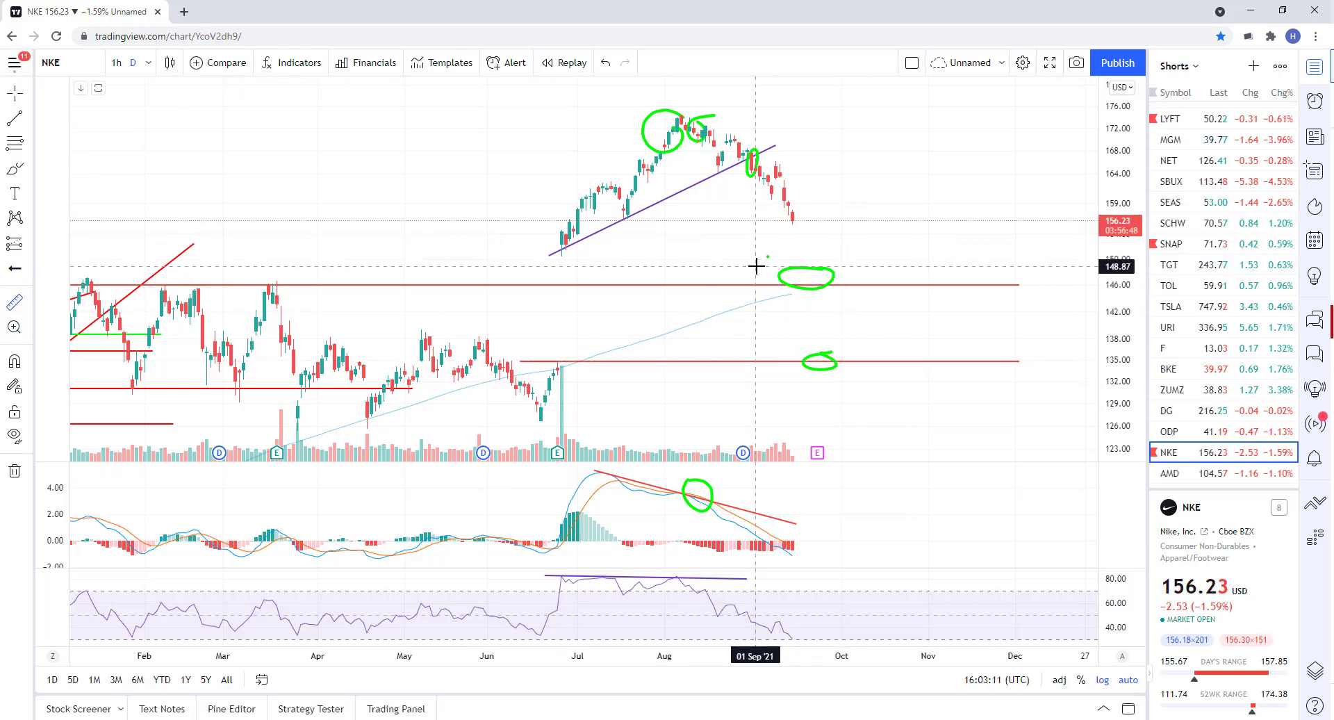
click(793, 219)
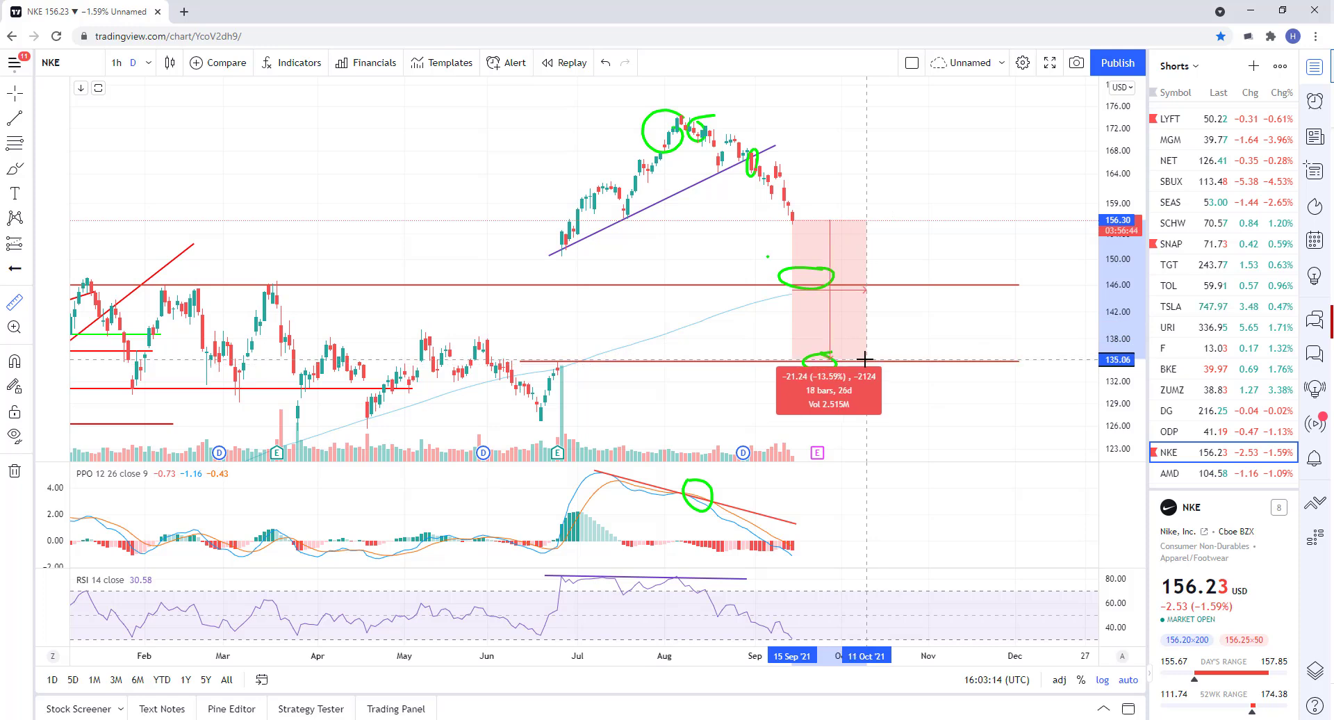
click(888, 227)
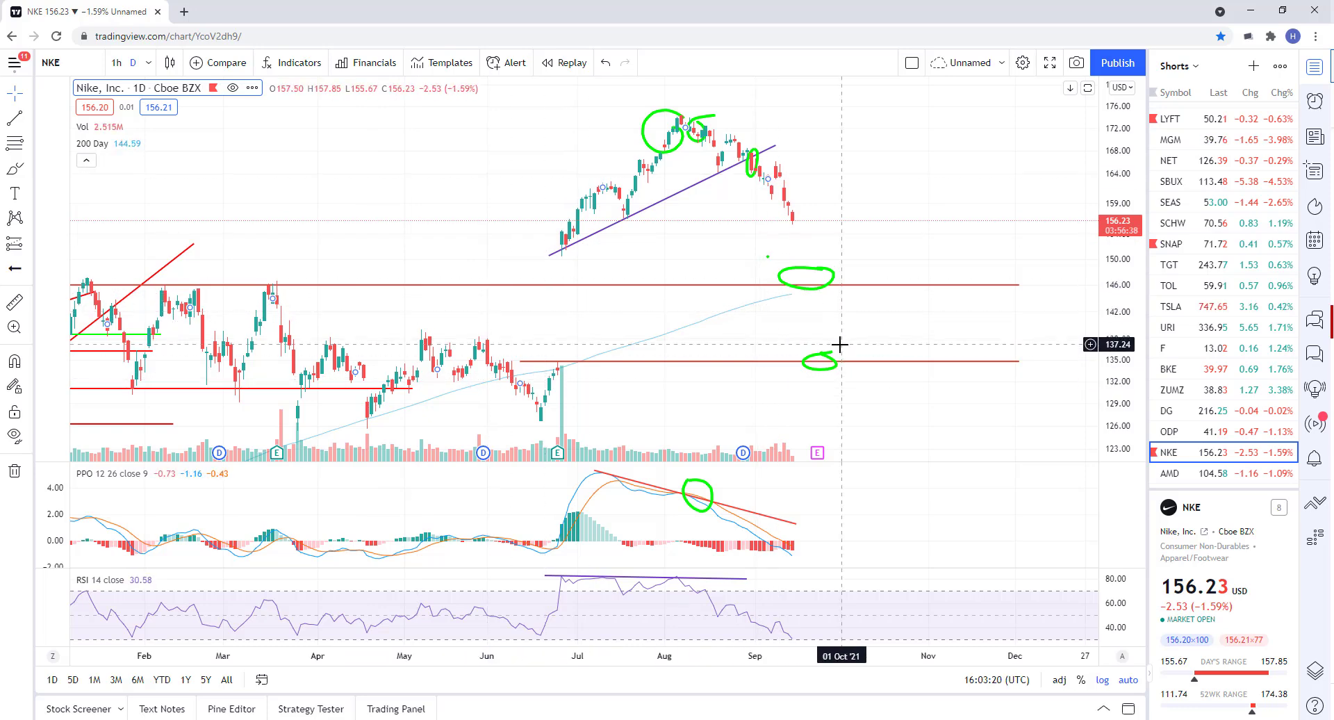
Open the Starbucks (SBUX) daily chart from the Shorts watchlist
scroll(581, 328, down, 3)
scroll(780, 292, up, 4)
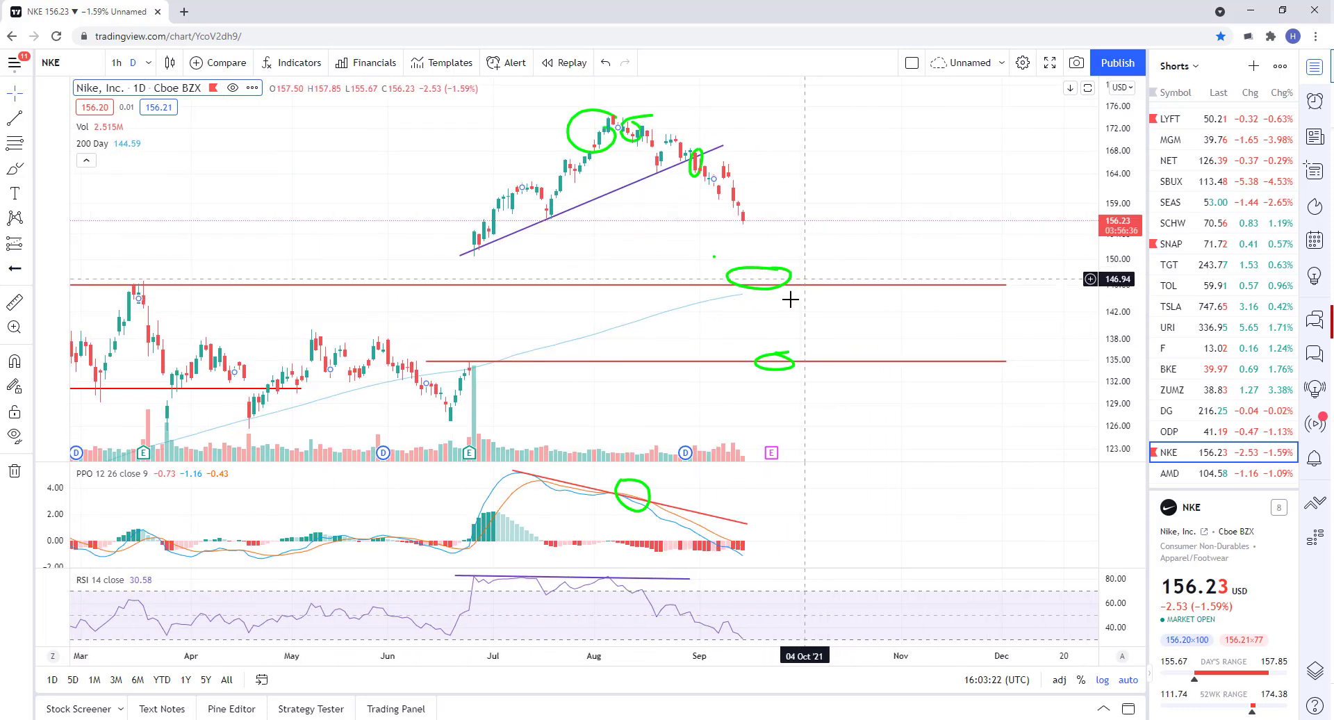
scroll(790, 297, up, 2)
click(1172, 181)
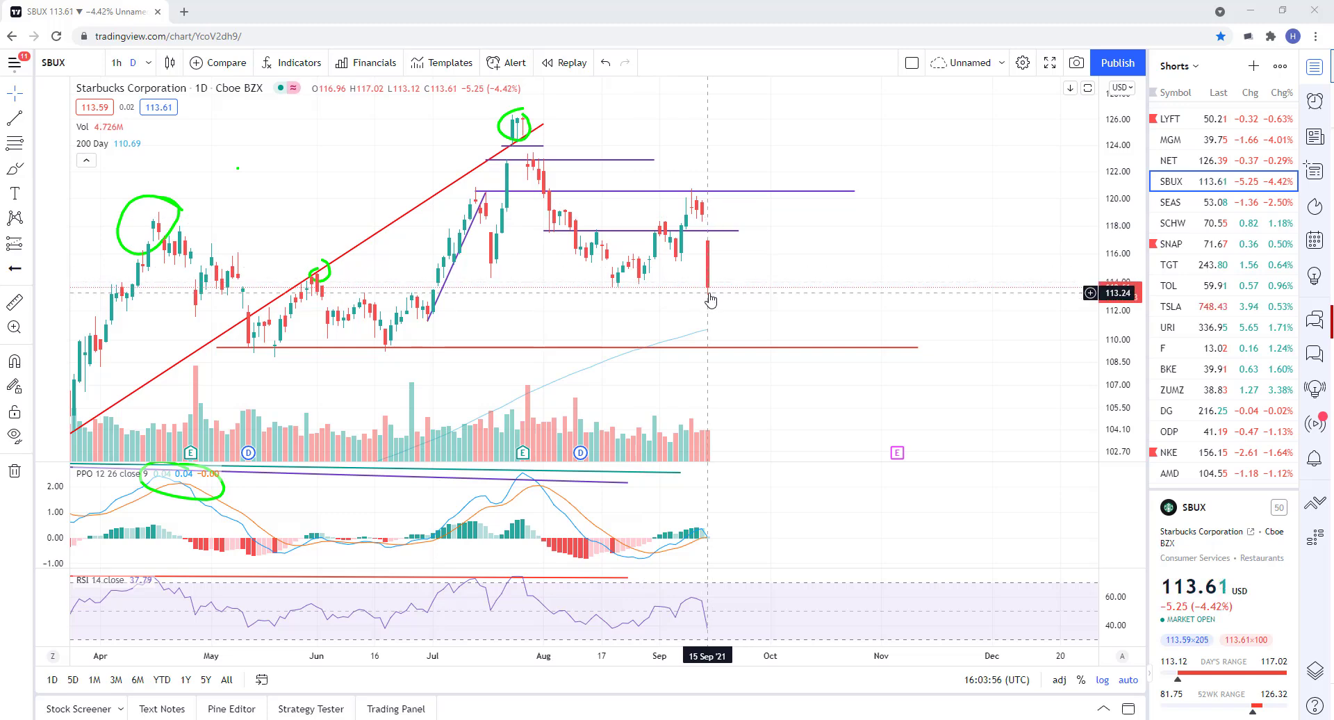
Circle the late-July candles at about 123, just below the broken red trend line, with the green brush
scroll(715, 334, down, 5)
scroll(641, 354, up, 2)
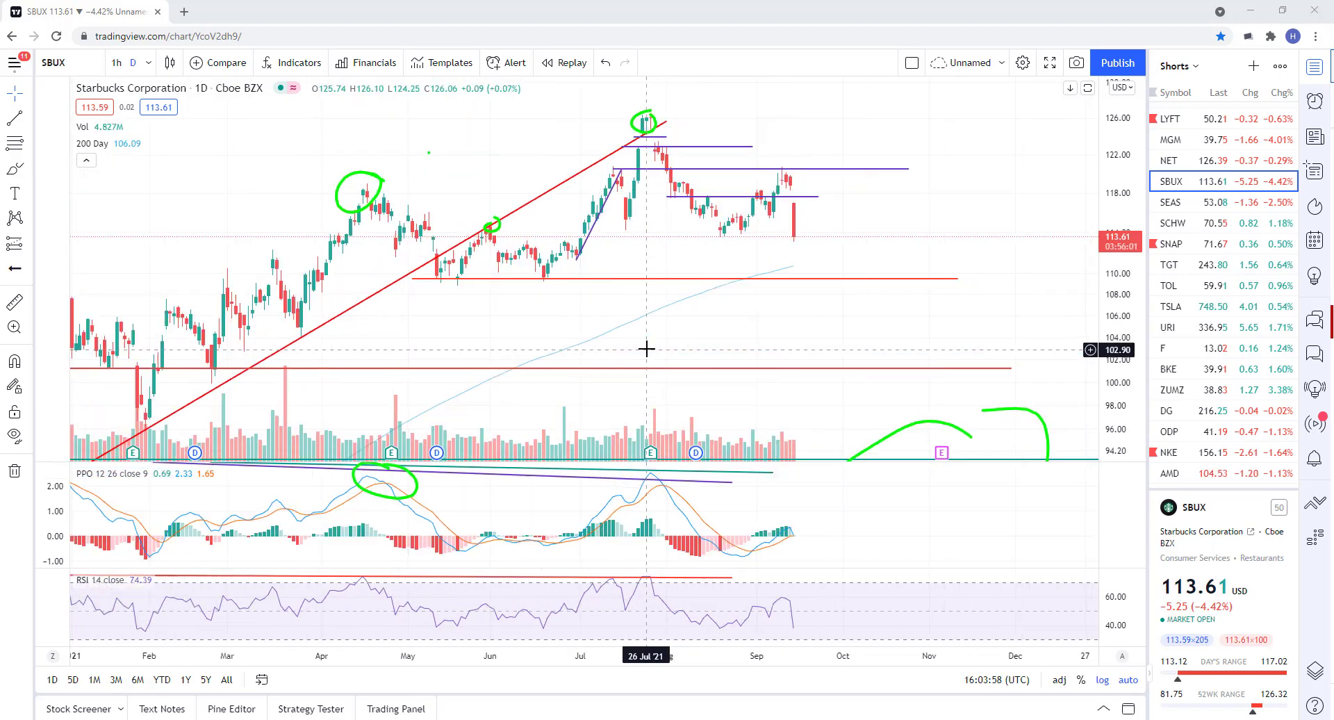
click(13, 170)
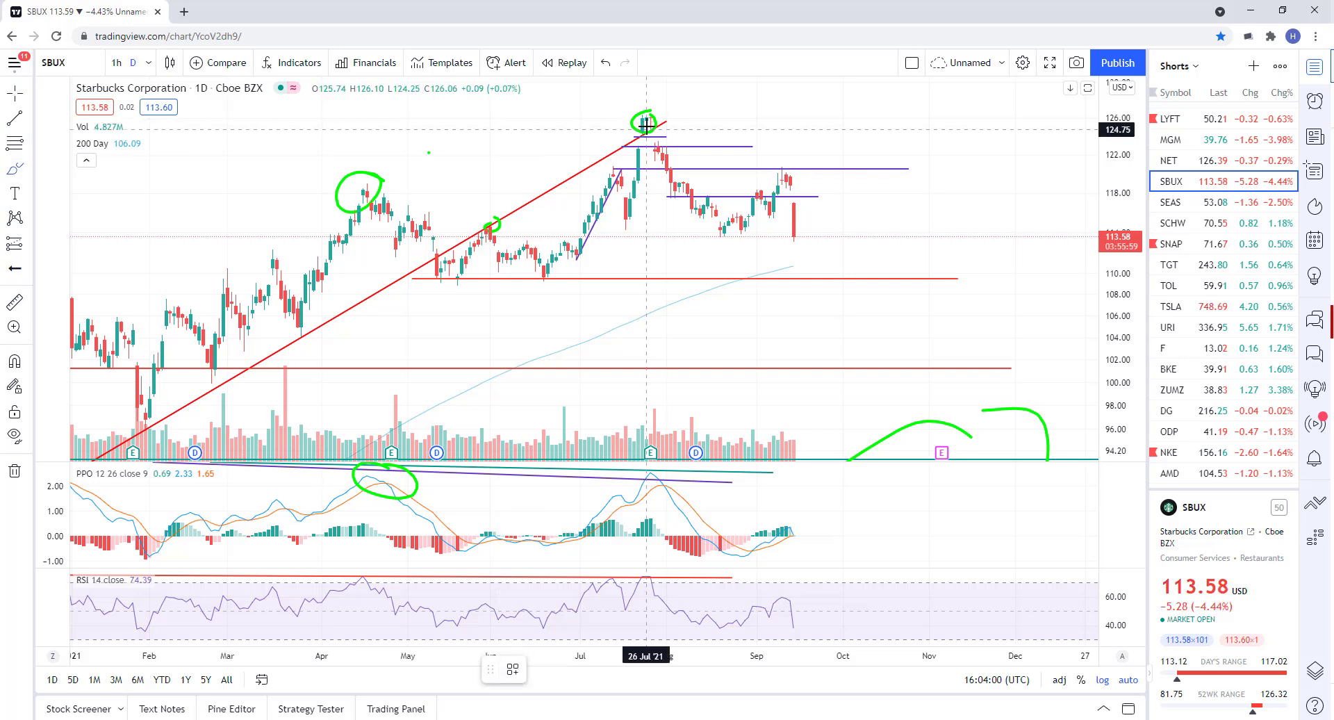
scroll(649, 129, up, 3)
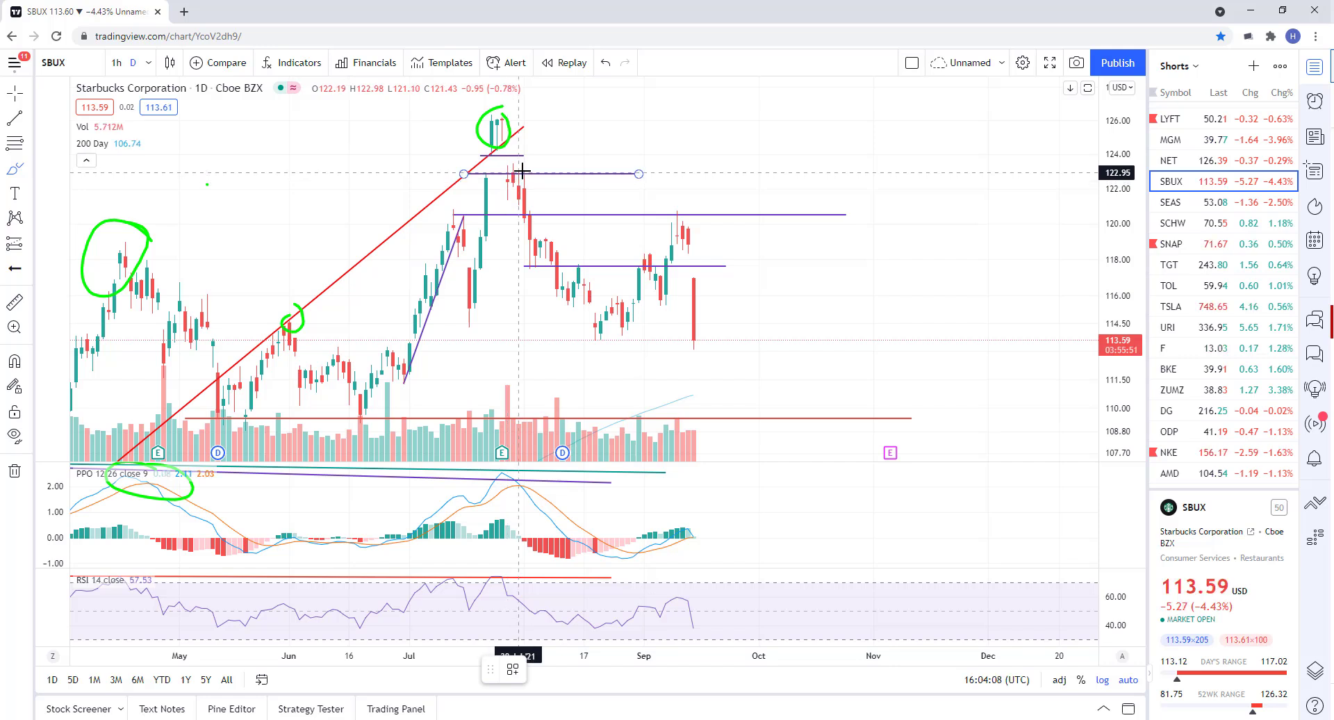
drag(517, 168, 504, 187)
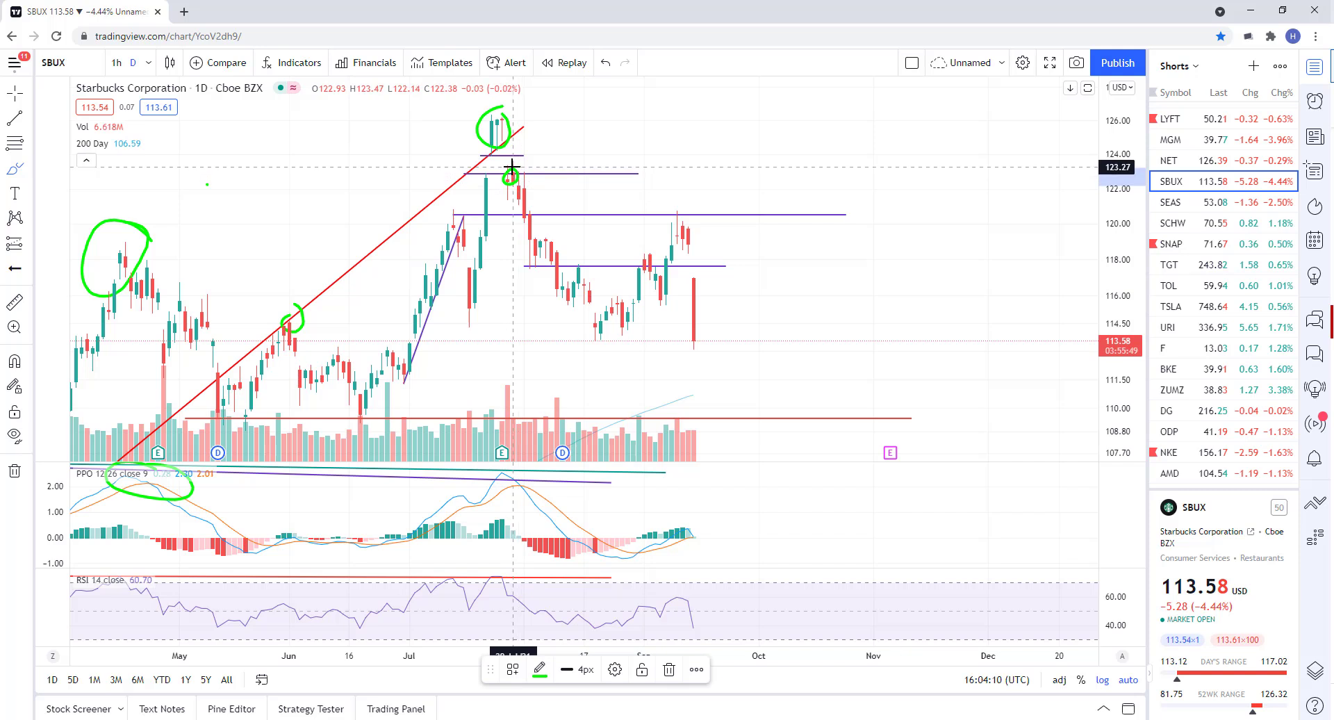
Sketch a green path from the circled late-July candles through the August low and September high to below the red support line, and delete it
scroll(514, 139, up, 3)
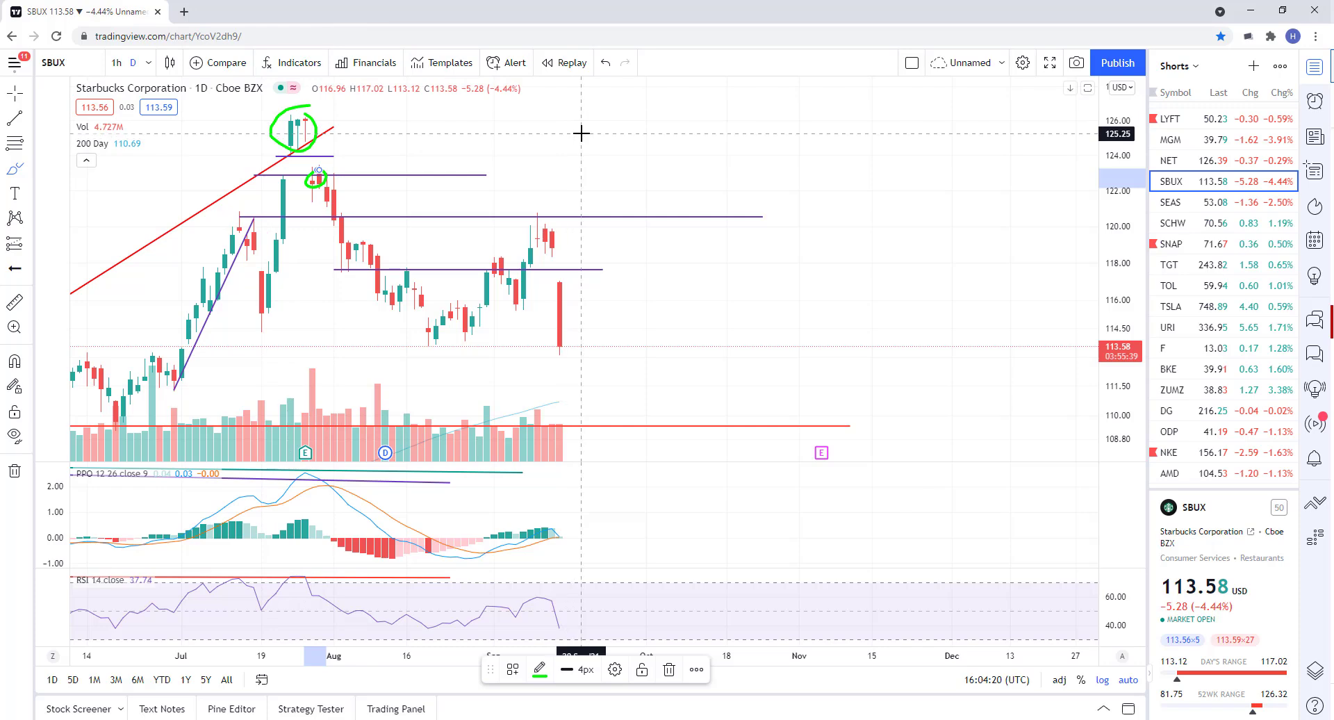
scroll(452, 243, down, 3)
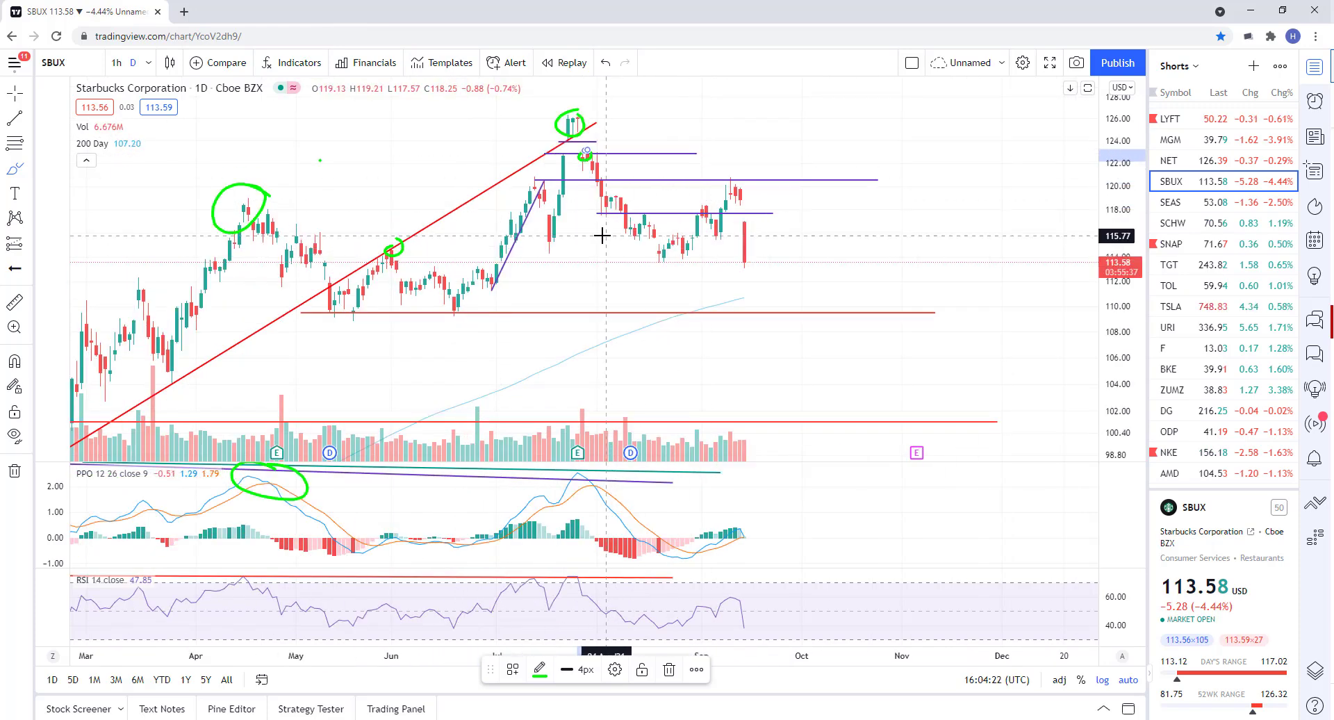
scroll(417, 195, up, 1)
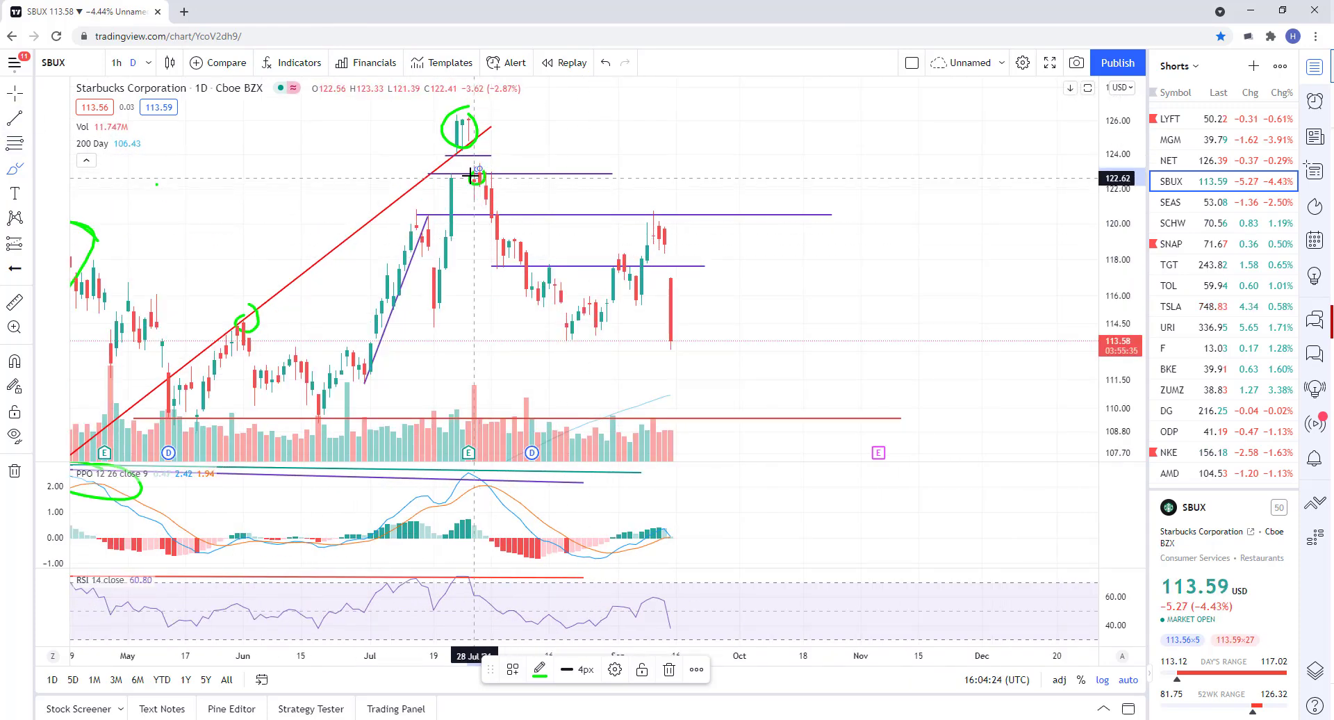
mouse_move(472, 180)
mouse_down()
mouse_move(560, 326)
mouse_move(625, 278)
mouse_up()
drag(653, 221, 757, 458)
click(18, 101)
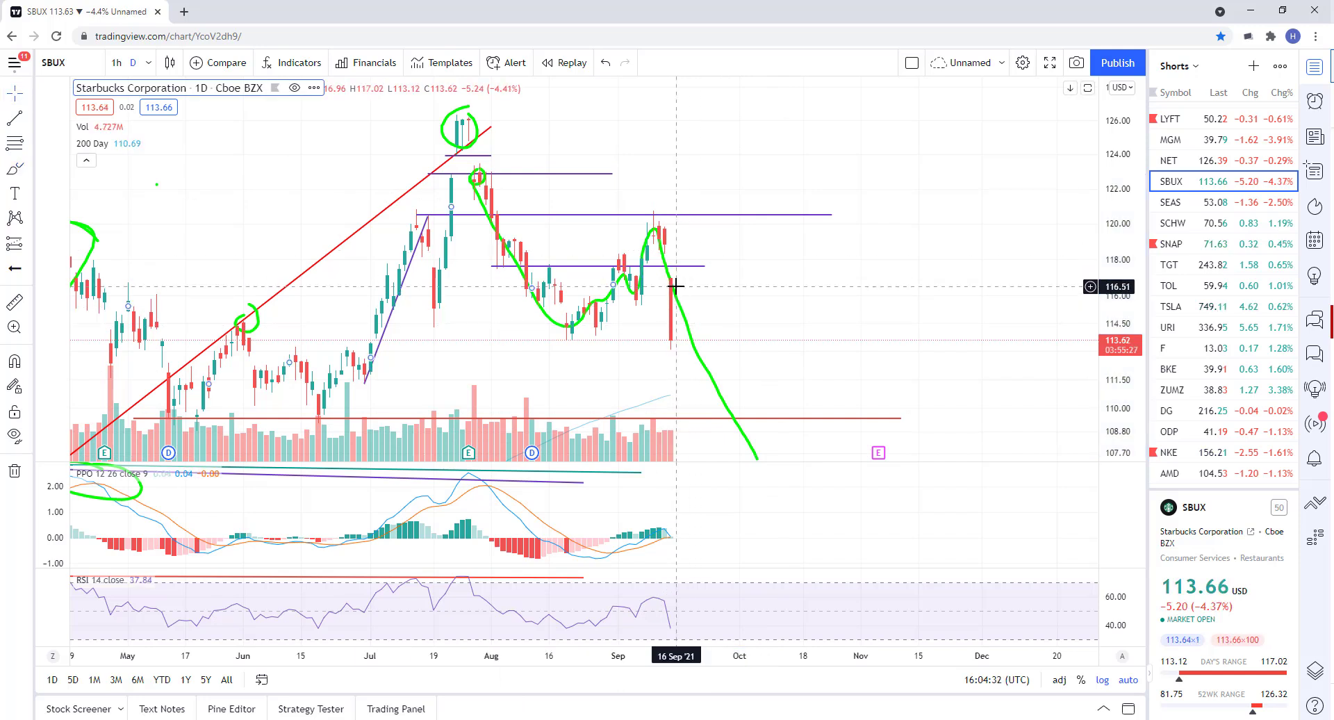
click(668, 267)
click(669, 670)
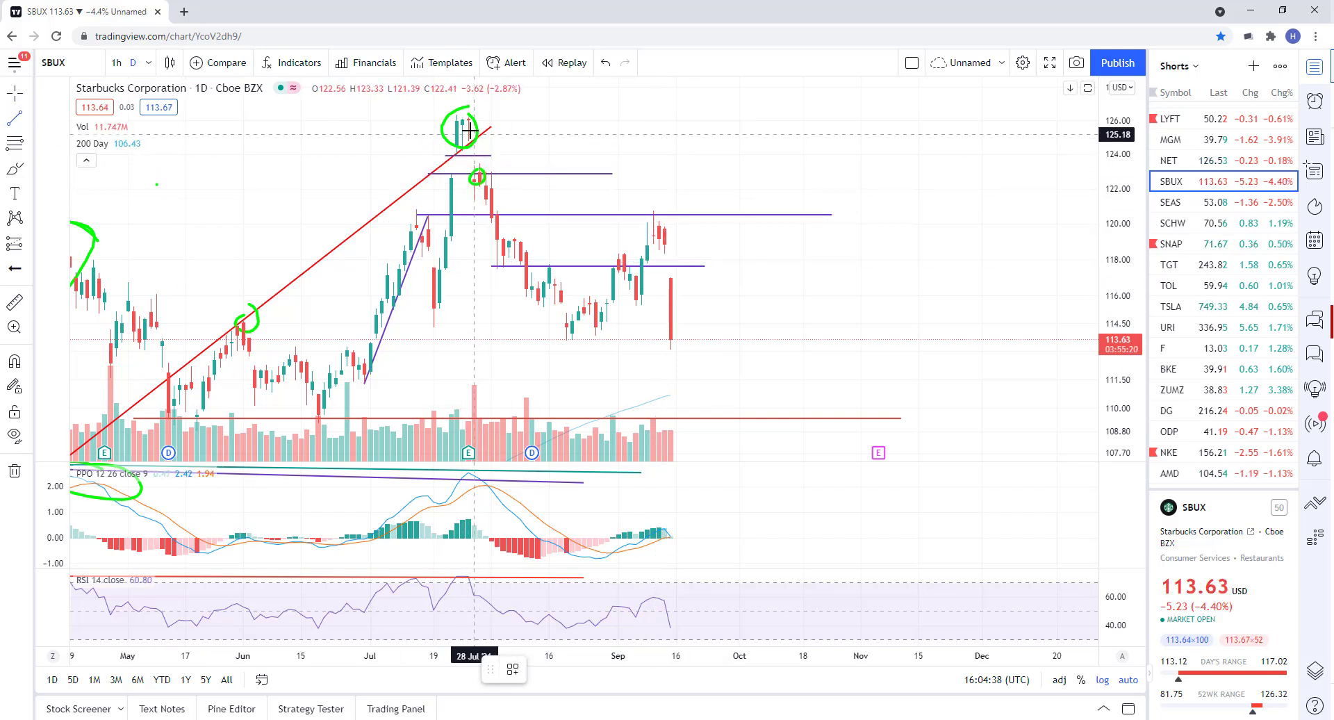
Draw a red line down the August decline and two rising red trend lines along the lows and highs of the August–September rebound
drag(474, 171, 572, 349)
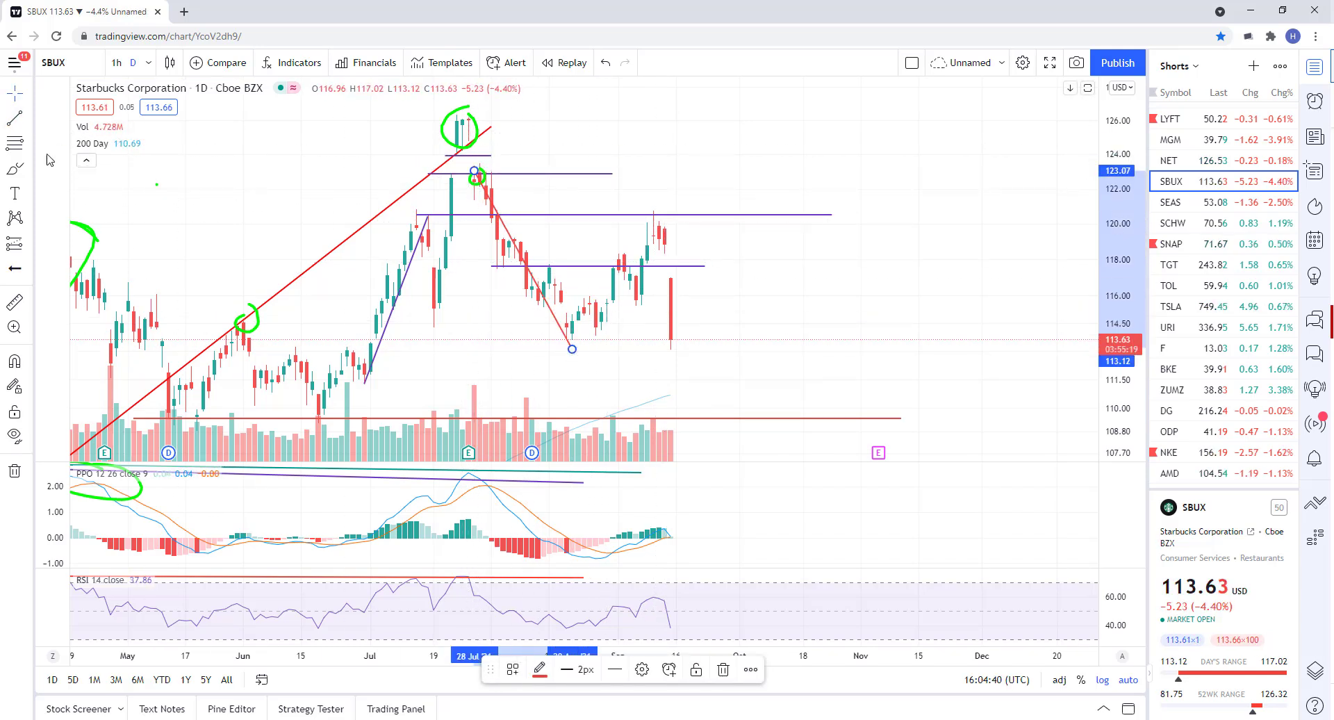
click(19, 175)
click(554, 347)
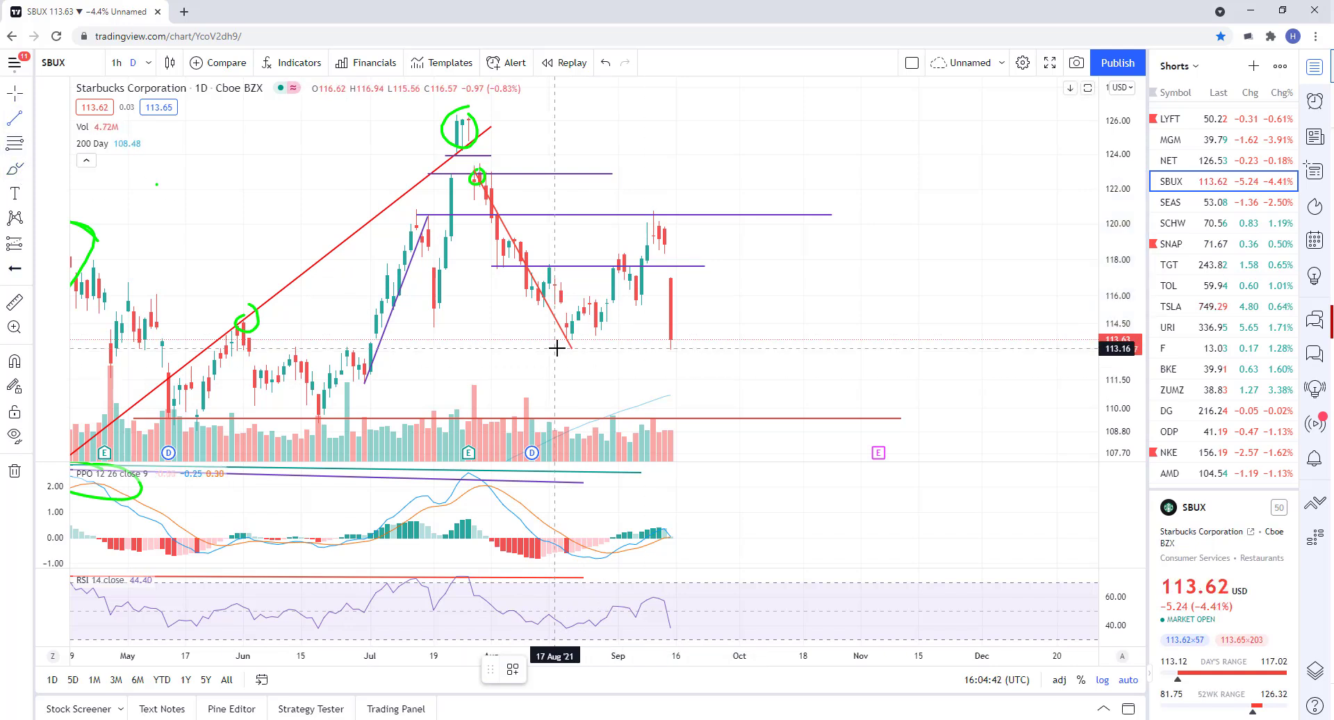
click(692, 276)
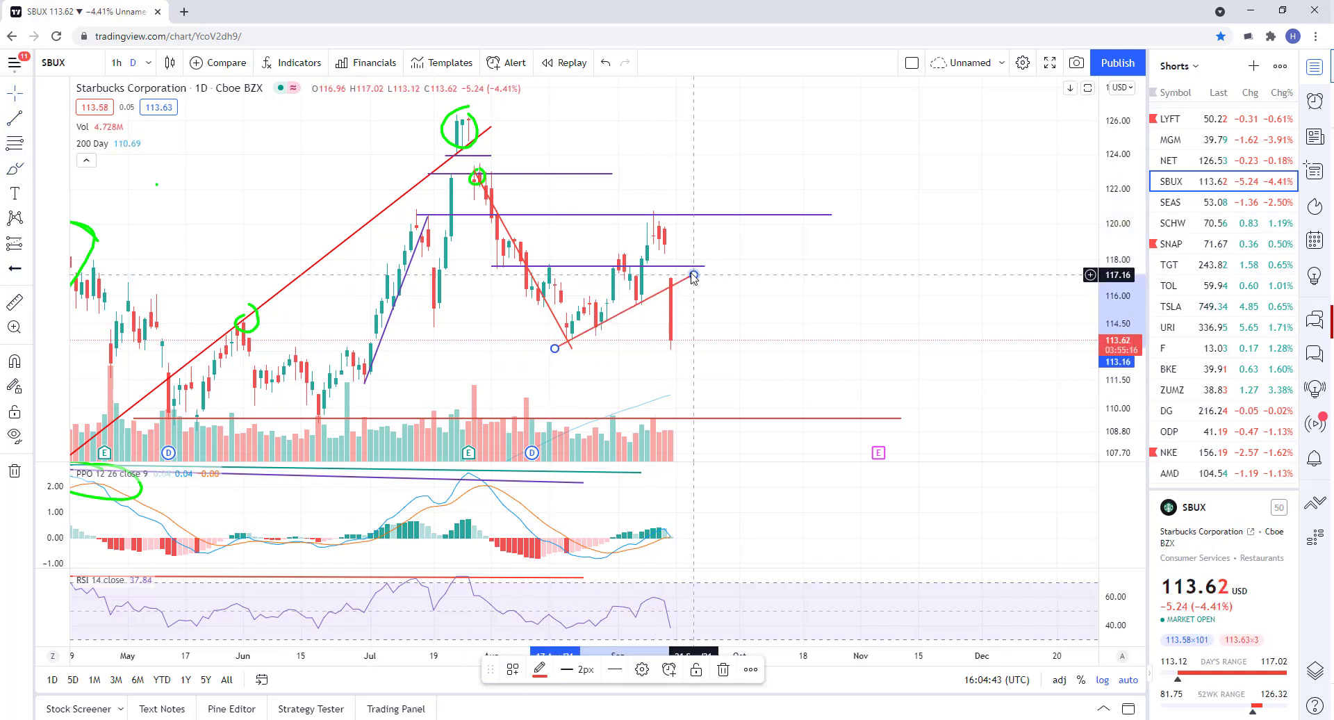
click(568, 355)
drag(693, 277, 693, 273)
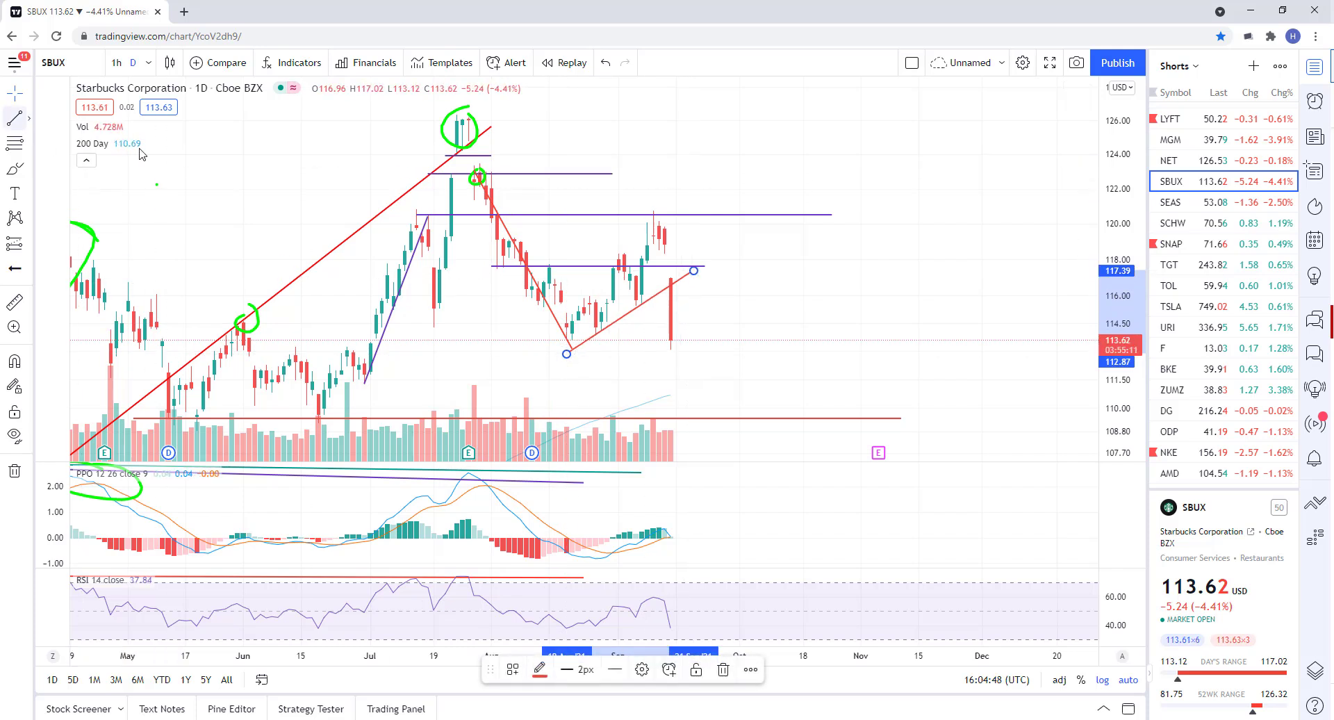
click(664, 208)
Draw a red projection line from the September high at about 119.71 down to about 109.77, and delete it
drag(523, 263, 699, 319)
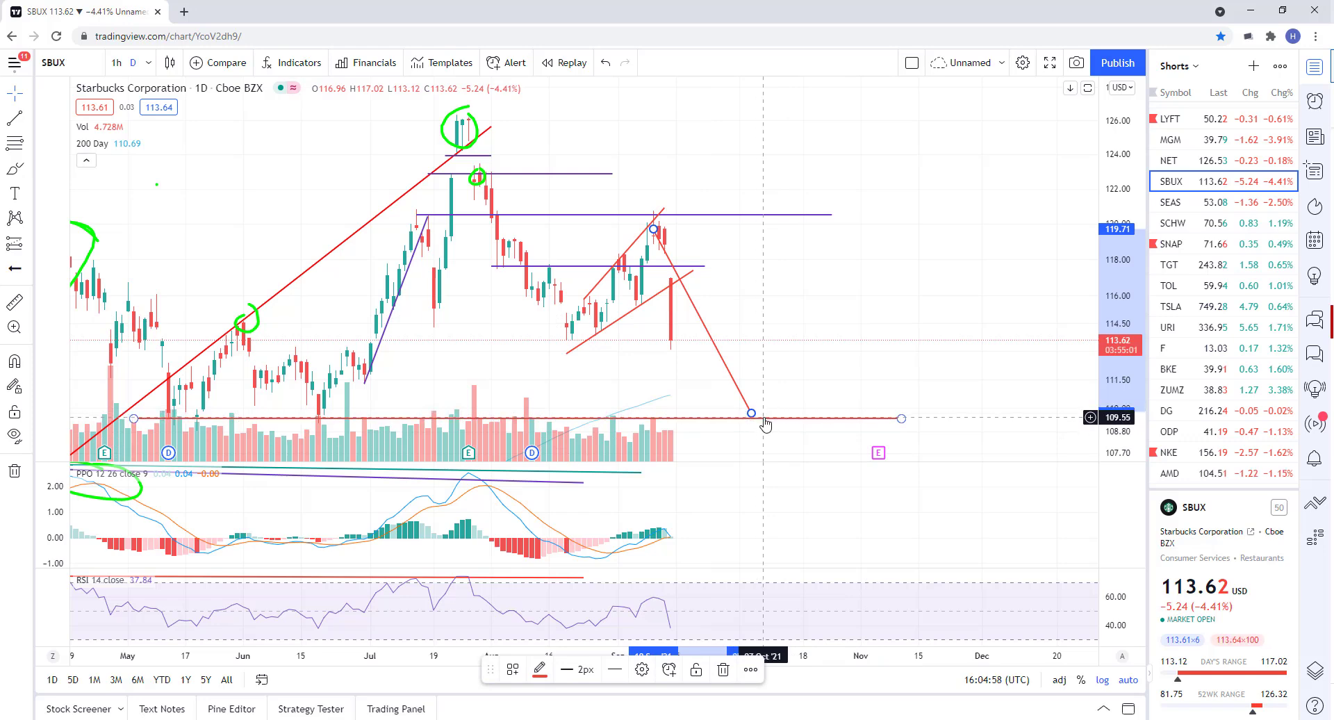
scroll(760, 426, down, 3)
scroll(780, 441, up, 2)
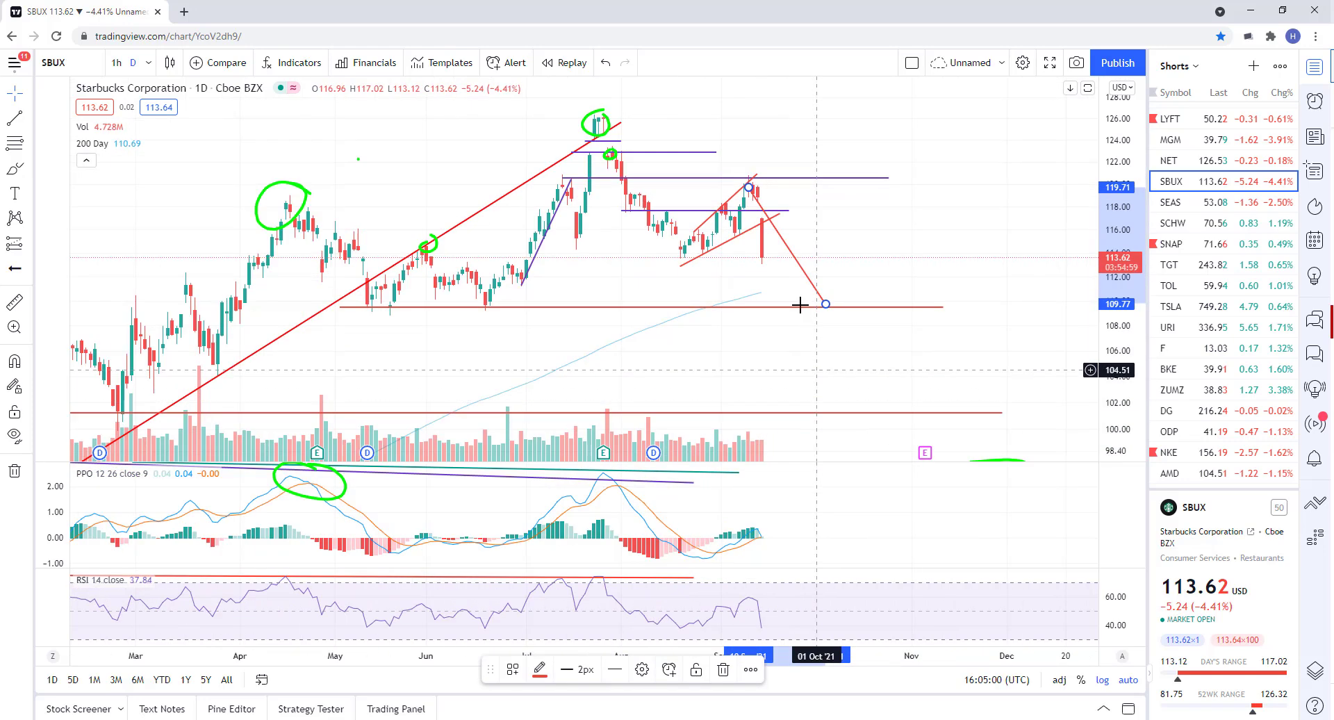
key(Delete)
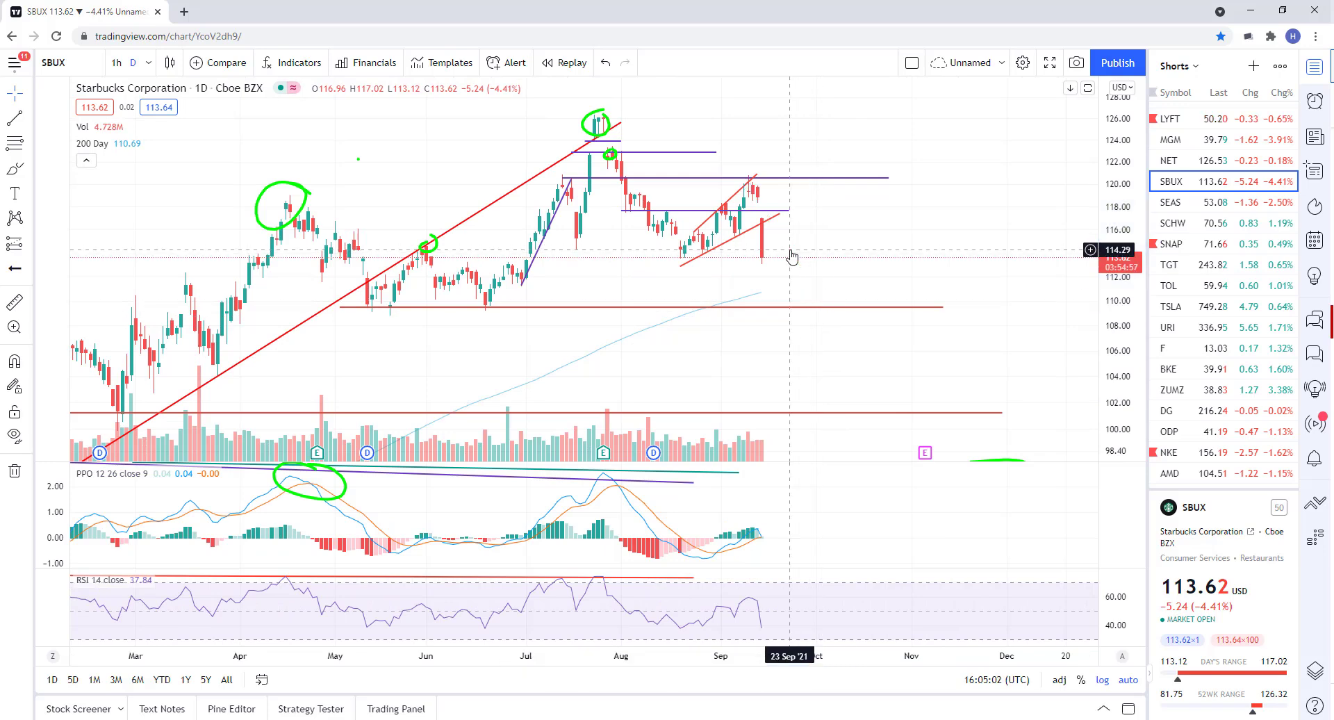
Brush green arcs over the April, late-July and September peaks, sketch a projected decline through support, and undo the September arc and projection
scroll(574, 312, down, 2)
scroll(472, 313, up, 2)
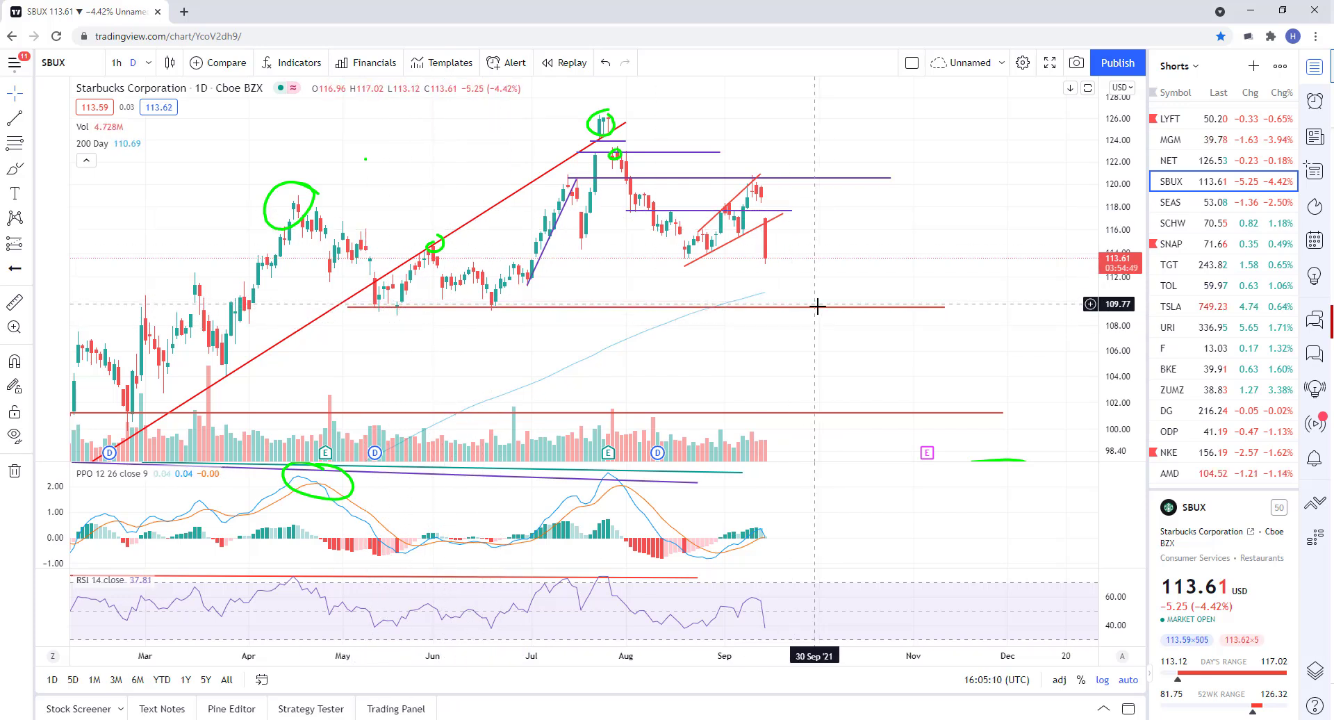
scroll(820, 315, down, 4)
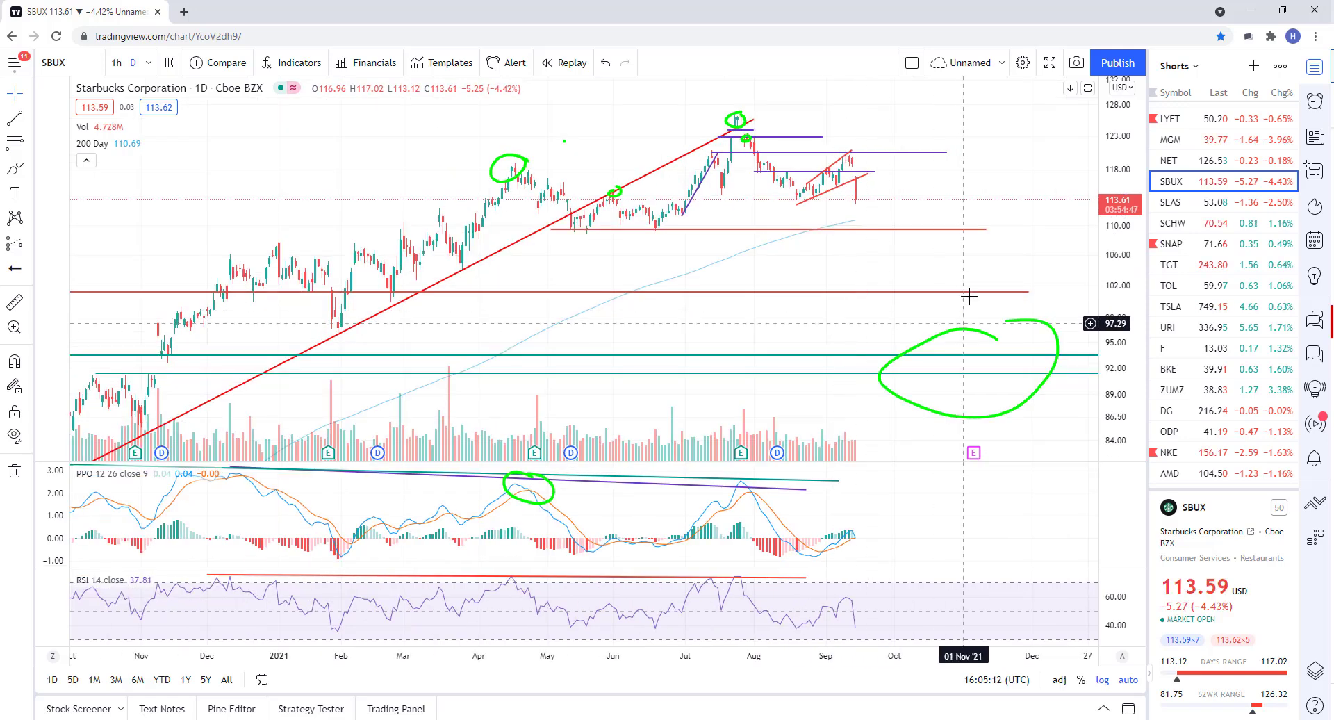
scroll(847, 276, up, 2)
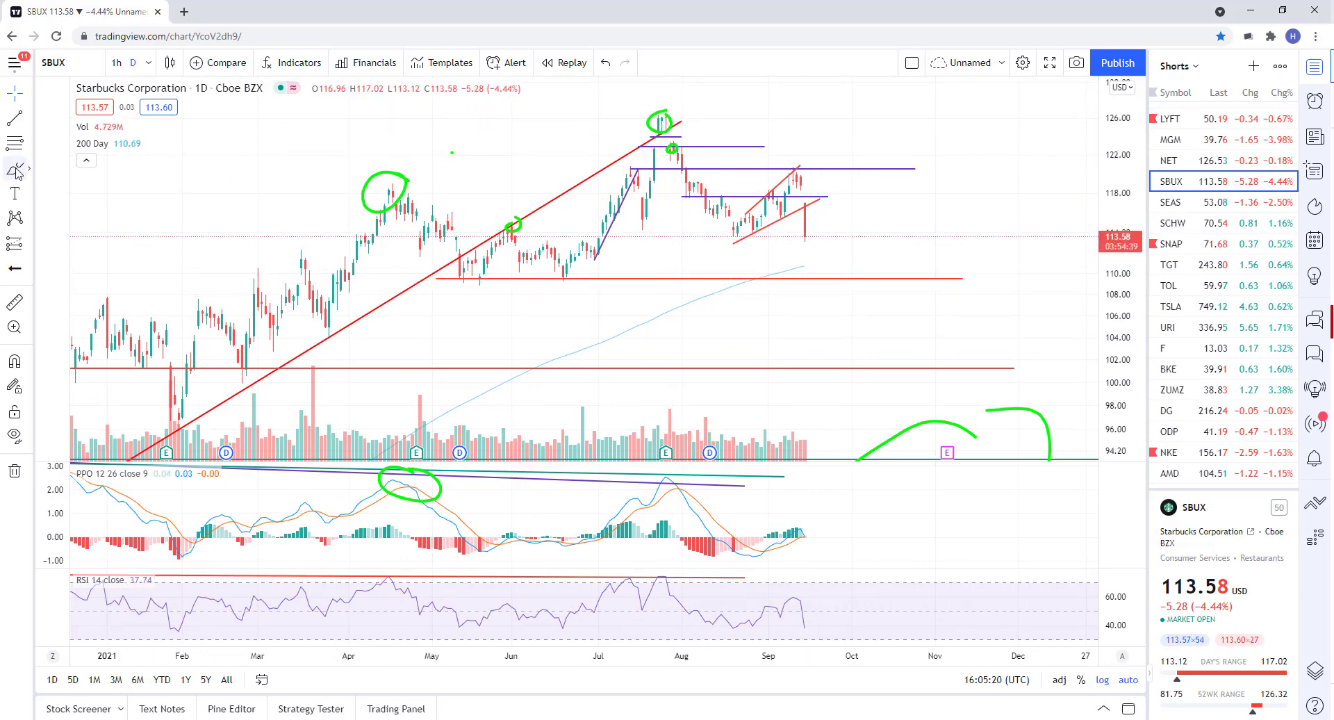
scroll(528, 250, down, 1)
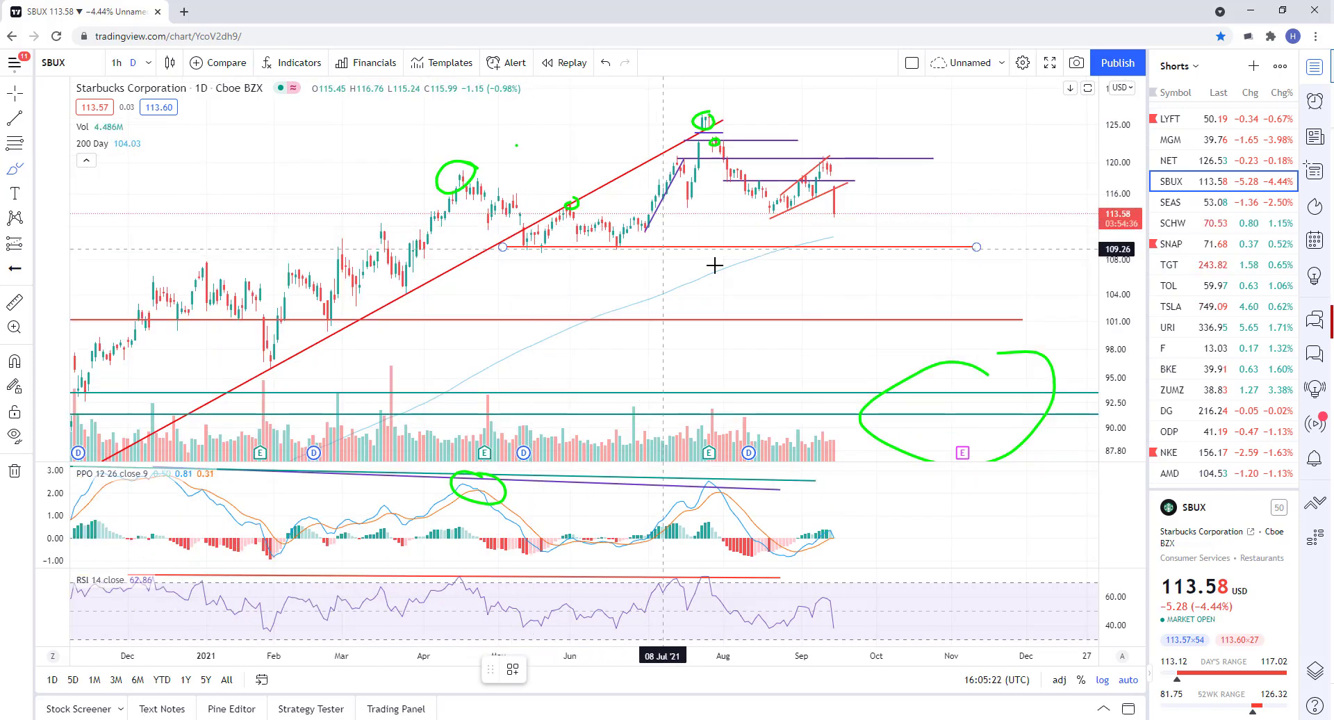
drag(409, 191, 521, 198)
mouse_move(655, 142)
mouse_down()
mouse_move(750, 137)
mouse_move(823, 157)
mouse_move(860, 173)
mouse_move(837, 223)
mouse_move(847, 251)
mouse_move(919, 237)
mouse_up()
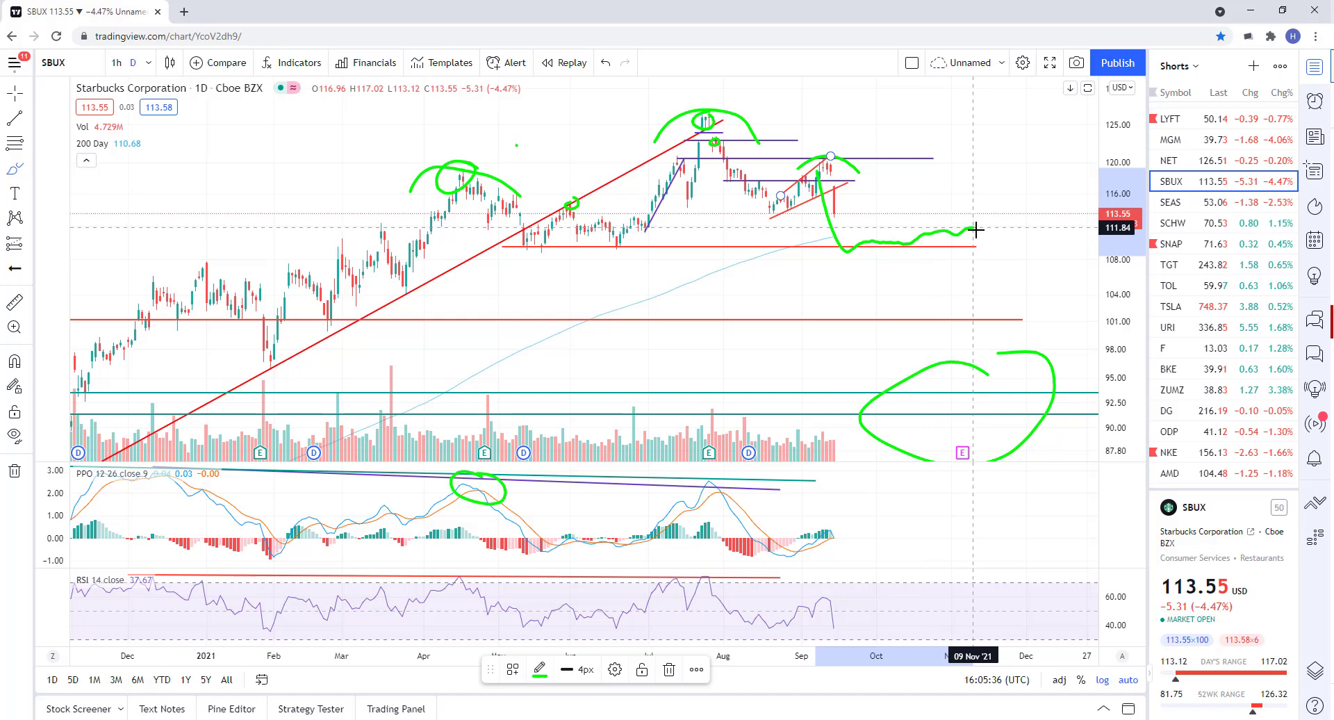
drag(973, 227, 994, 306)
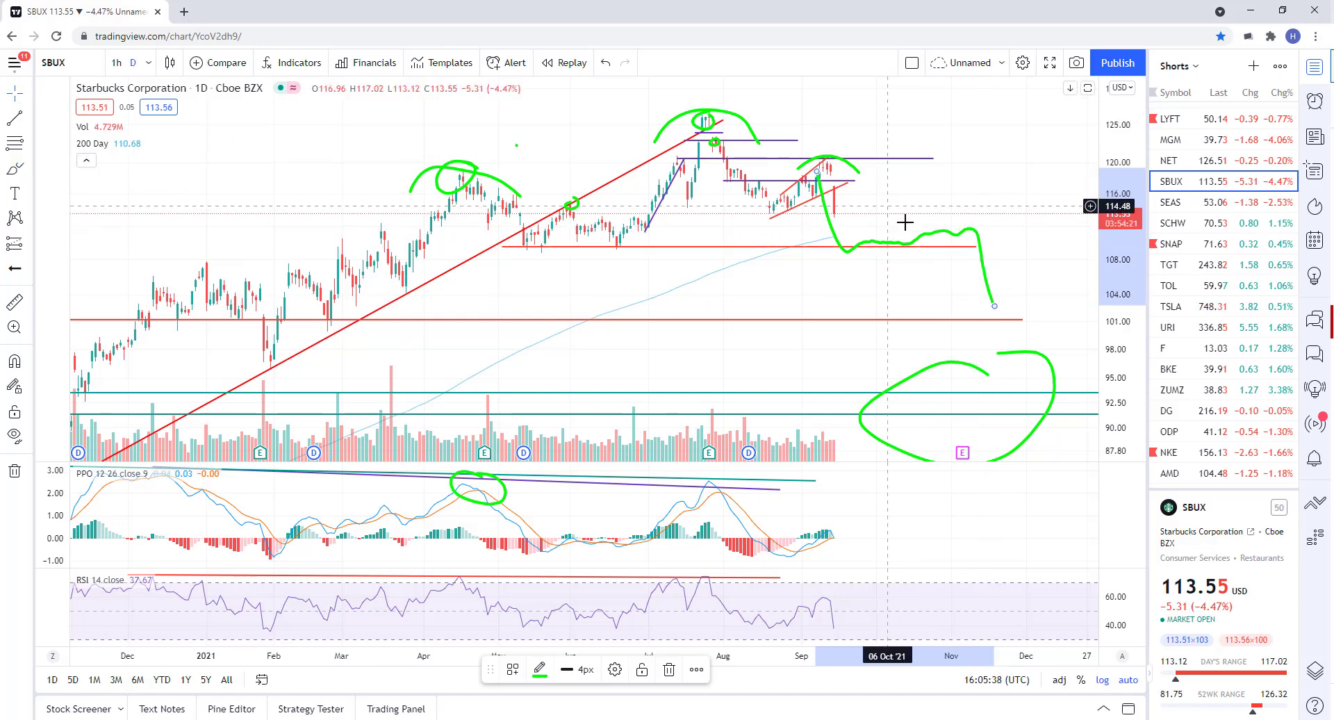
key(ctrl+z)
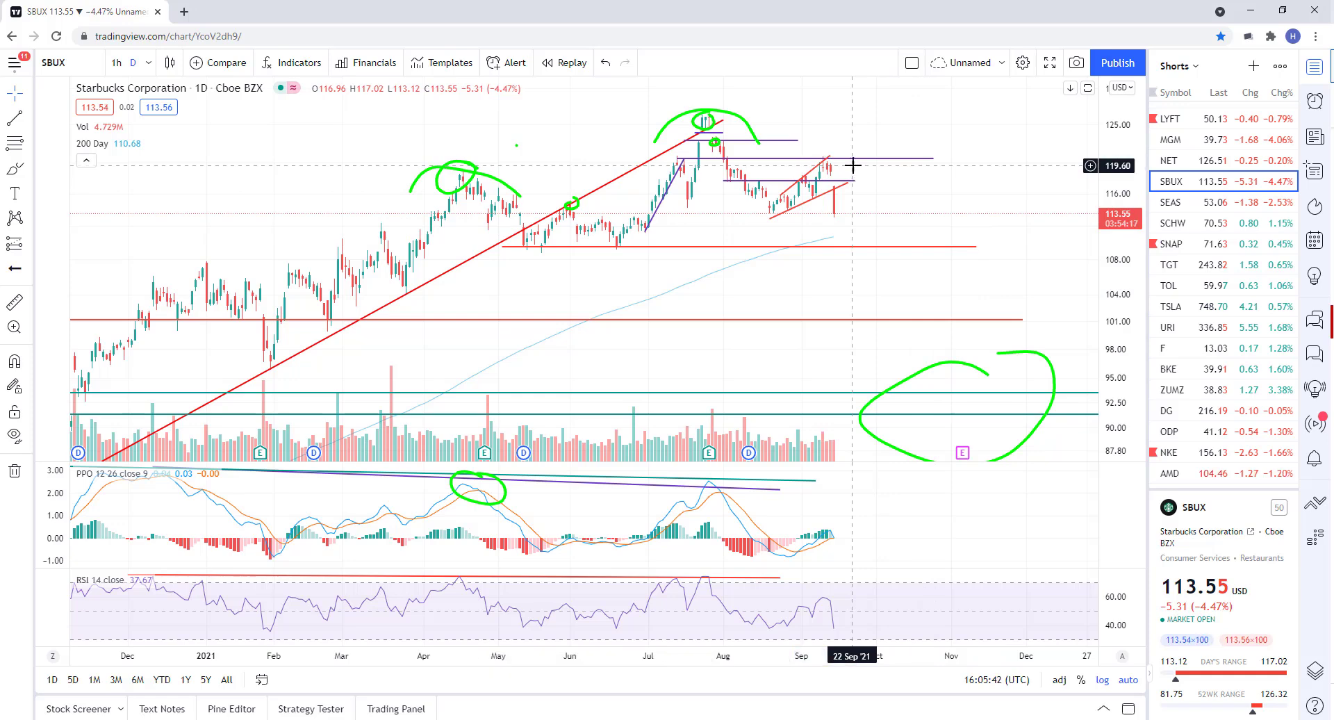
Sketch green strokes from the latest candle down to the red support line and from that line to about 107, and delete both
scroll(816, 334, up, 5)
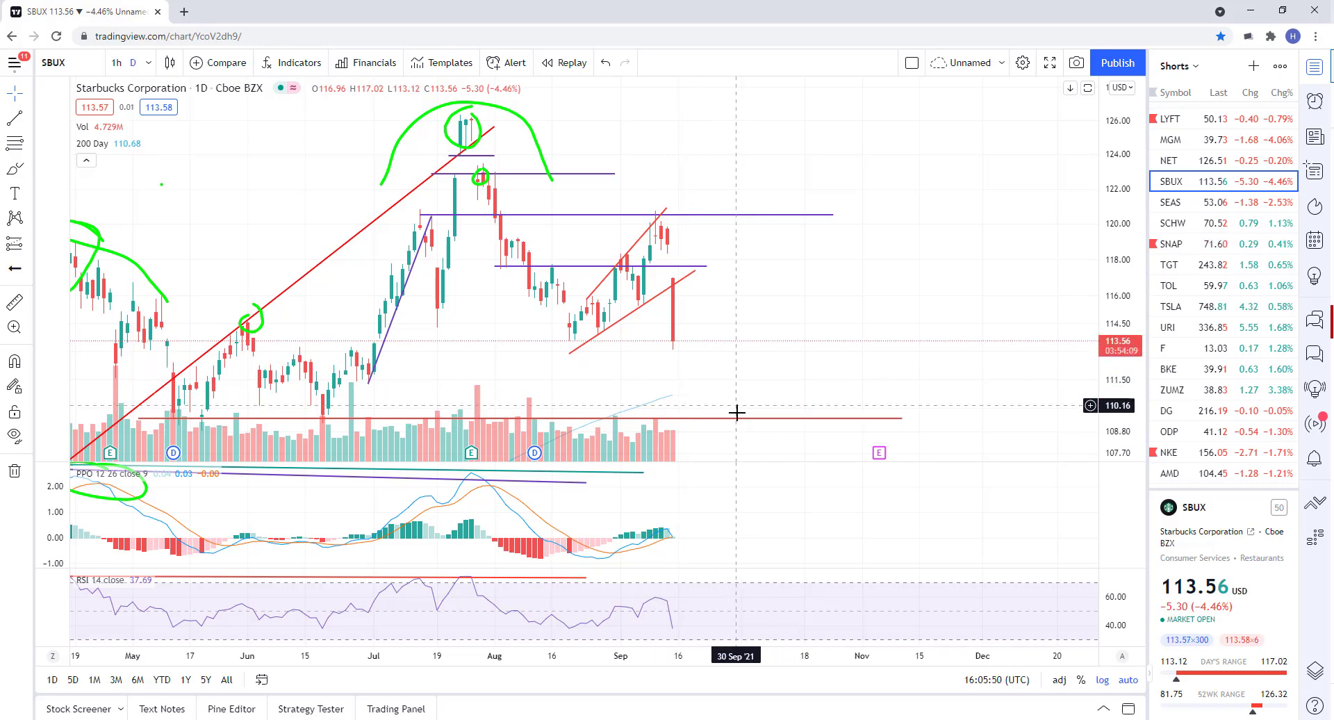
scroll(736, 393, down, 3)
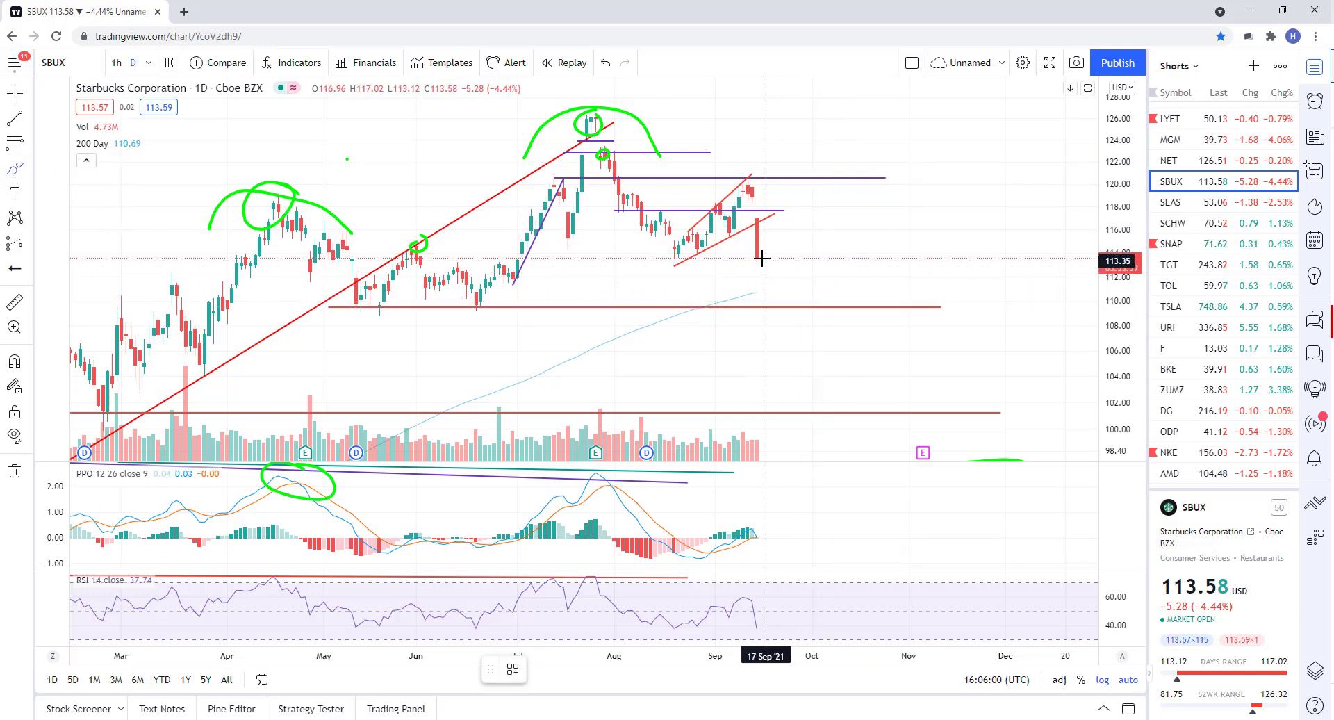
drag(757, 260, 769, 313)
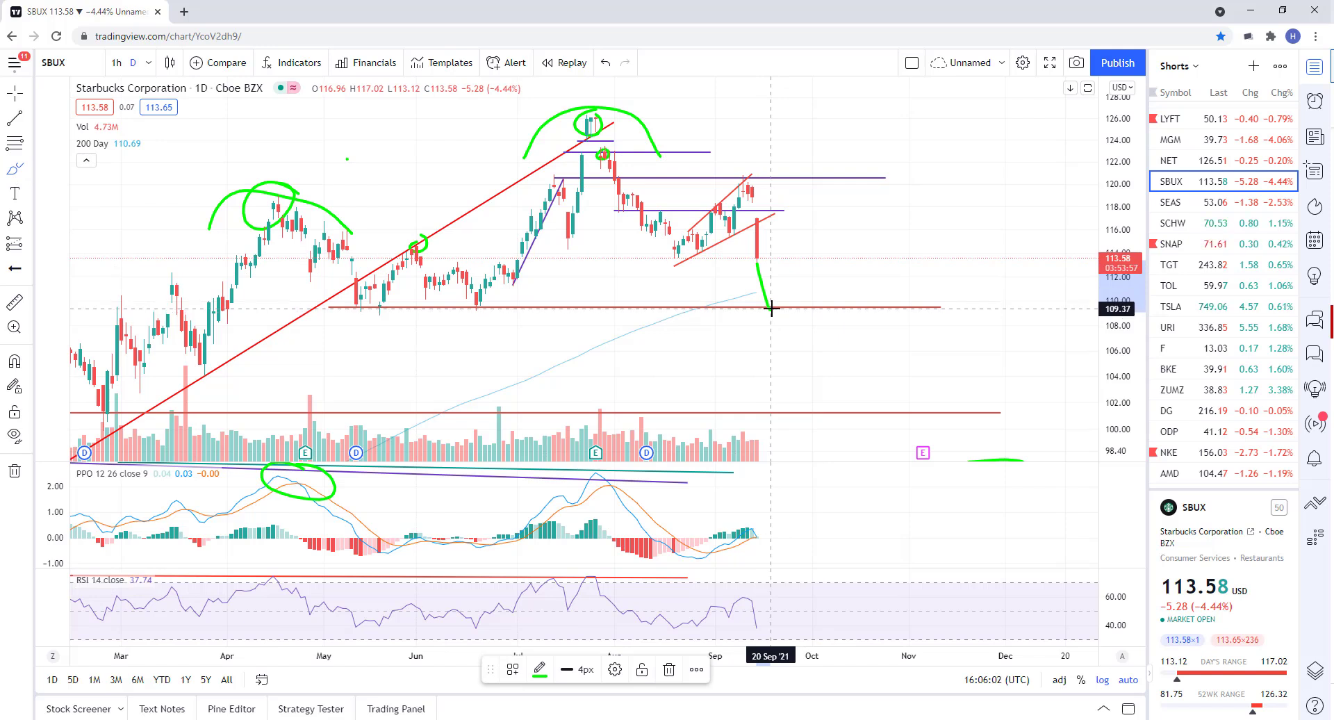
drag(801, 303, 826, 339)
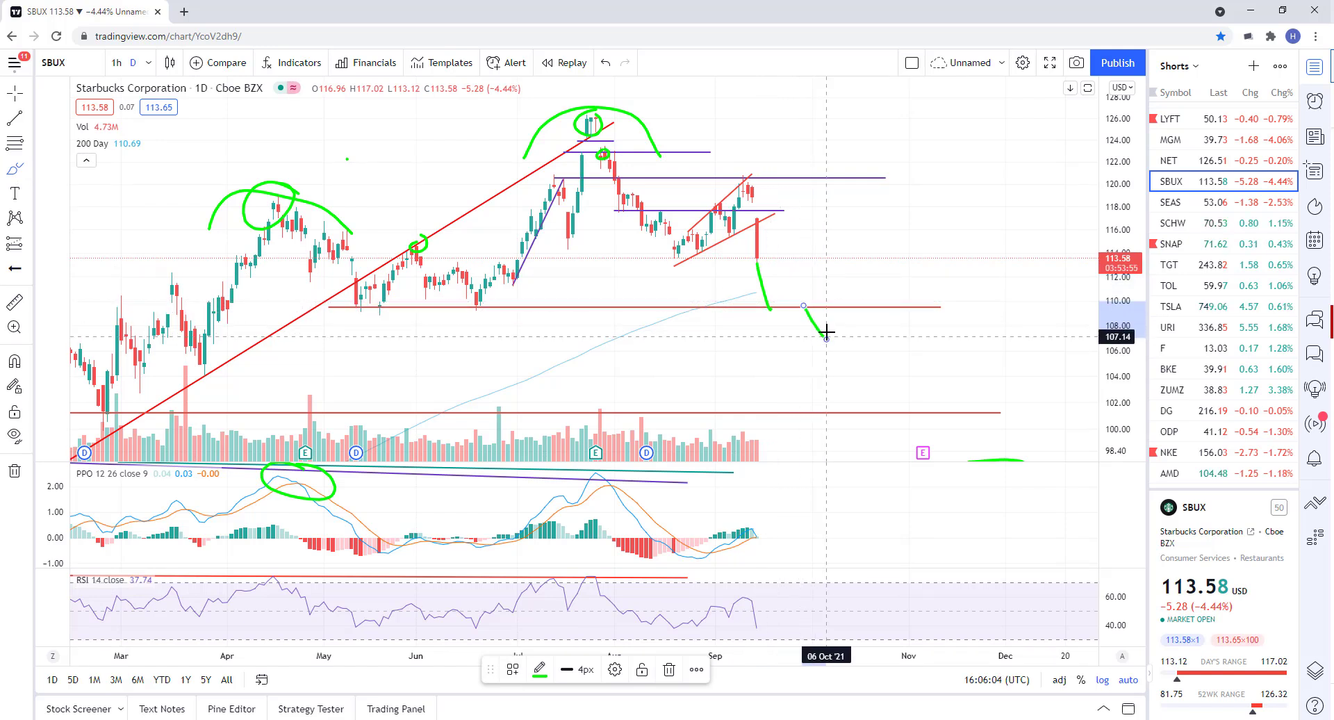
click(759, 289)
key(Delete)
click(810, 321)
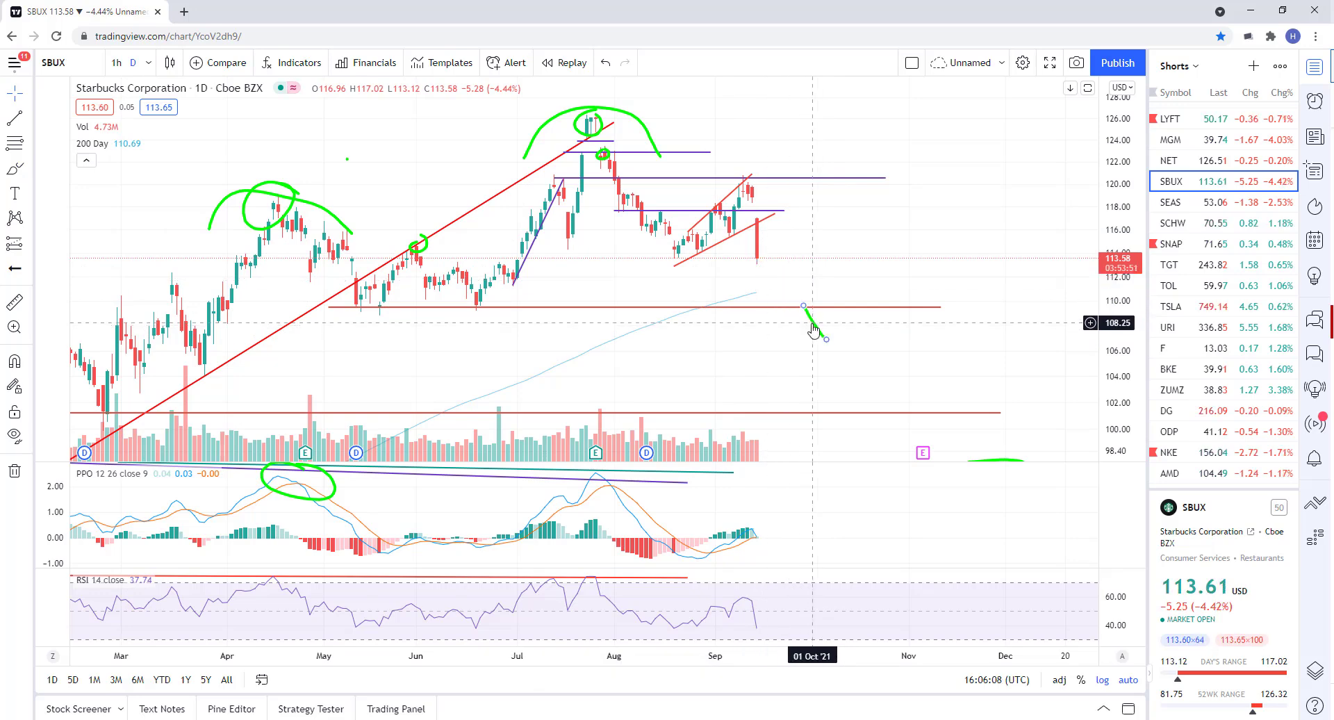
key(Delete)
Project the head-and-shoulders height below the neckline with a red vertical line from 109.48 to 92.83, and delete the line
scroll(758, 361, down, 3)
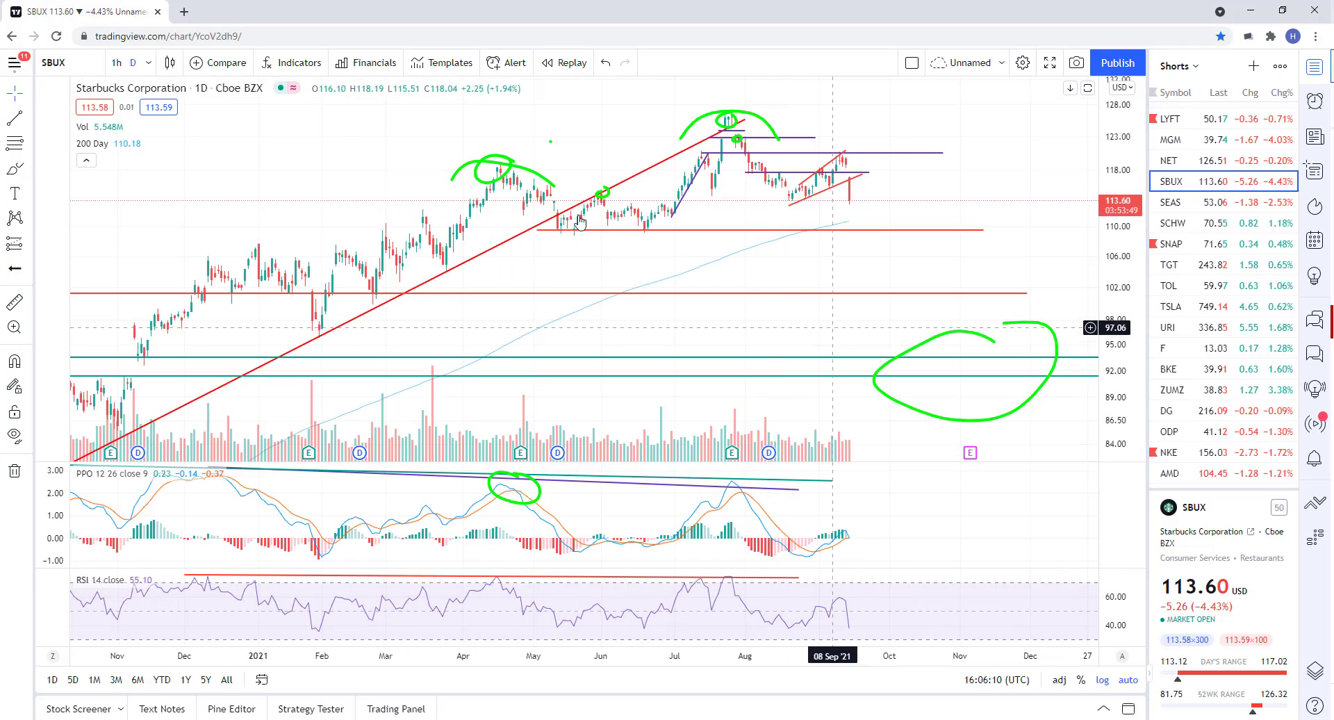
drag(727, 114, 743, 365)
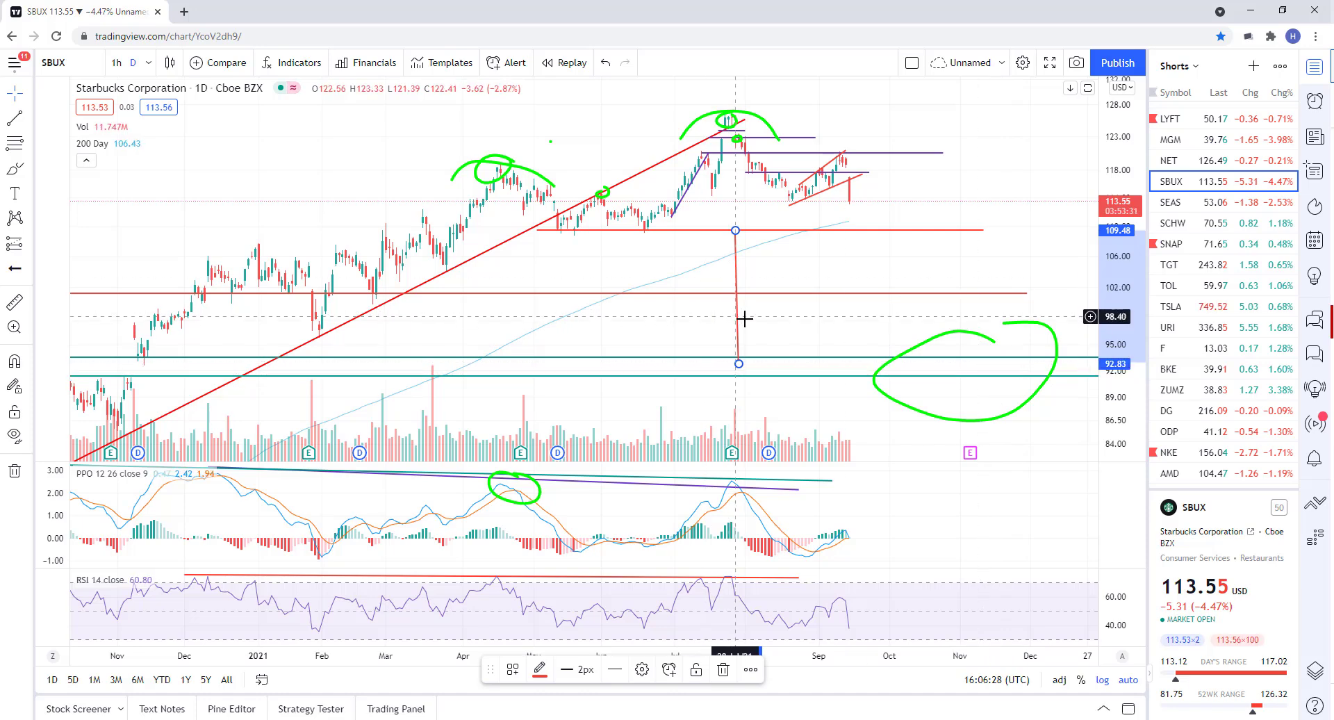
key(Delete)
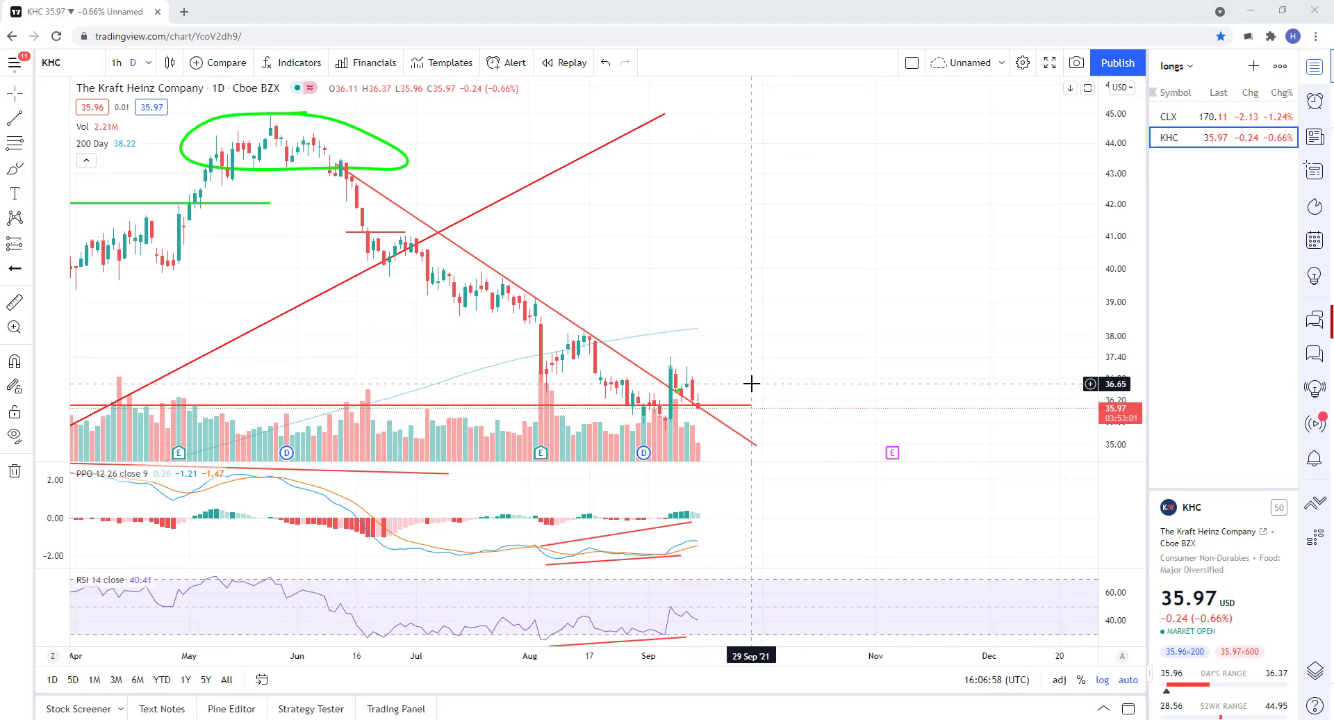
Examine Kraft Heinz's (KHC) latest candles at the falling red trend line and horizontal support near 36, and its price history back to 2019
scroll(619, 425, up, 5)
drag(590, 452, 537, 342)
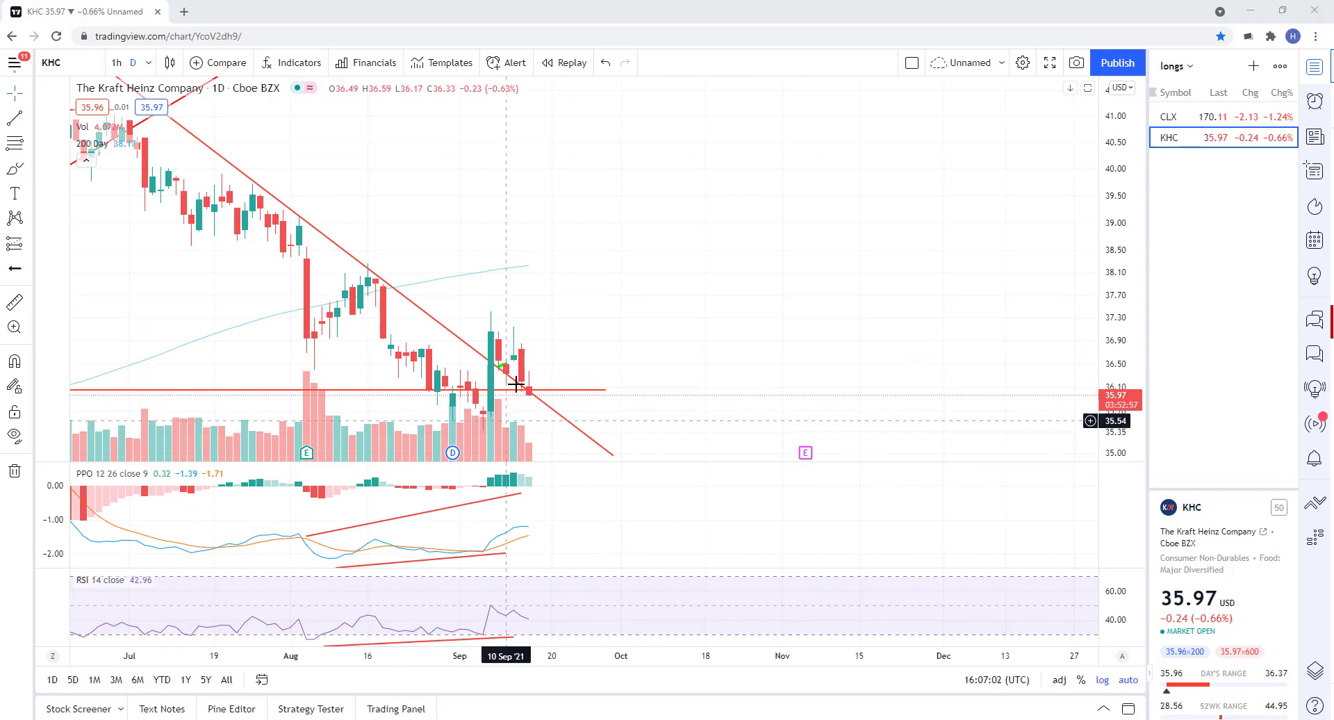
scroll(456, 374, down, 5)
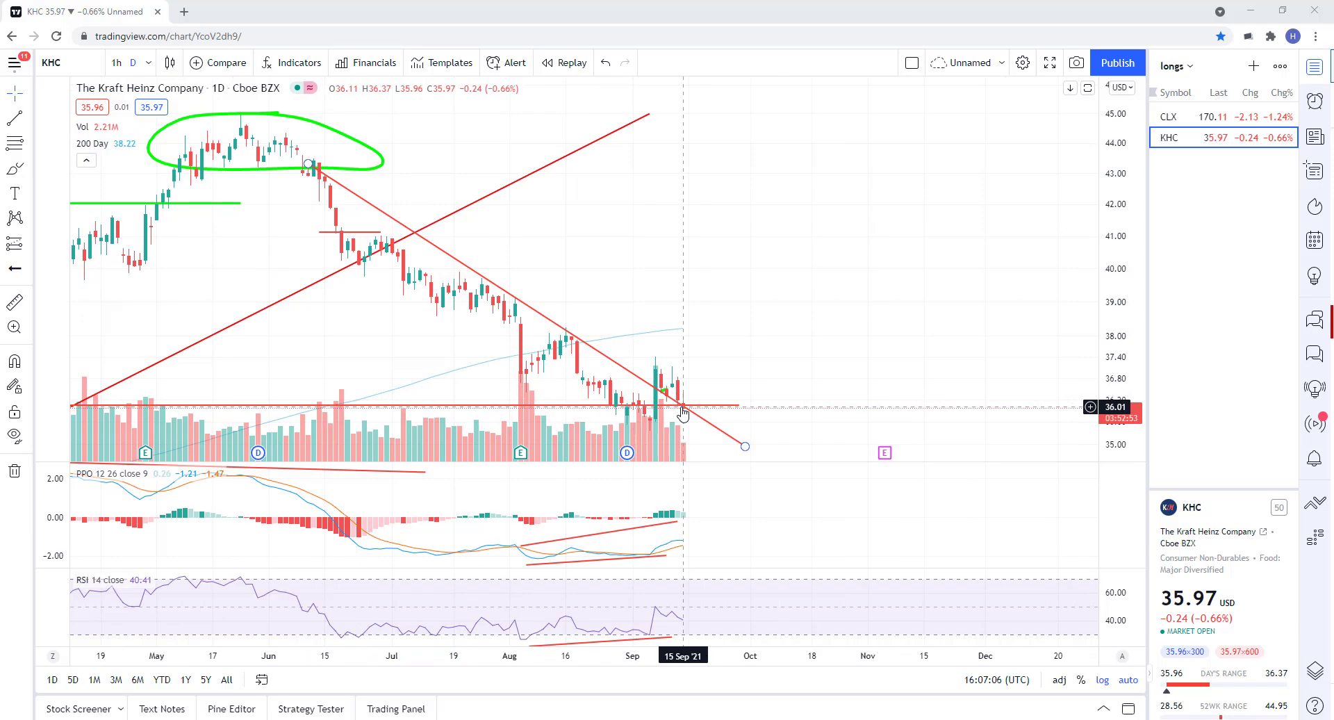
scroll(687, 439, down, 12)
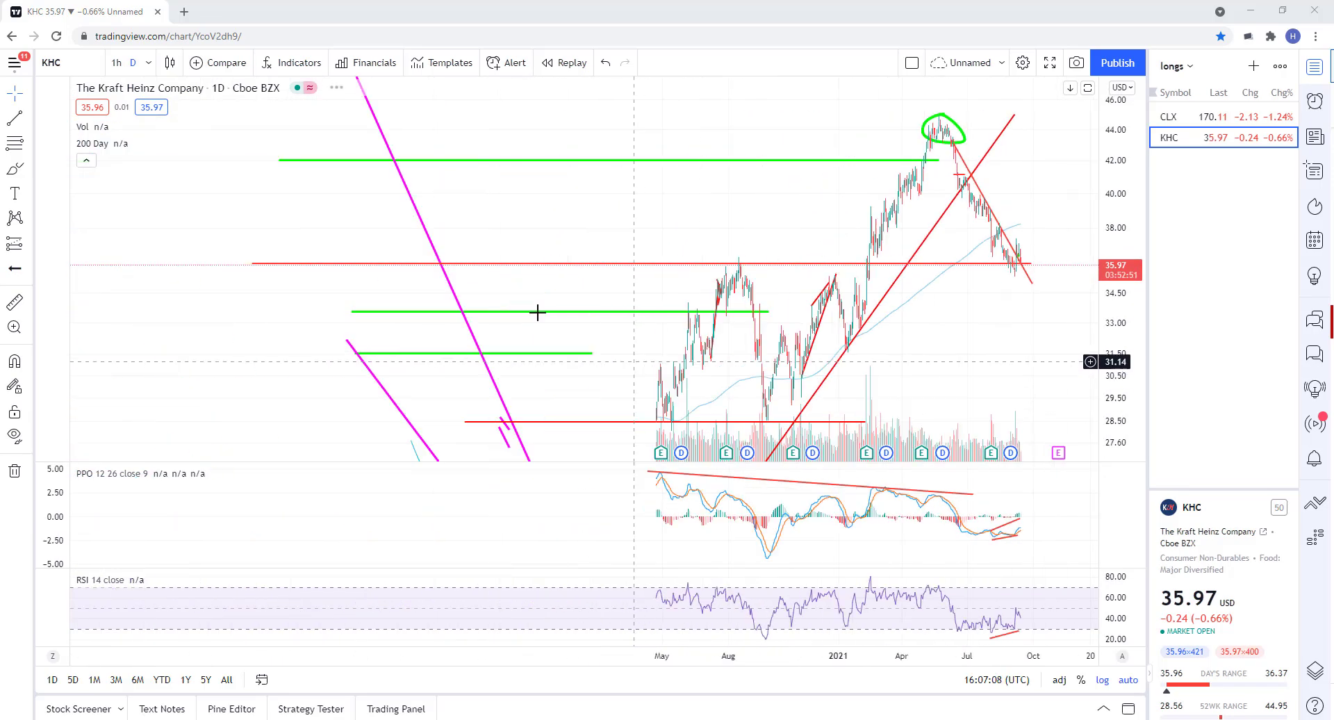
scroll(625, 277, down, 2)
scroll(653, 292, up, 8)
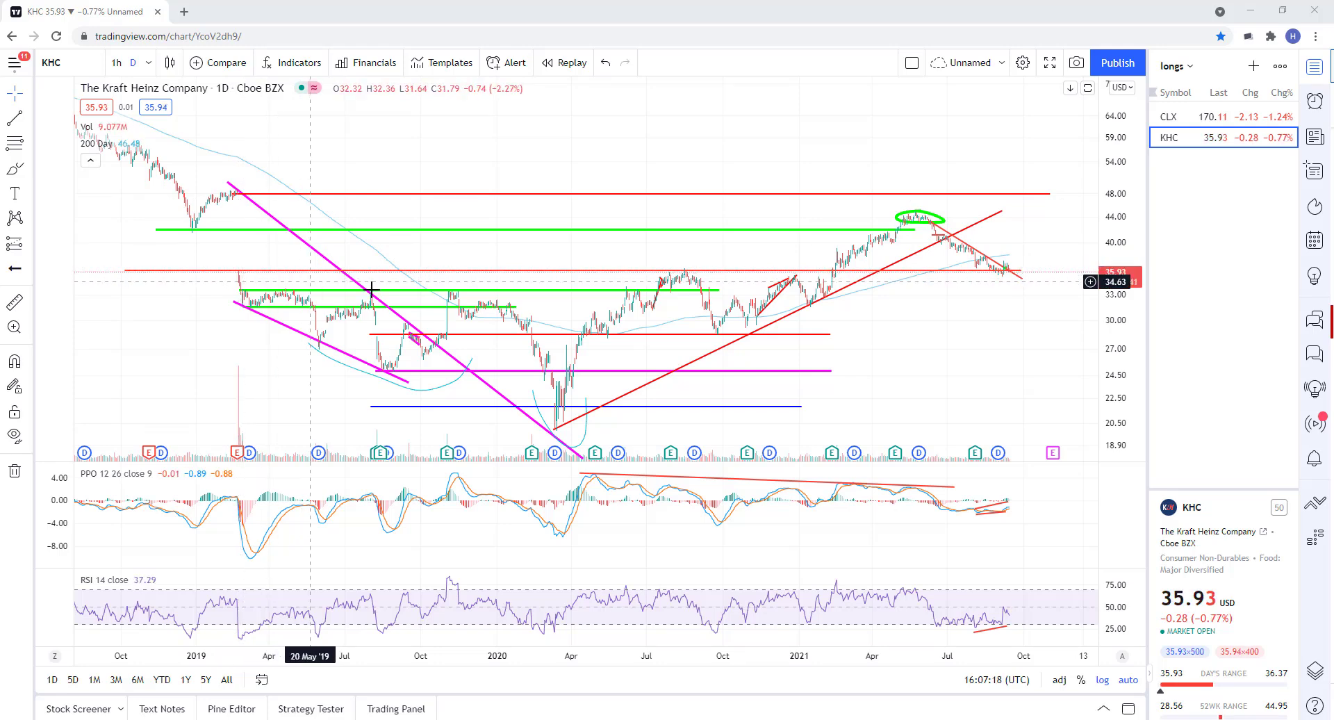
Circle the early-2019 gap near 36 in green, try circling the August 2020 peak, and undo that circle and the stray zigzag stroke
click(14, 168)
drag(231, 255, 241, 262)
mouse_move(694, 273)
mouse_down()
mouse_move(663, 278)
mouse_move(695, 272)
mouse_up()
key(F5)
click(799, 116)
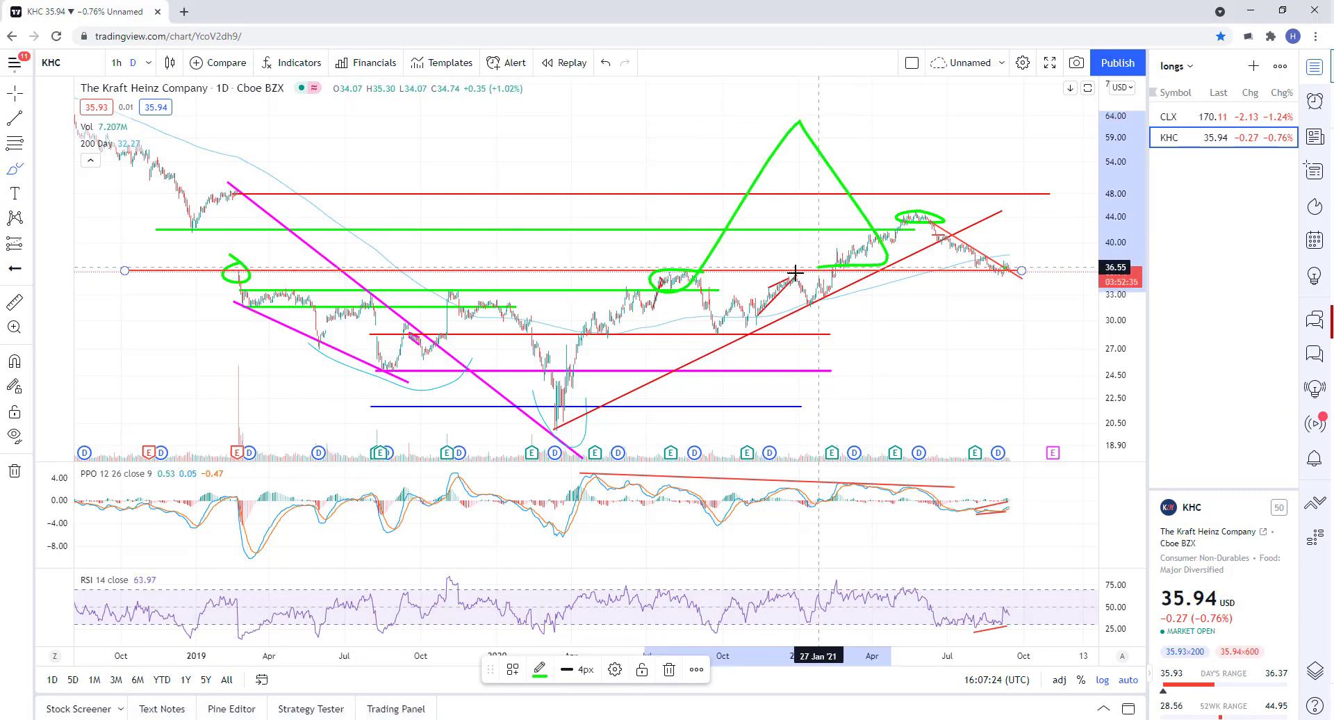
click(756, 174)
key(ctrl+z)
key(ctrl+z)
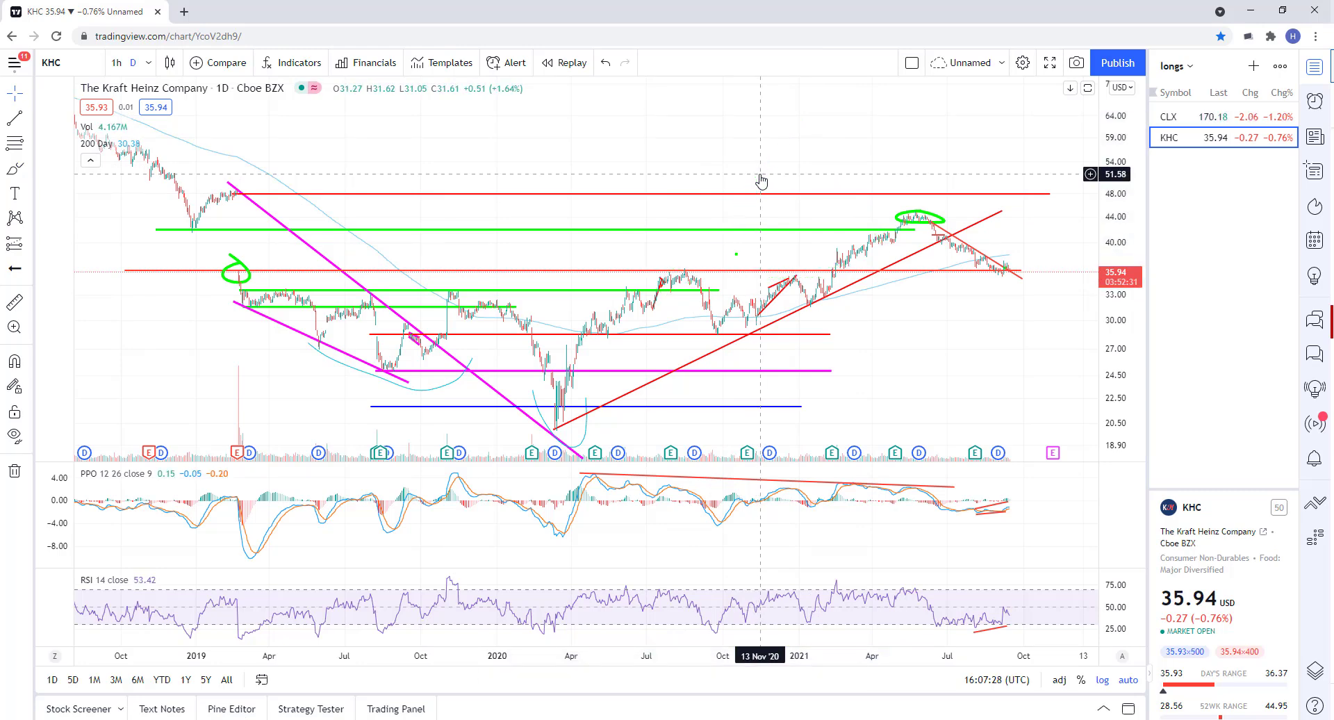
Circle in green the August 2020 peak, the early-March 2021 pullback and the September 2021 lows at the red horizontal support line
click(15, 169)
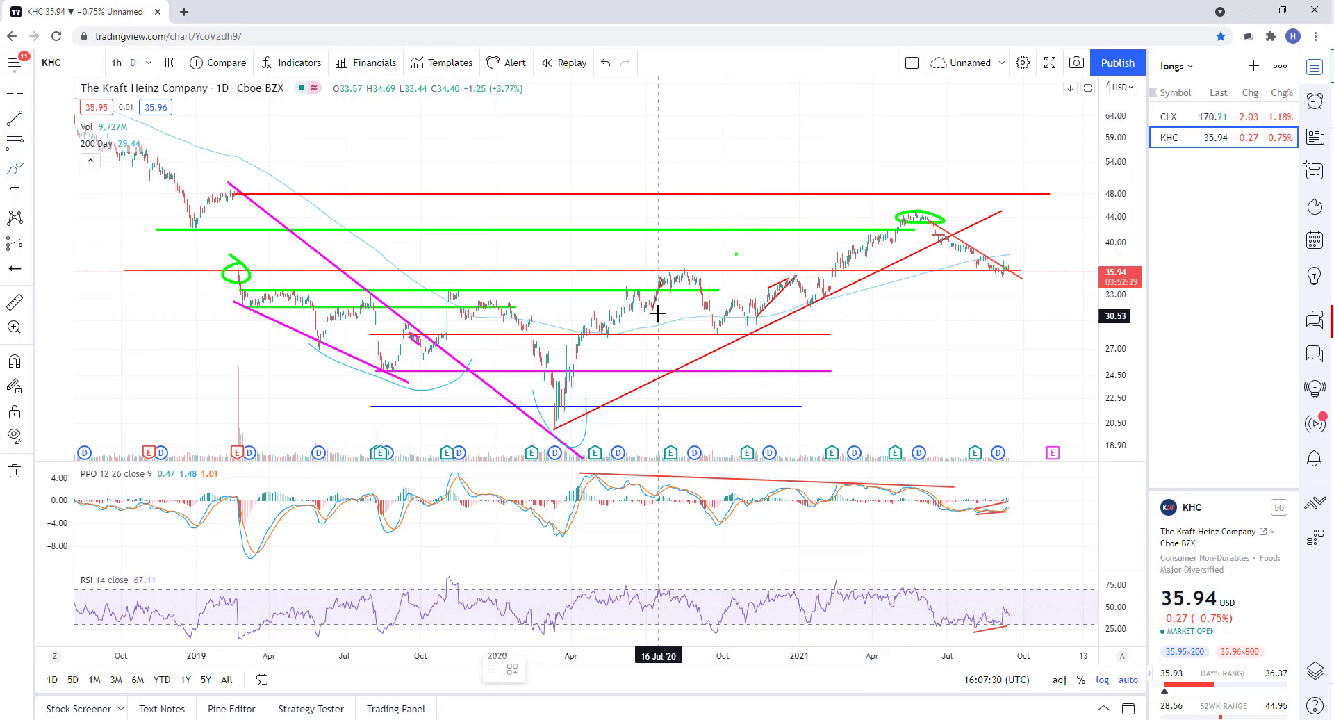
drag(688, 269, 699, 252)
scroll(676, 304, up, 3)
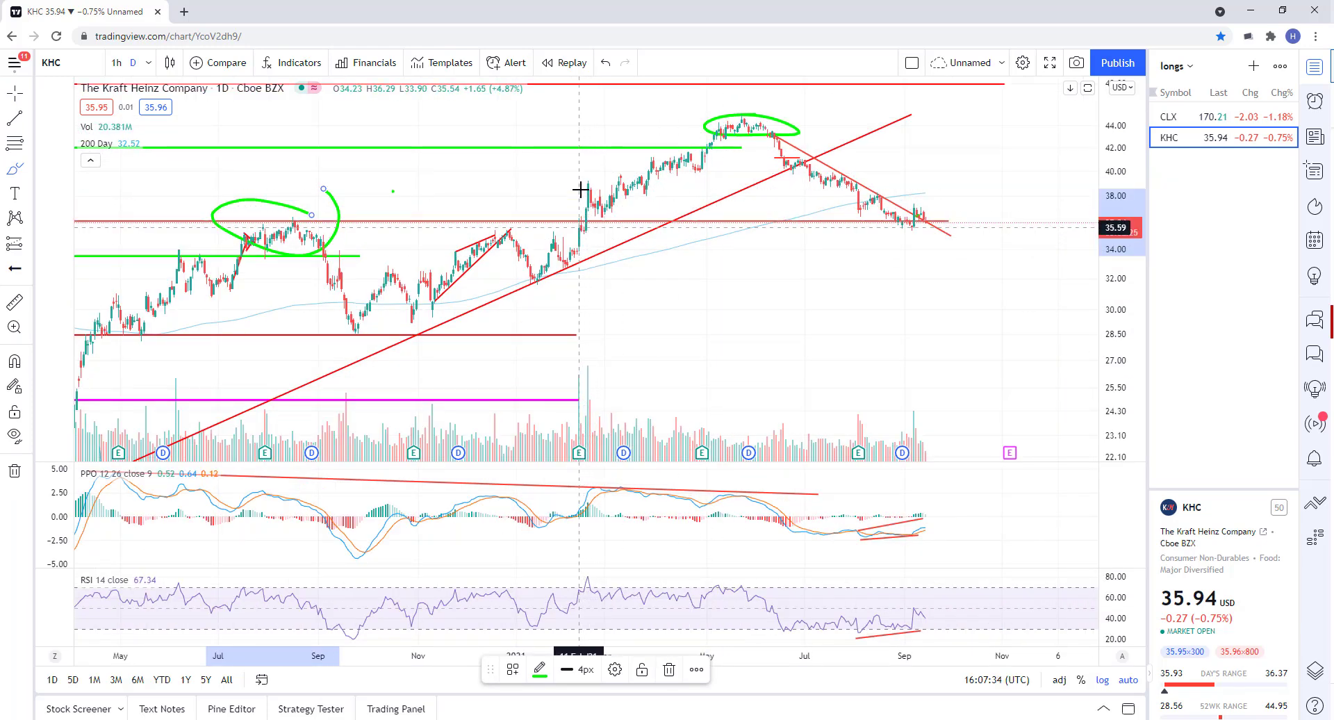
scroll(753, 306, up, 3)
drag(798, 296, 809, 310)
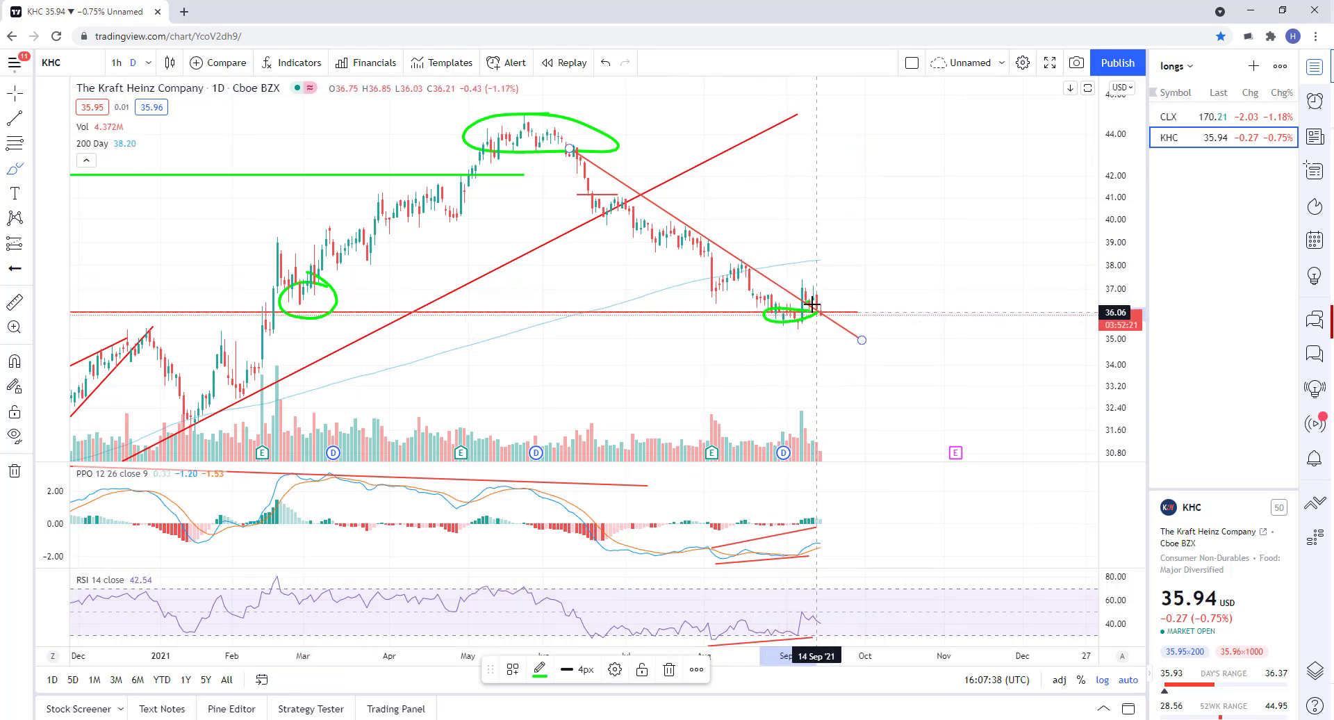
Delete the green circle and stroke at the September lows, and sketch and delete a projected rise from the latest candle to about 39.7
scroll(832, 361, up, 3)
scroll(832, 361, up, 1)
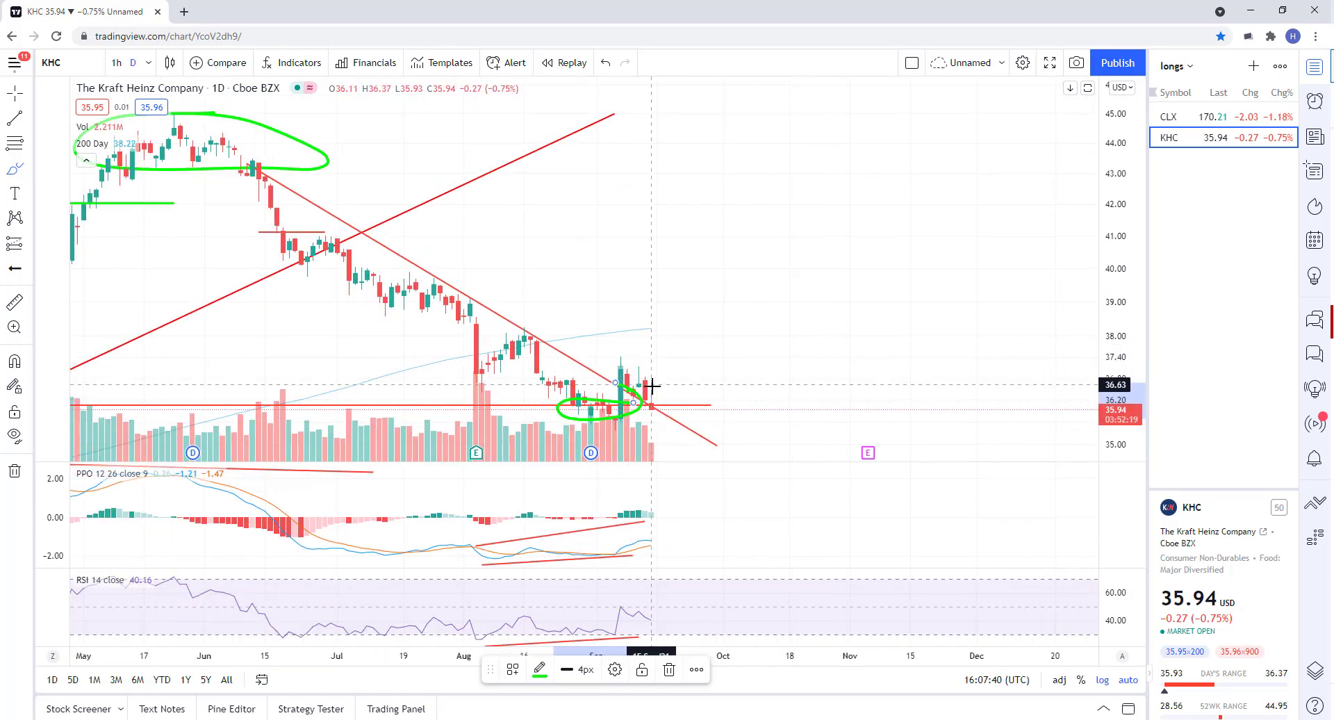
scroll(665, 478, up, 1)
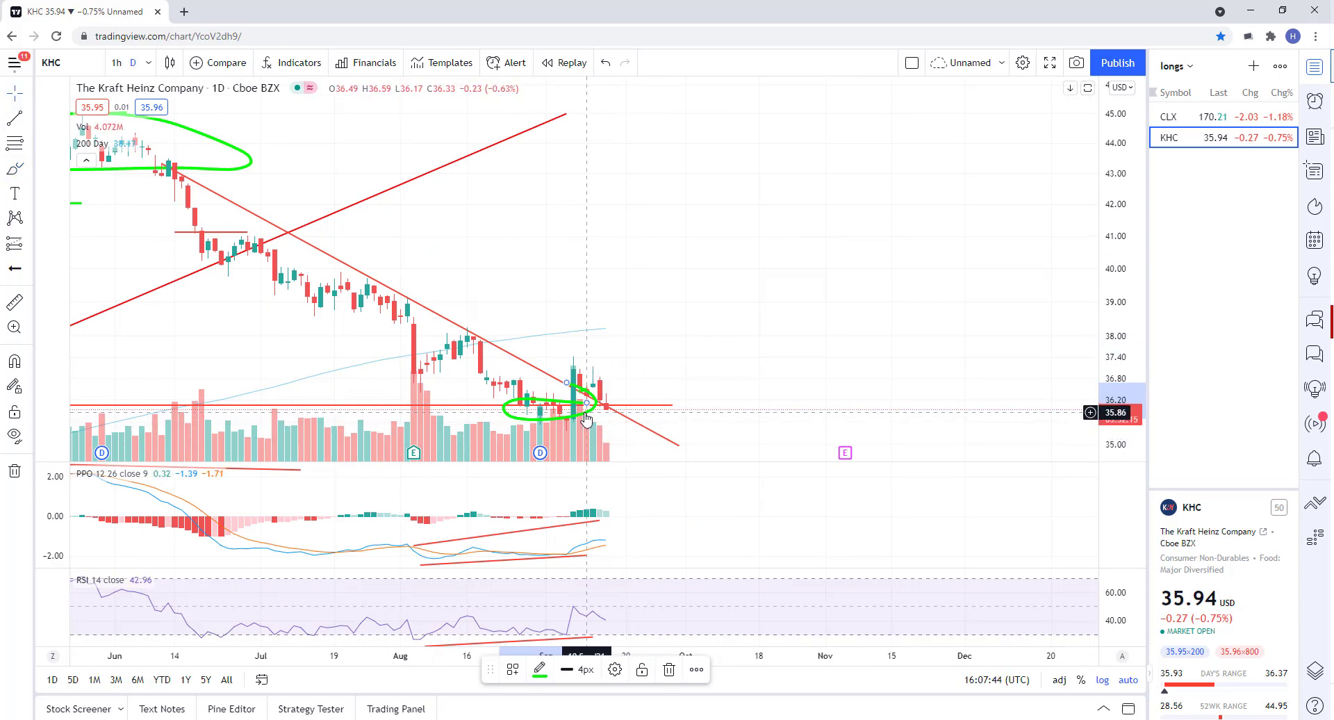
key(Delete)
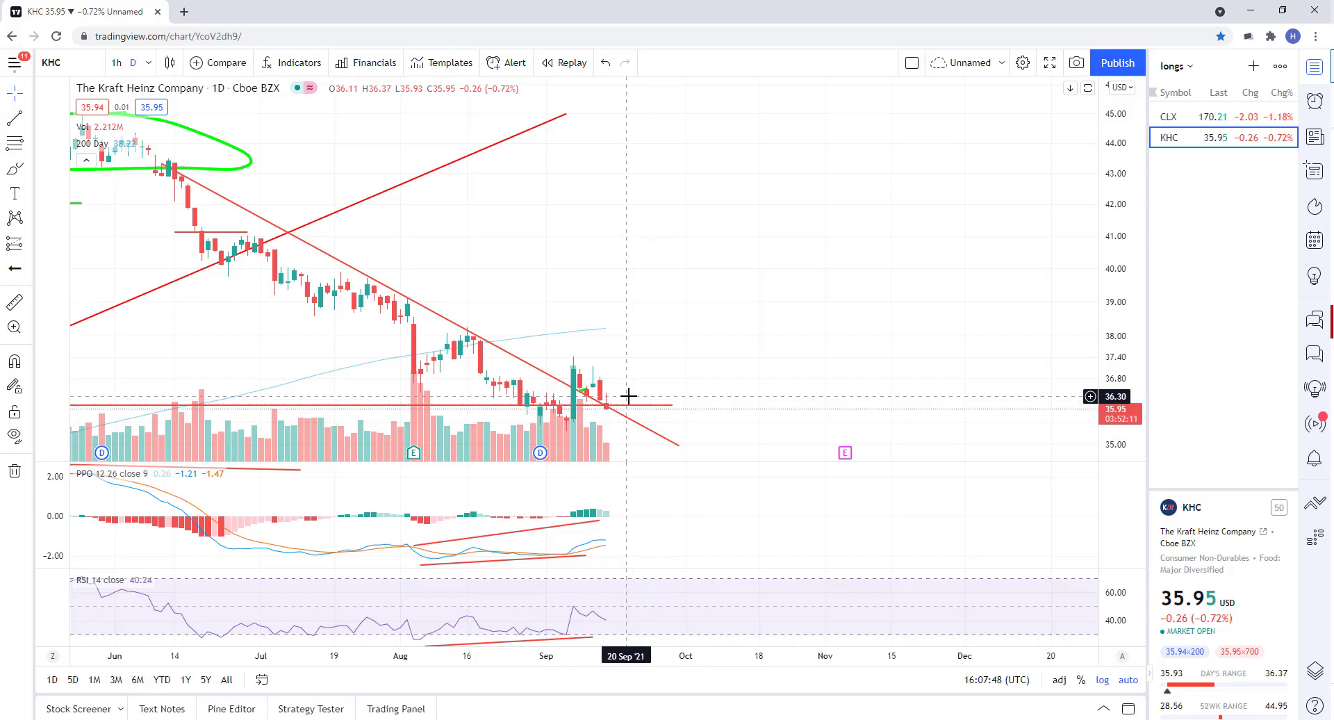
drag(609, 405, 732, 278)
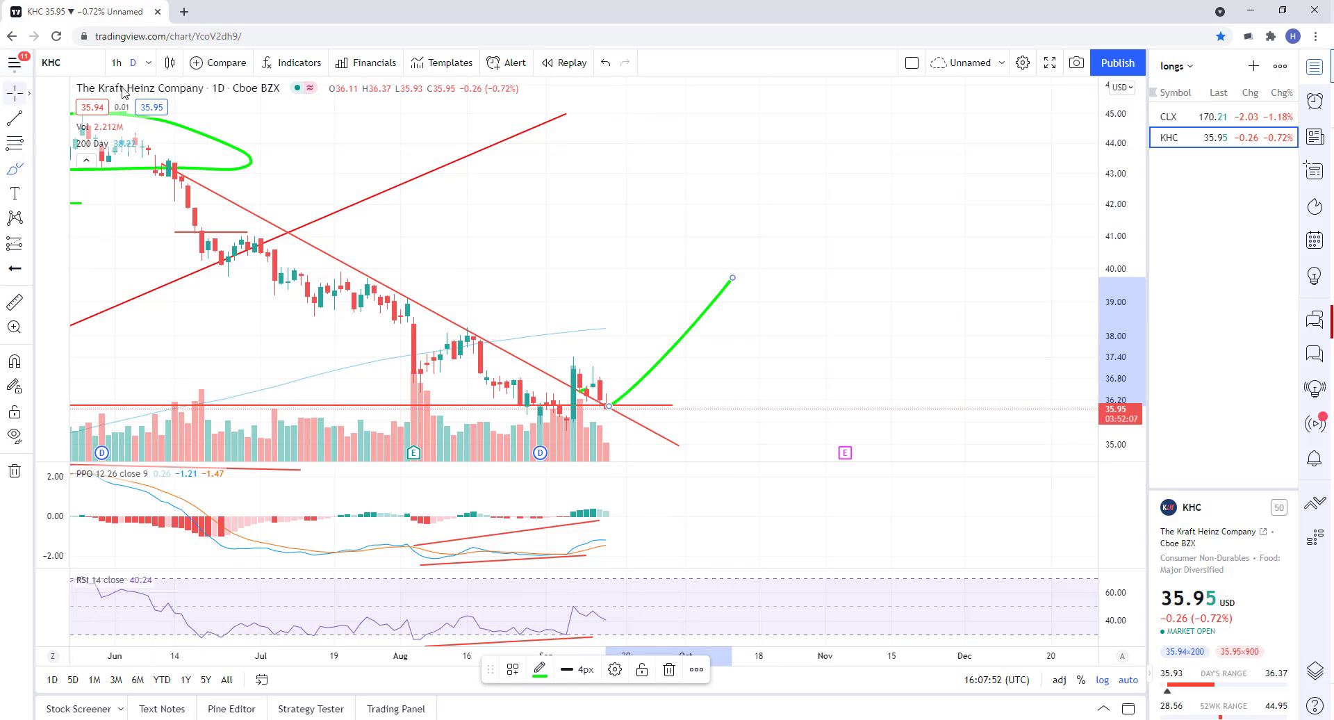
key(Delete)
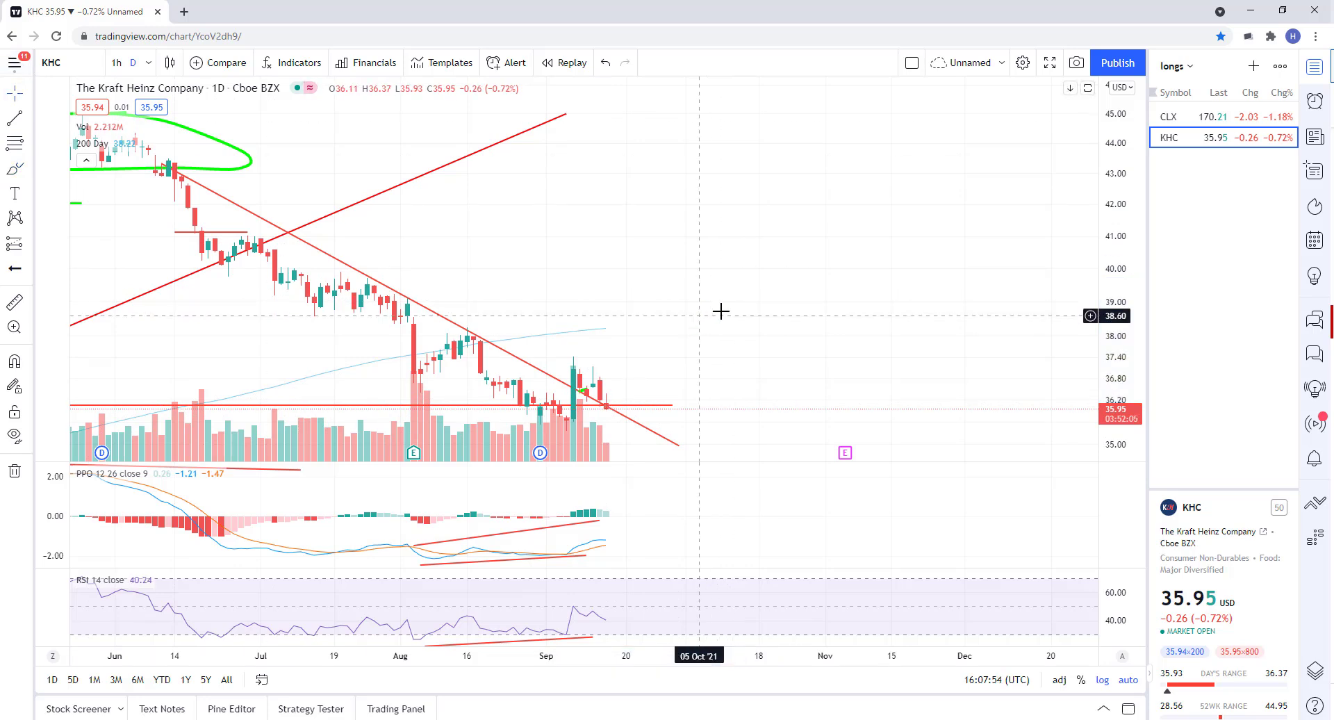
Brush green strokes along the August-to-September lows on the PPO and RSI indicators, beside their red trend lines
scroll(785, 333, down, 3)
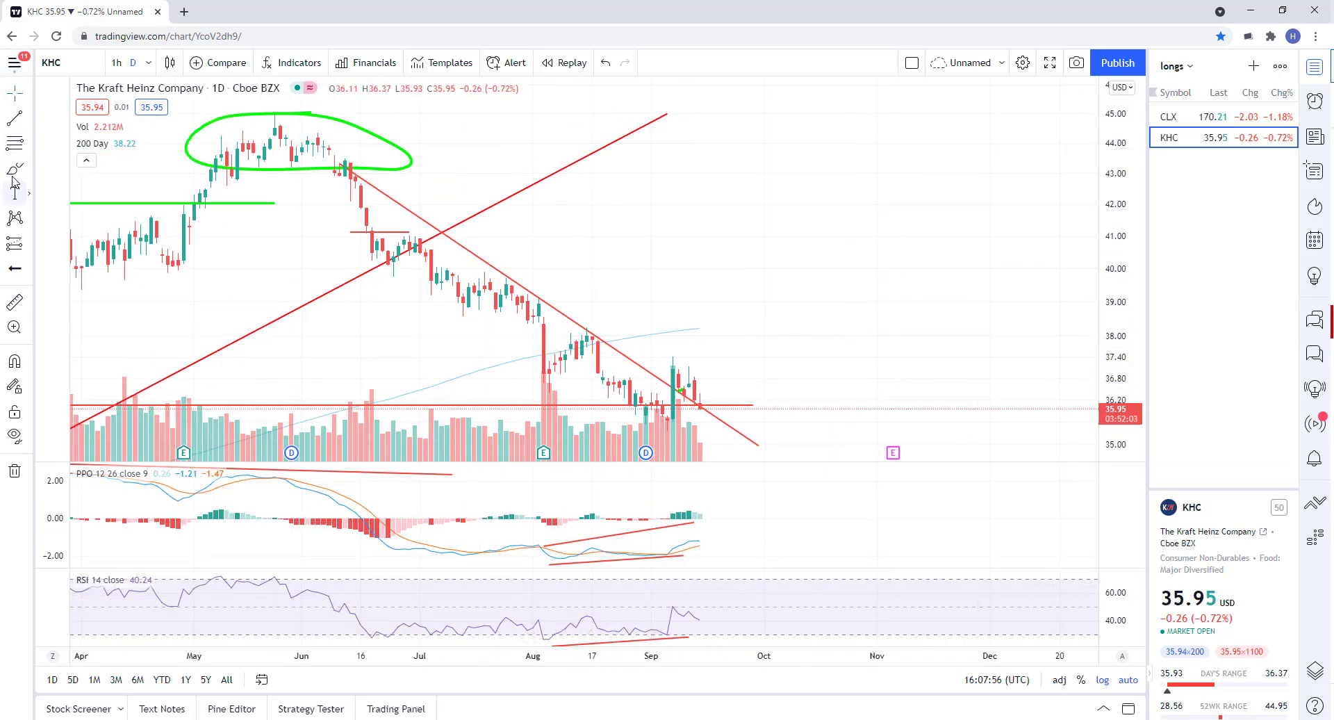
drag(560, 565, 699, 560)
scroll(599, 621, down, 4)
drag(742, 643, 865, 628)
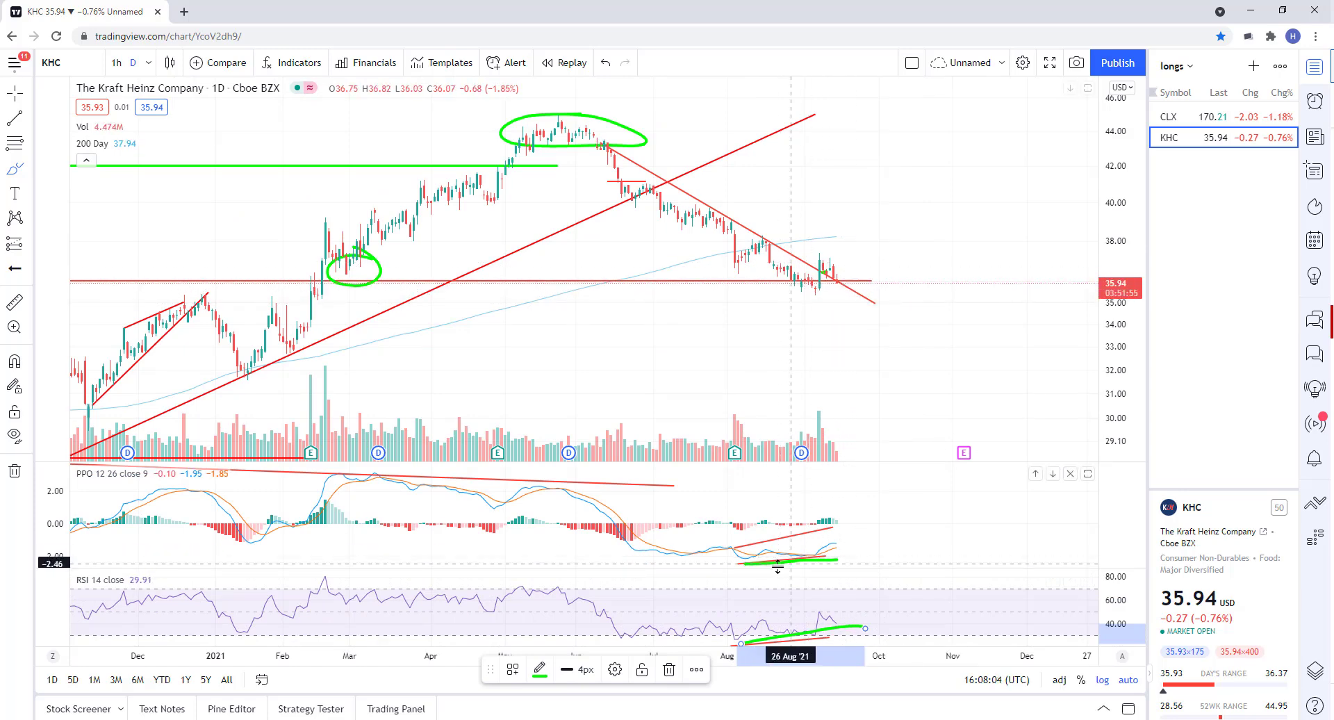
Brush a green stroke from the latest candle down to about 34.8 and circle the mid-September candles, and delete both marks
scroll(785, 568, up, 5)
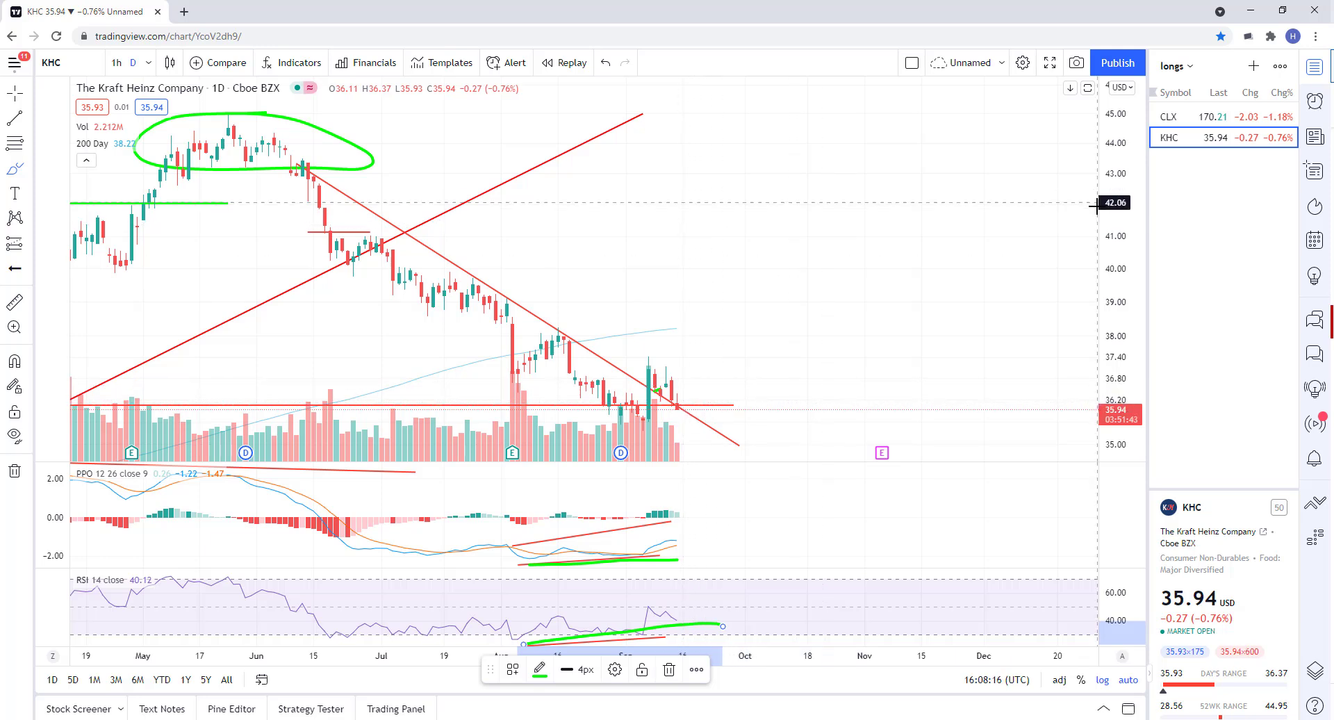
scroll(717, 436, down, 5)
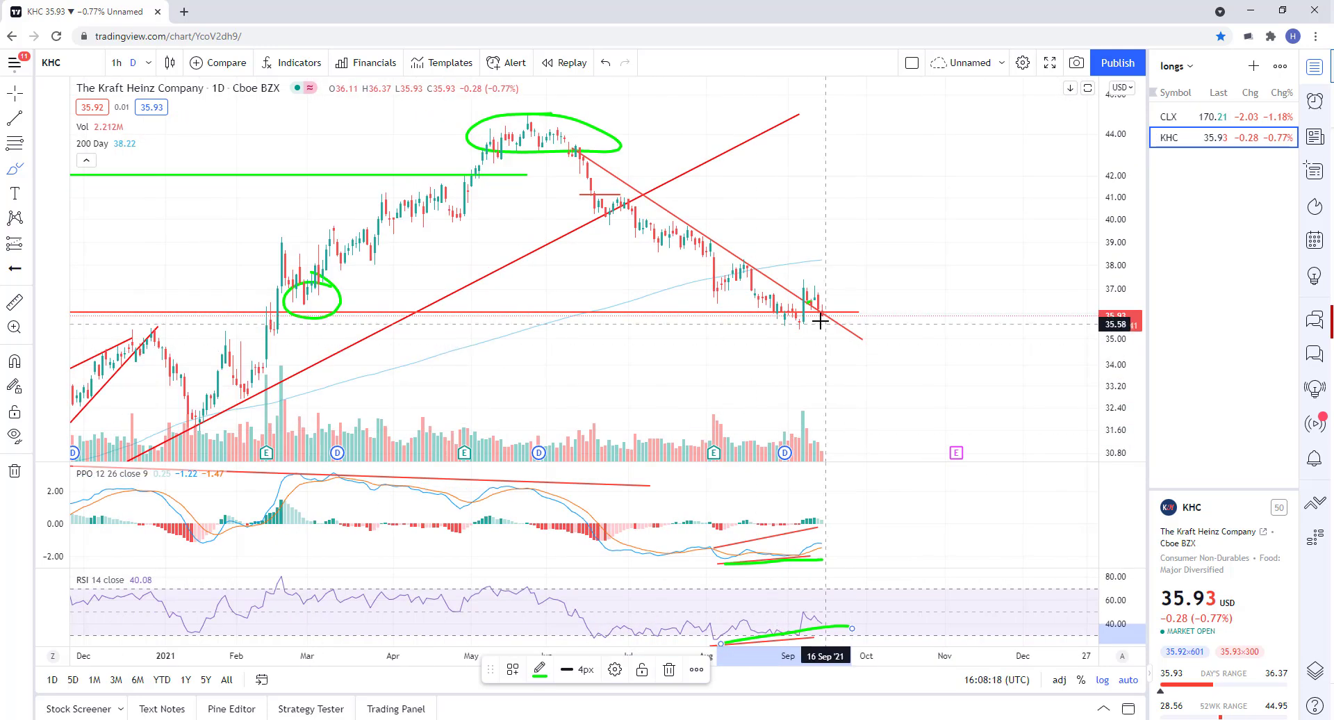
drag(822, 313, 822, 344)
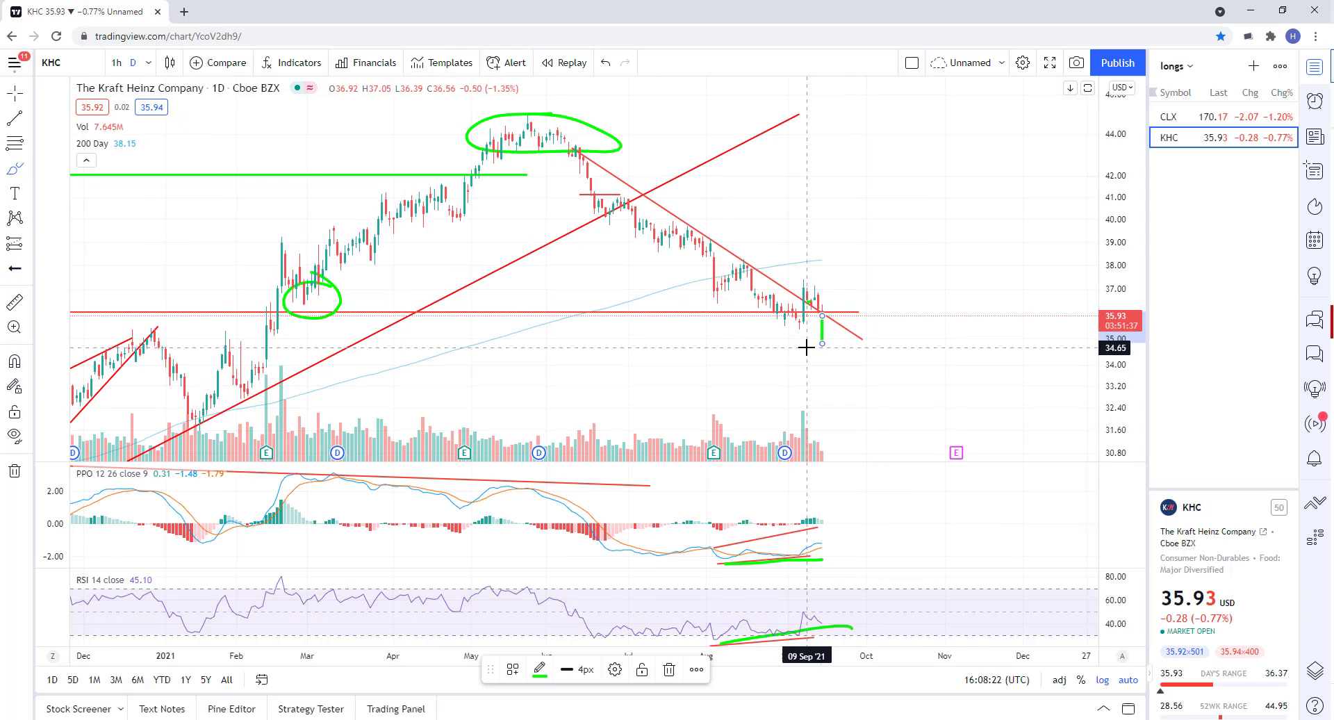
scroll(805, 347, up, 2)
mouse_move(740, 372)
mouse_down()
mouse_move(709, 375)
mouse_move(719, 401)
mouse_move(736, 369)
mouse_up()
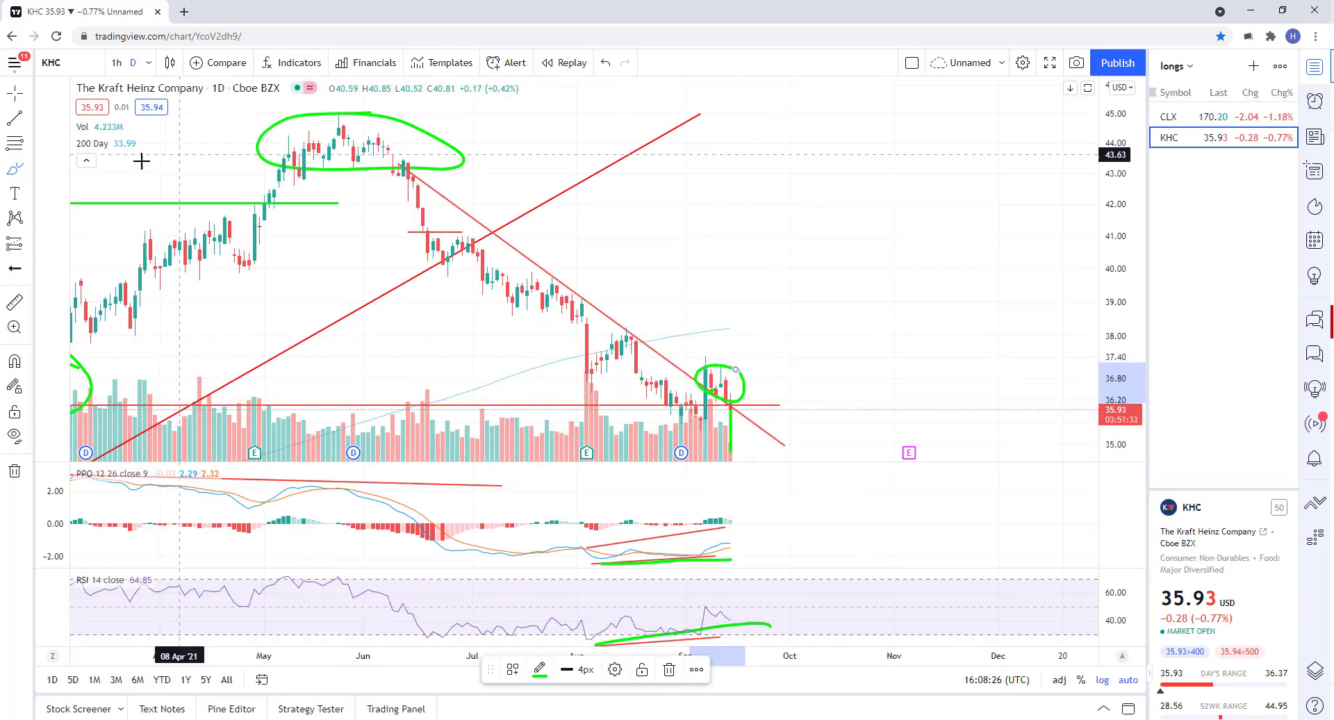
scroll(745, 514, down, 1)
scroll(744, 514, up, 1)
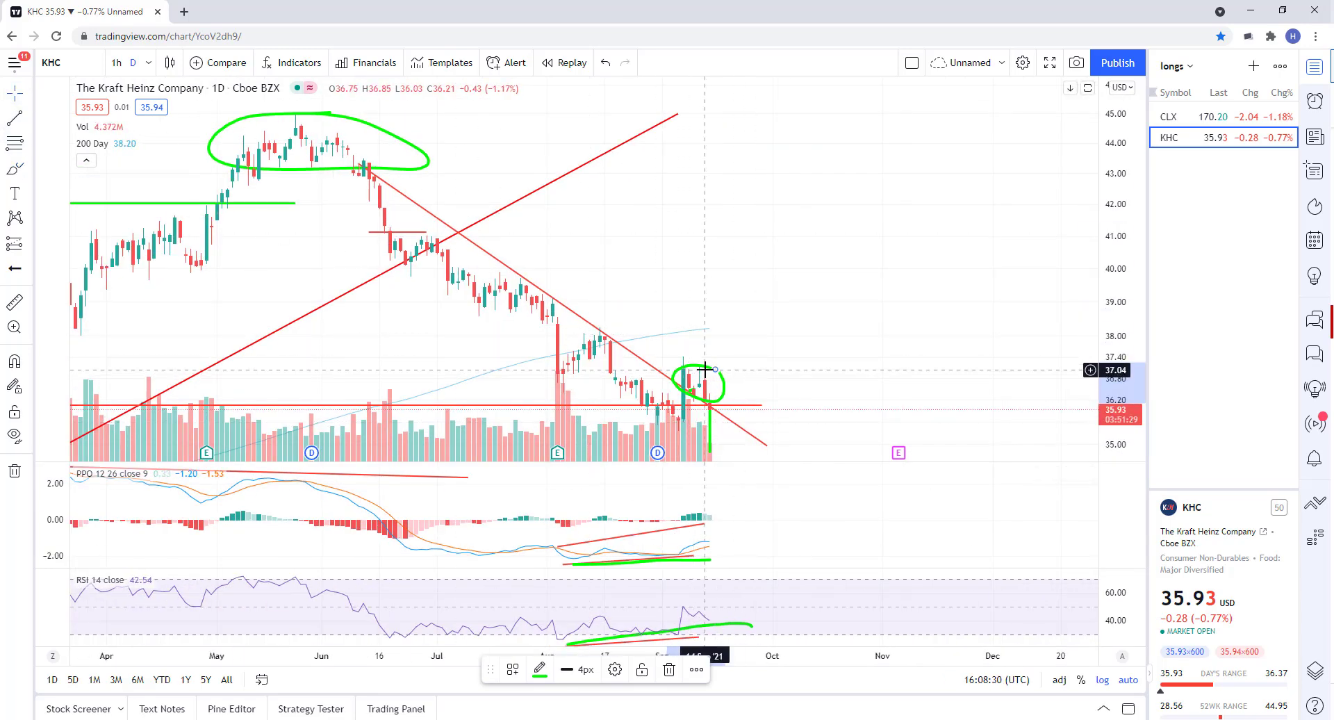
key(Delete)
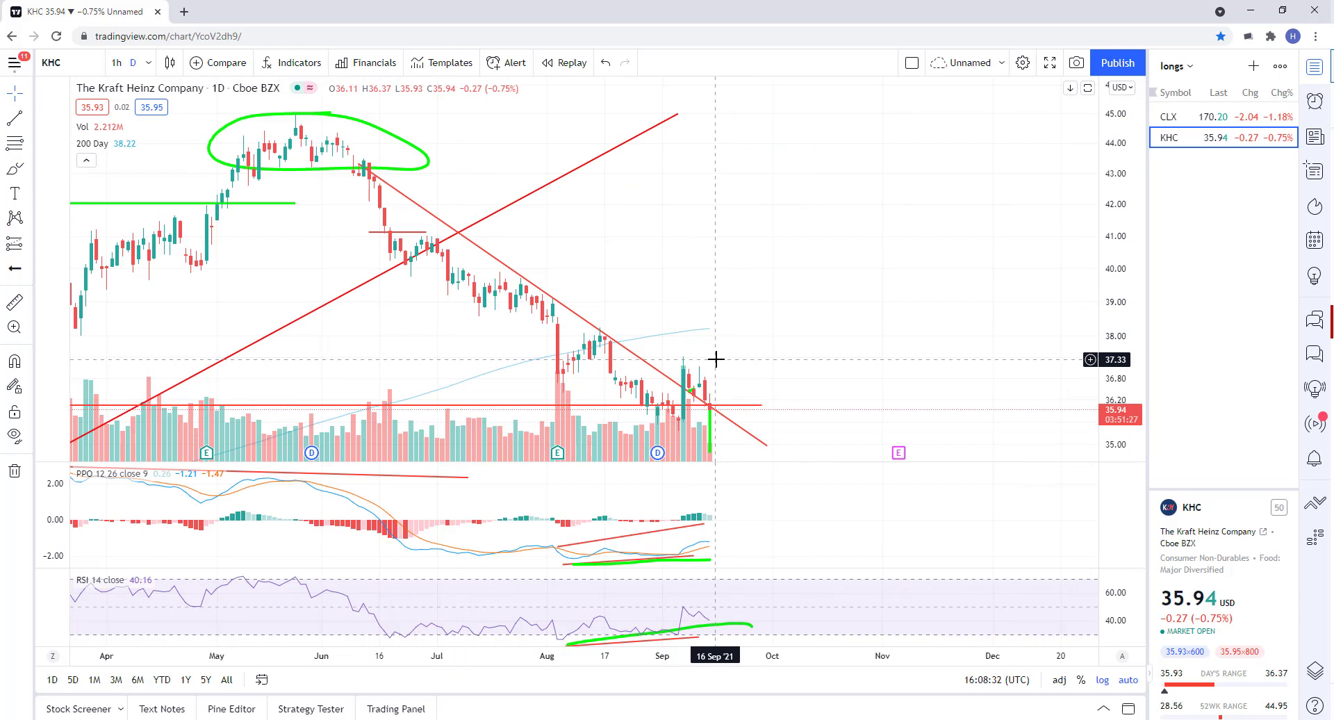
key(Delete)
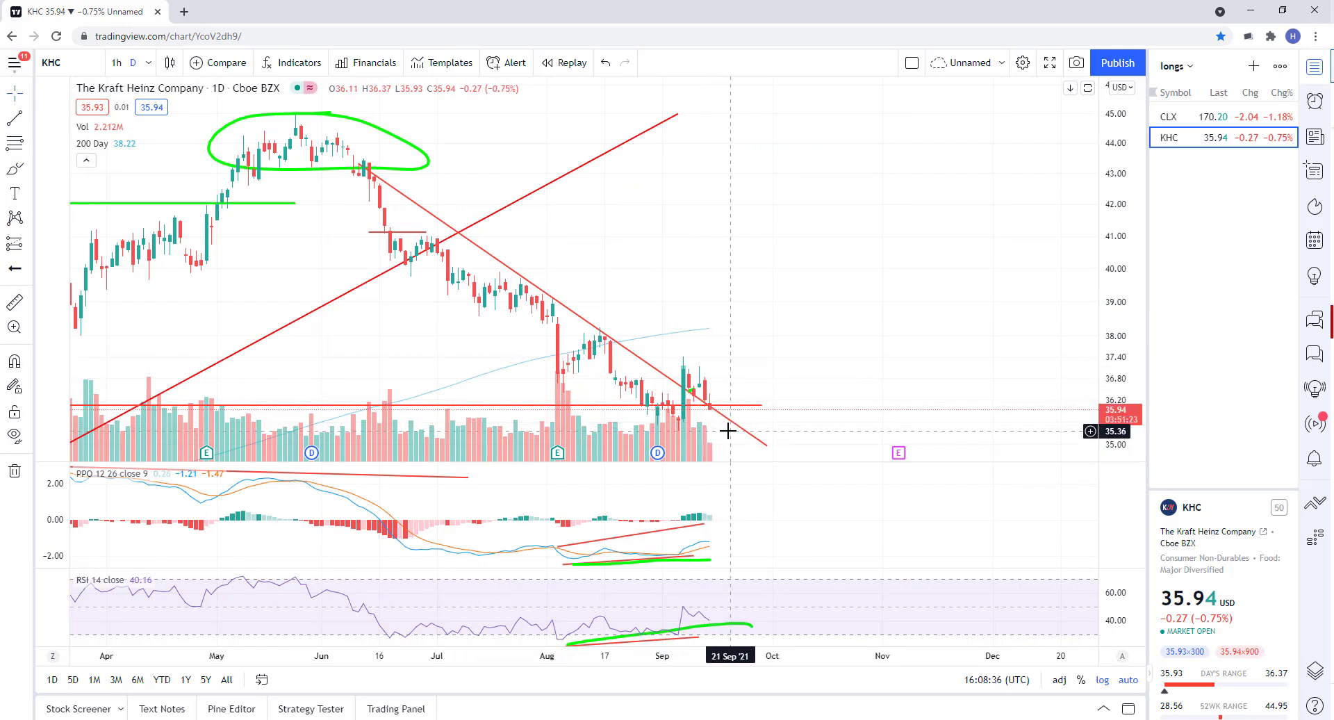
scroll(723, 434, up, 3)
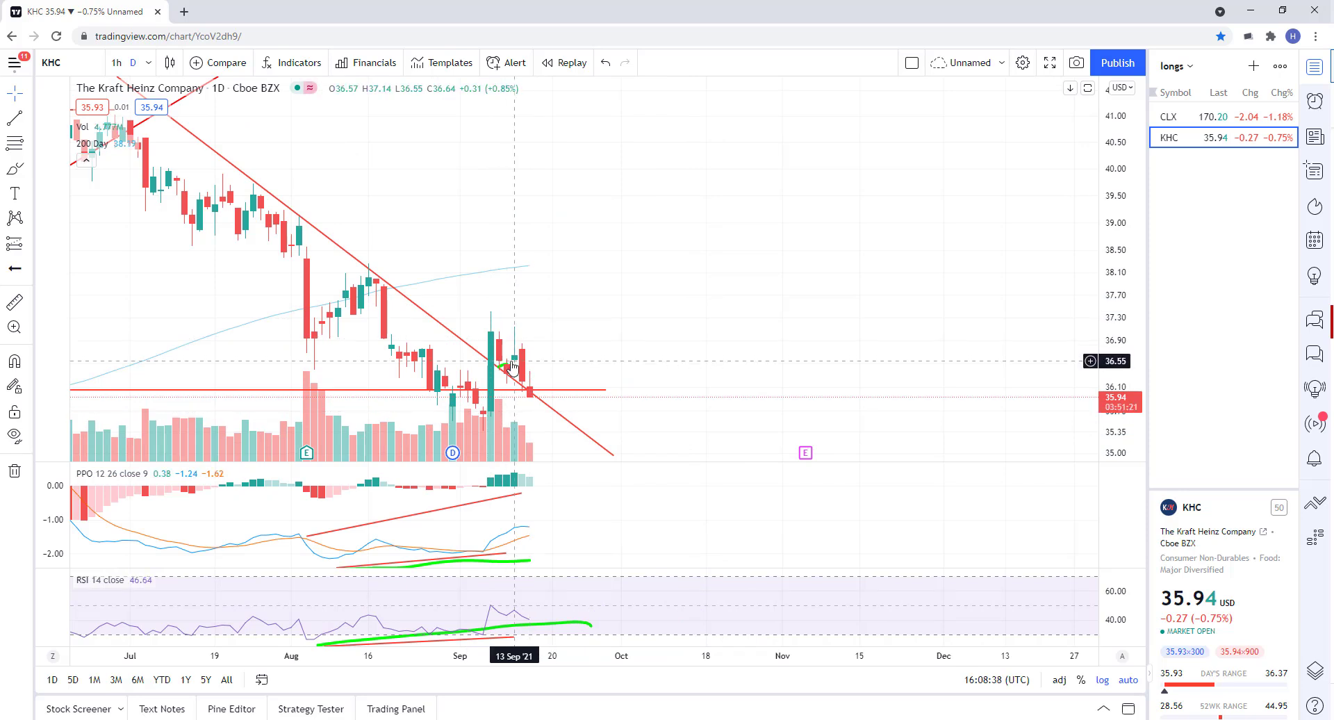